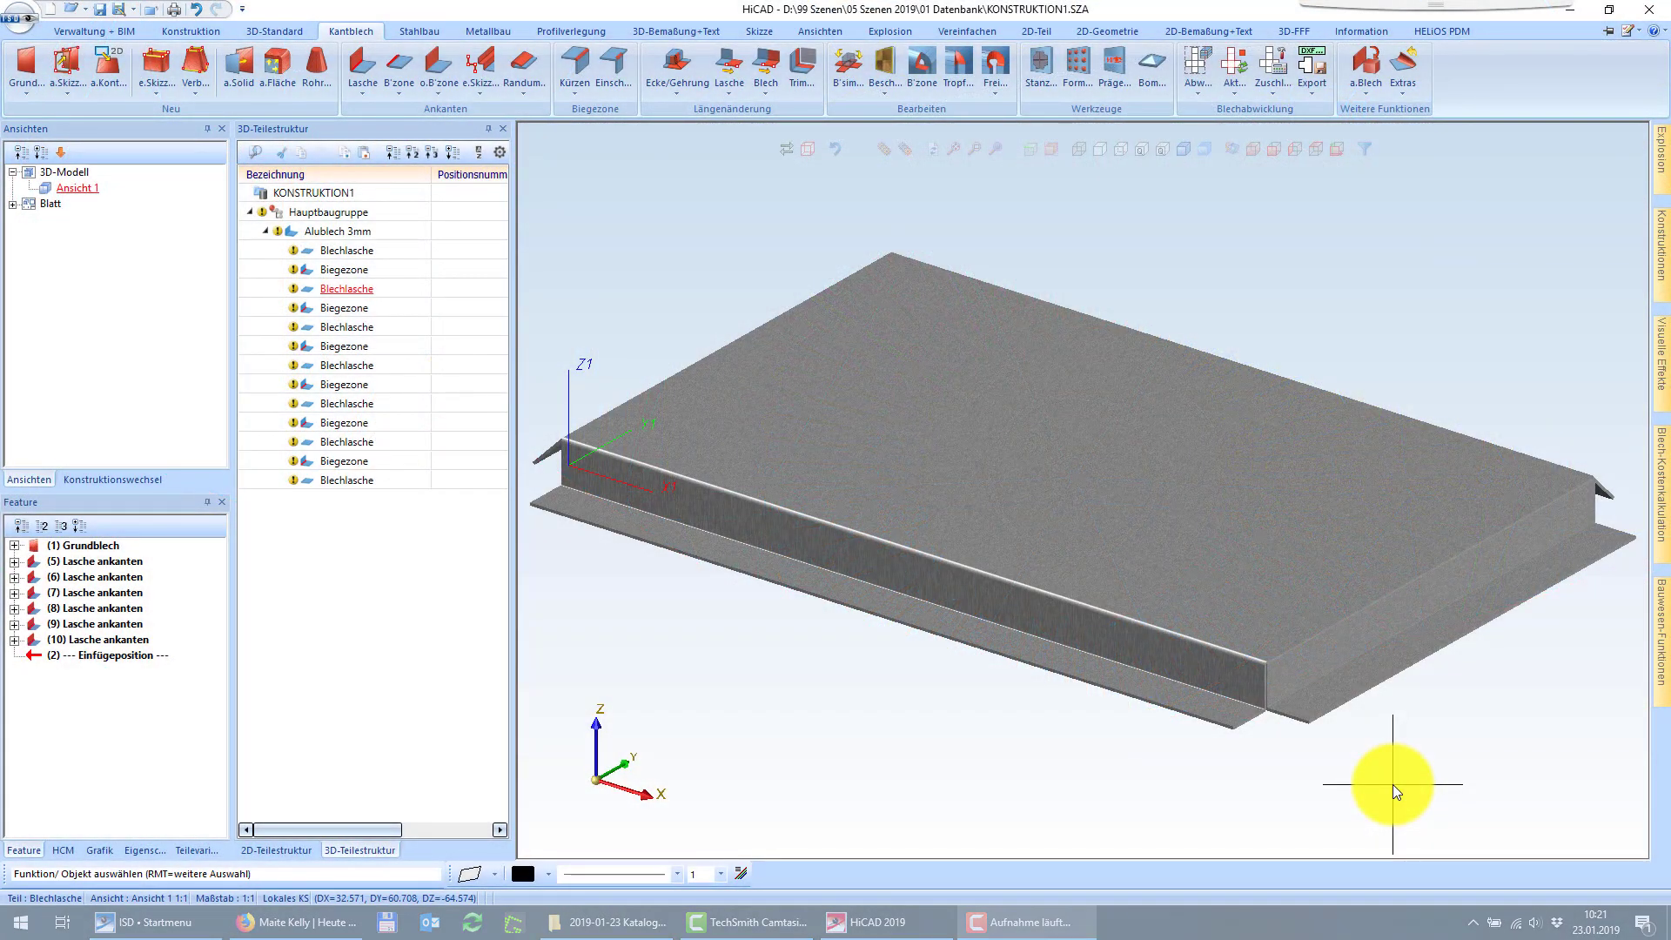
Step: Zoom in on the flange corner and apply the third Aluminium texture swatch to the sheet
{"action": "left_click", "coordinate": [1409, 620]}
{"action": "left_click", "coordinate": [1178, 763]}
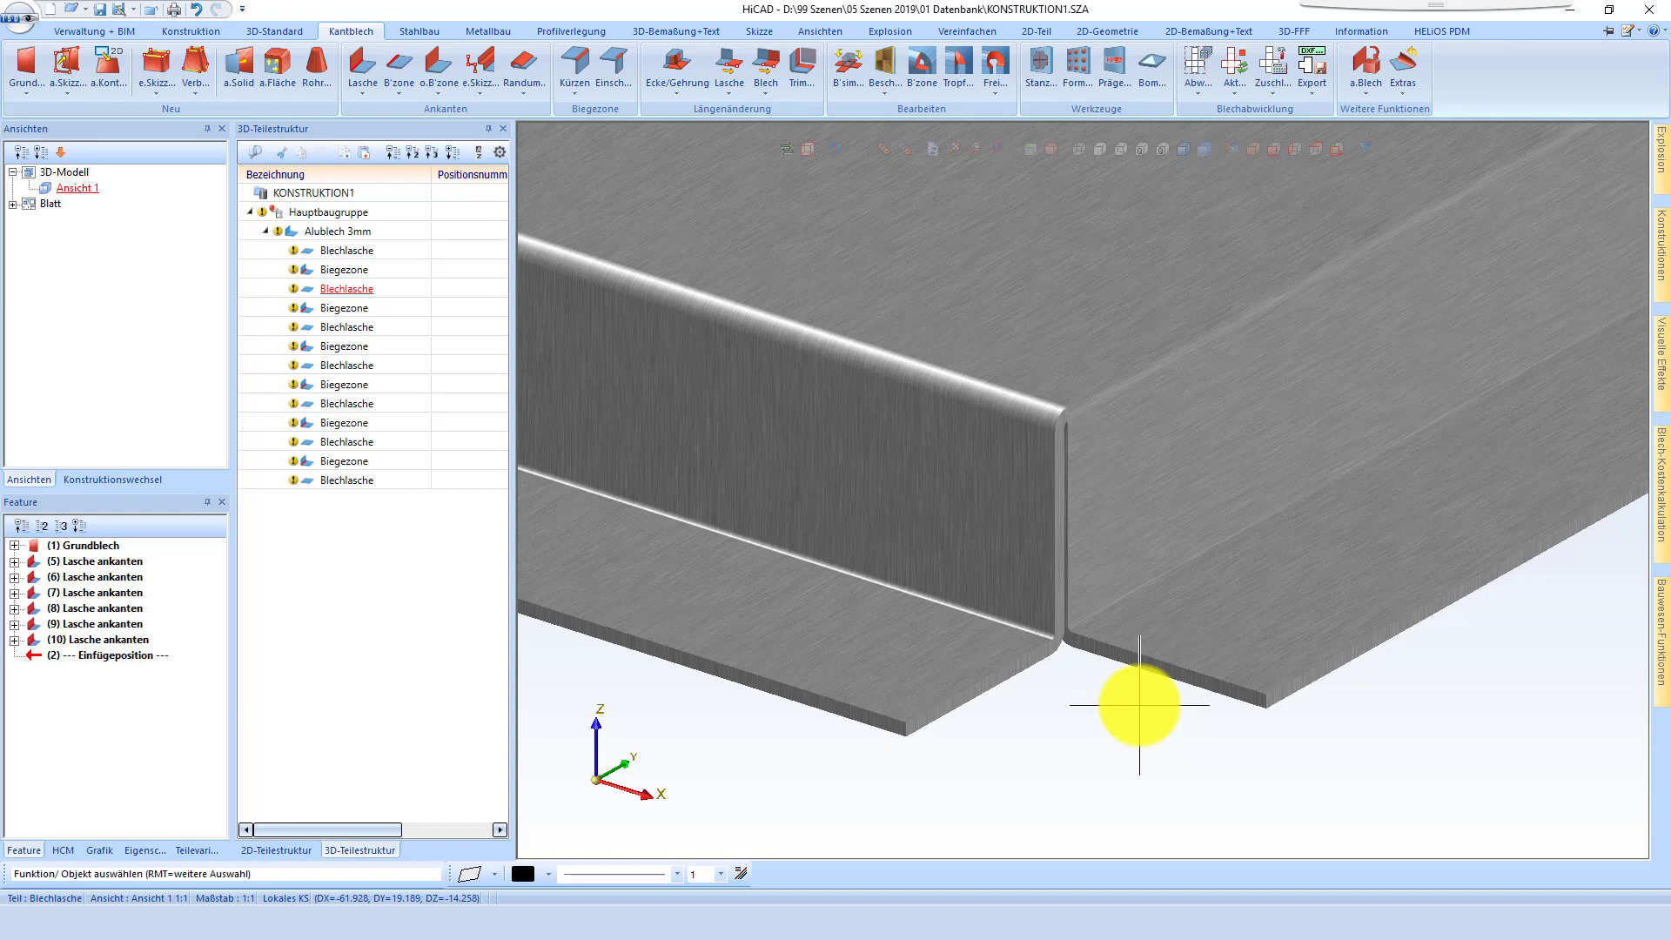
{"action": "right_click", "coordinate": [907, 455]}
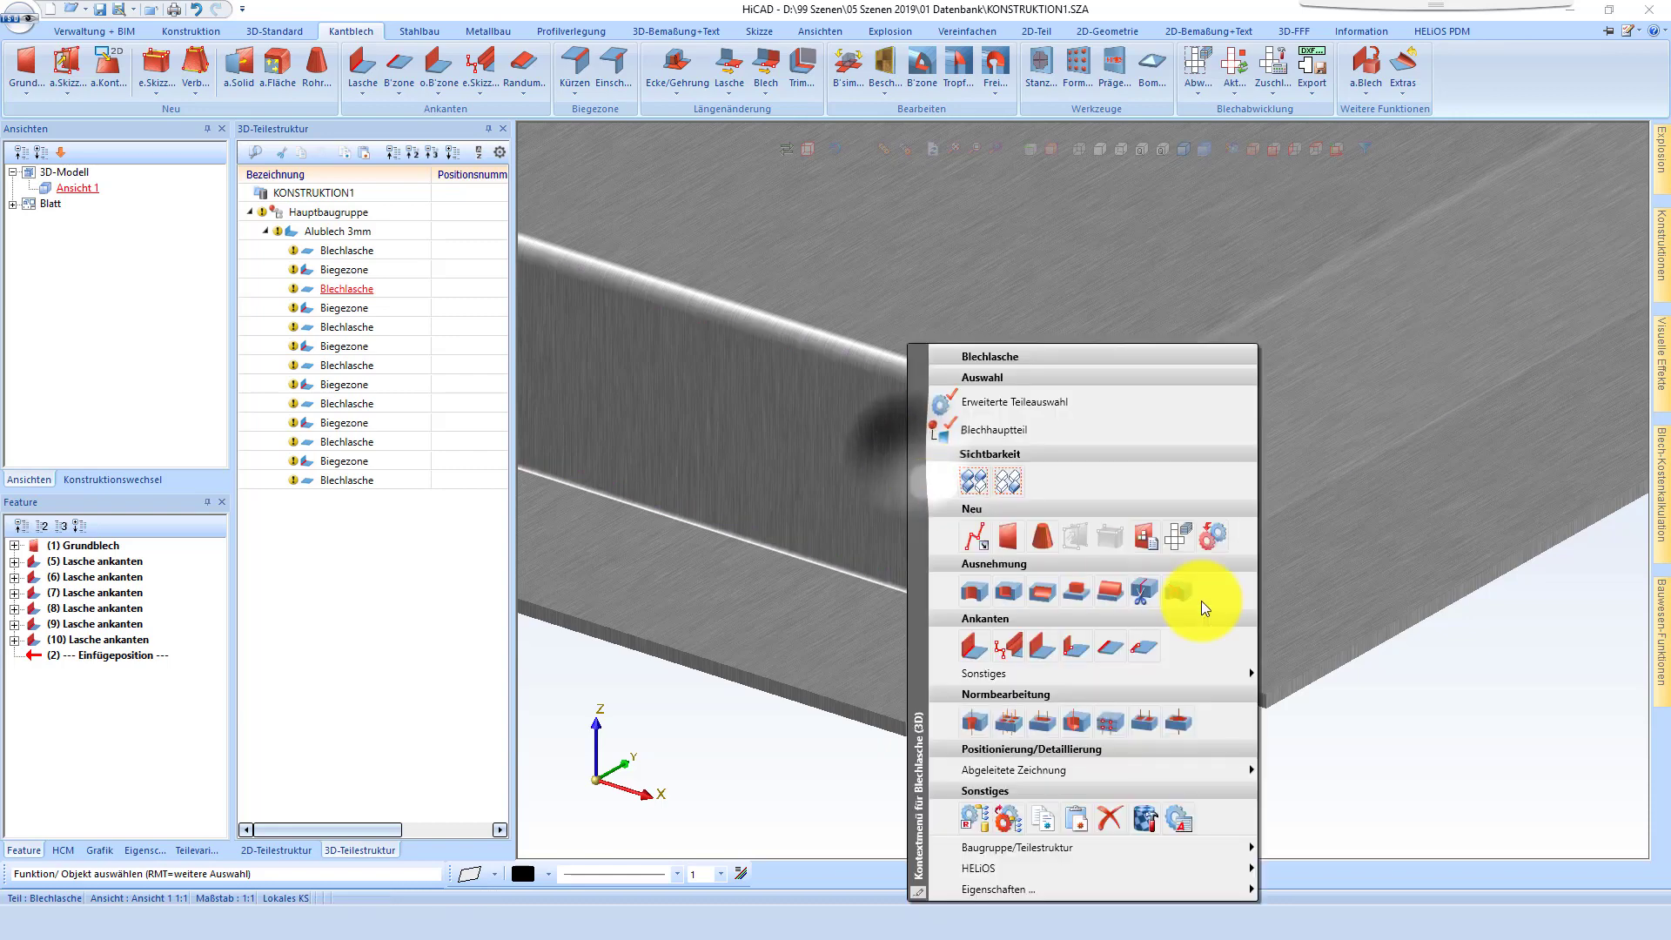
{"action": "left_click", "coordinate": [1140, 827]}
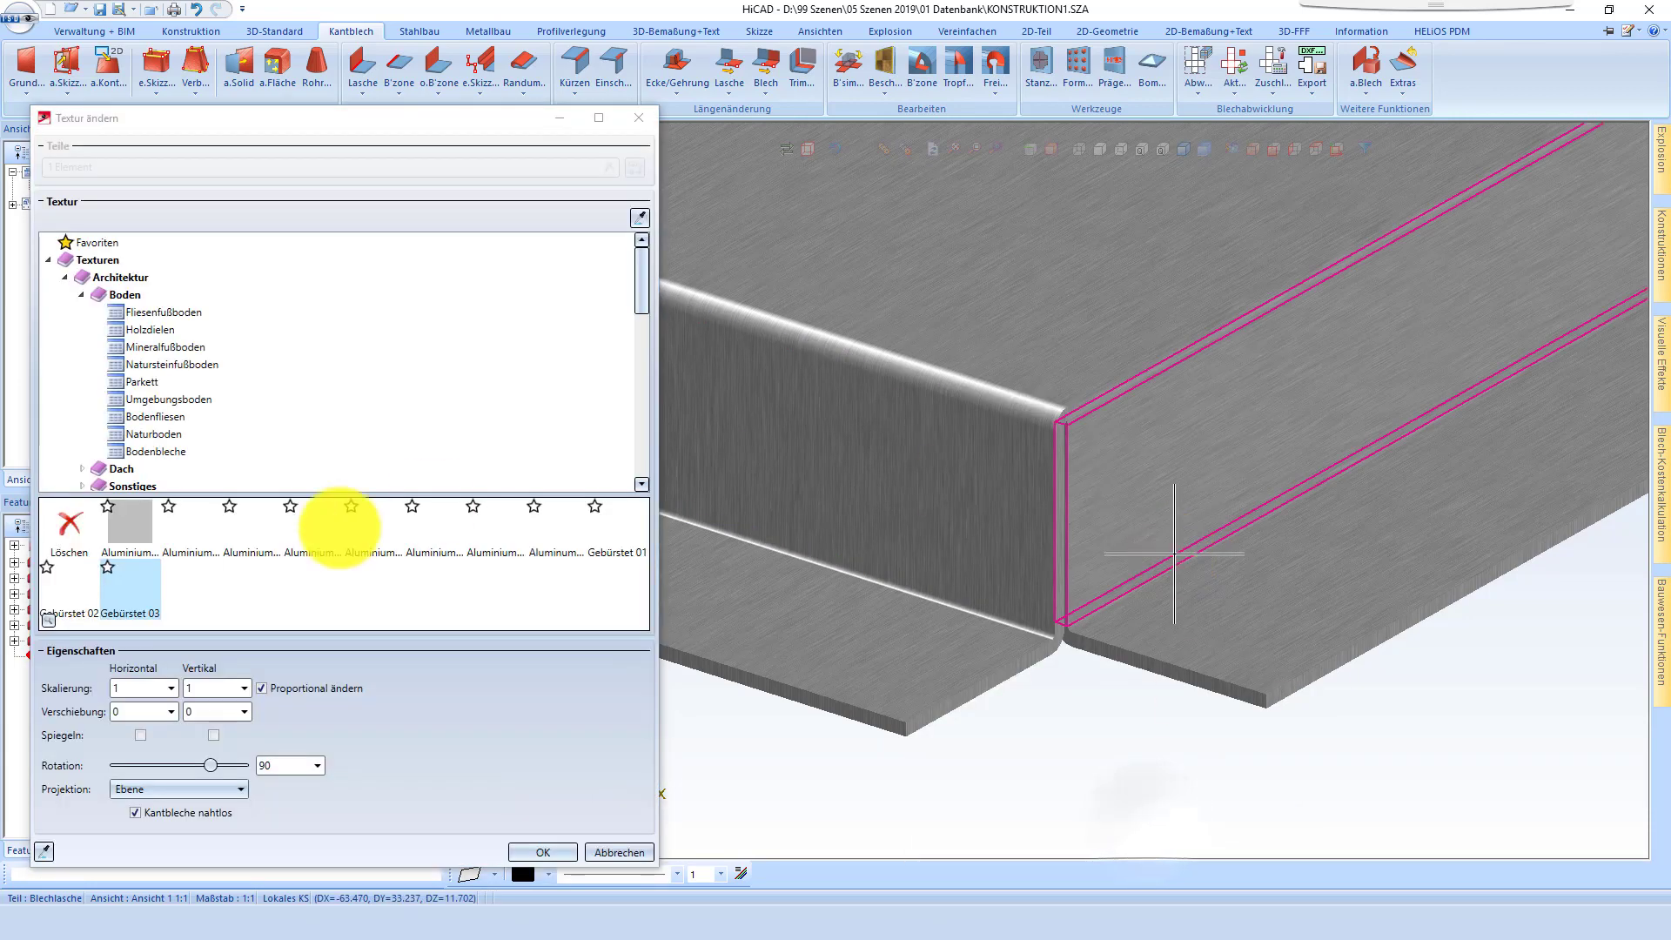
{"action": "left_click", "coordinate": [237, 519]}
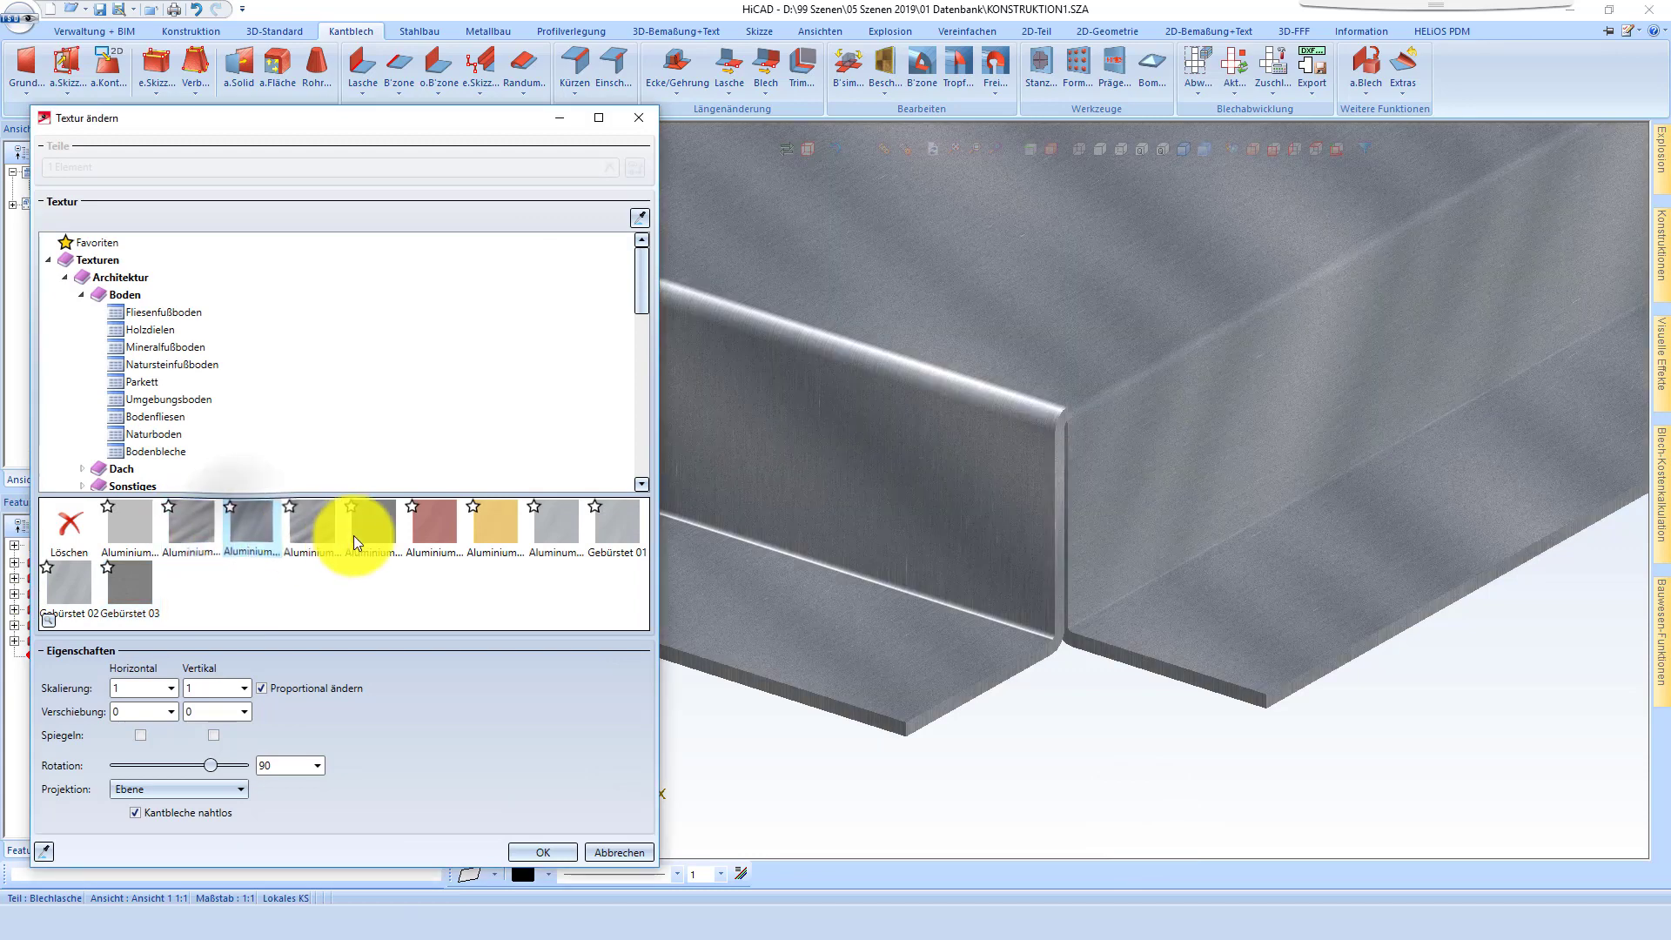
{"action": "left_click", "coordinate": [573, 858]}
Step: Zoom in on the flange seam, show it shaded with edges, and tilt to look down
{"action": "scroll", "coordinate": [1175, 765], "scroll_direction": "up", "scroll_amount": 2}
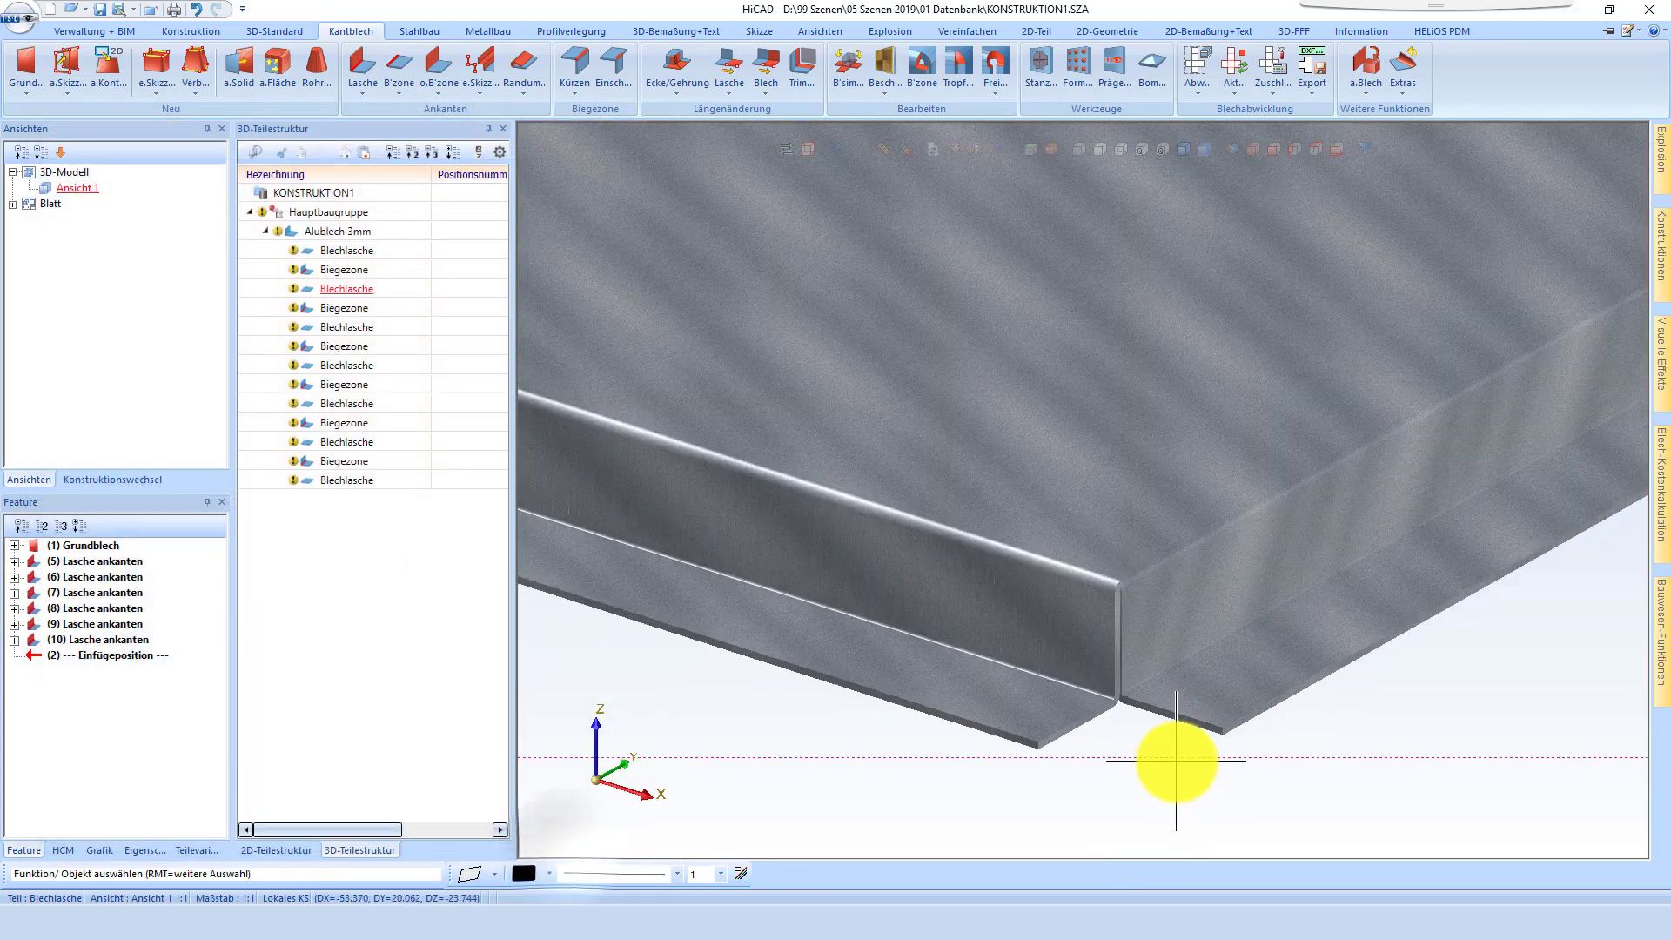
{"action": "scroll", "coordinate": [1175, 765], "scroll_direction": "up", "scroll_amount": 2}
{"action": "scroll", "coordinate": [1338, 750], "scroll_direction": "up", "scroll_amount": 2}
{"action": "scroll", "coordinate": [1339, 750], "scroll_direction": "up", "scroll_amount": 2}
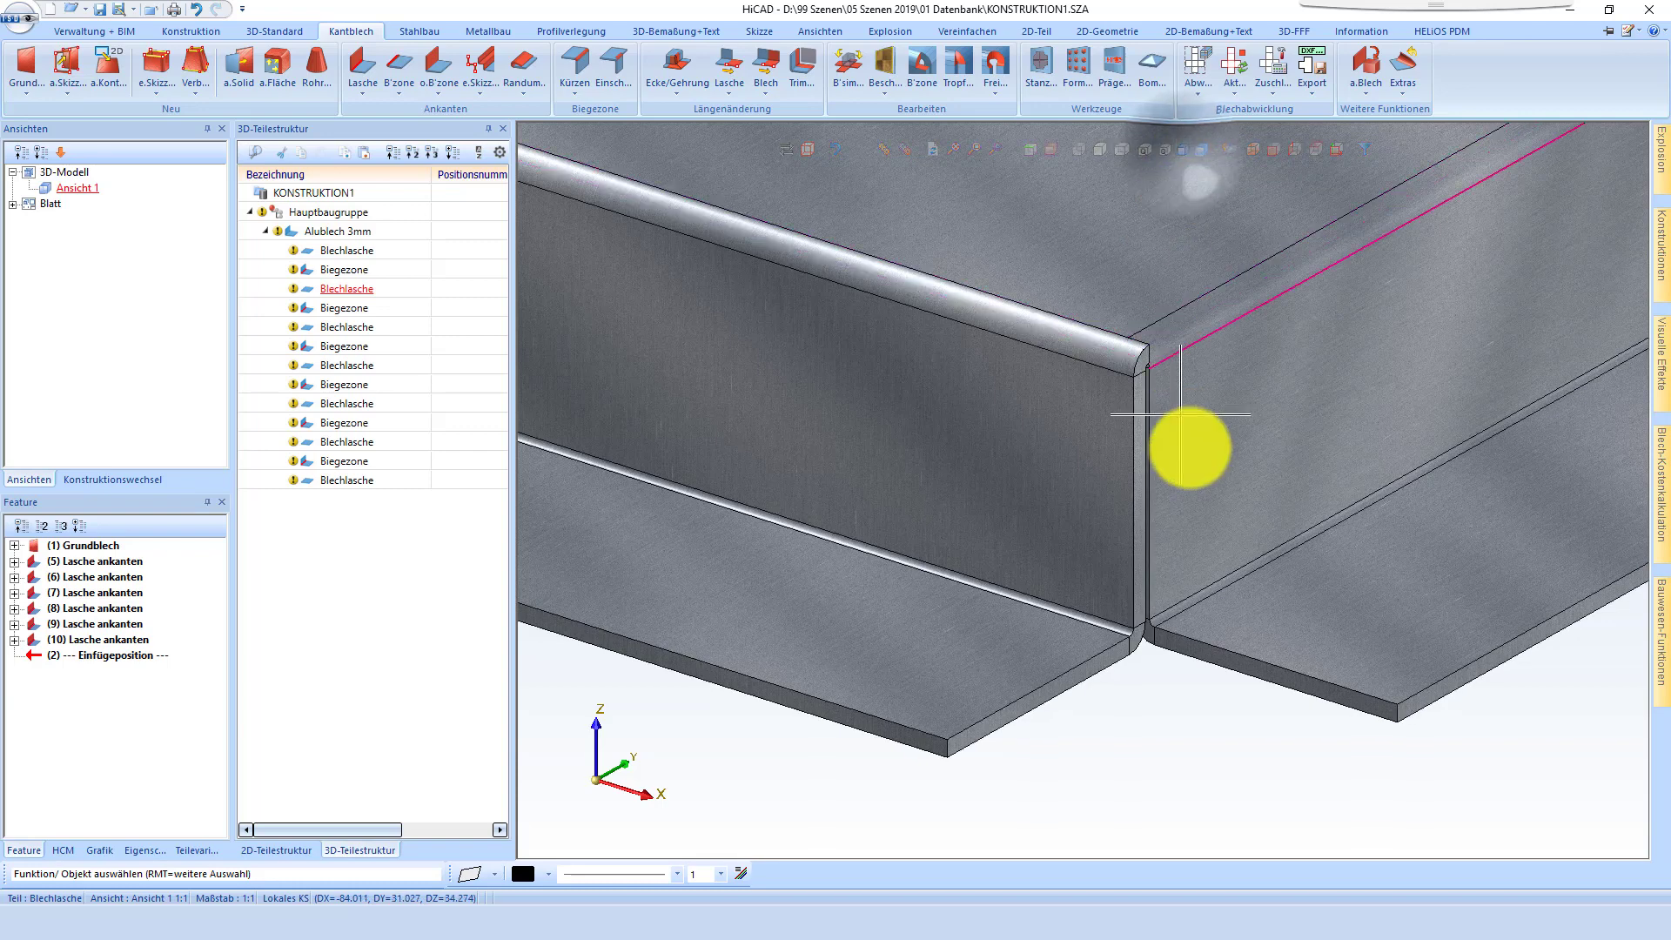
{"action": "left_click", "coordinate": [1206, 150]}
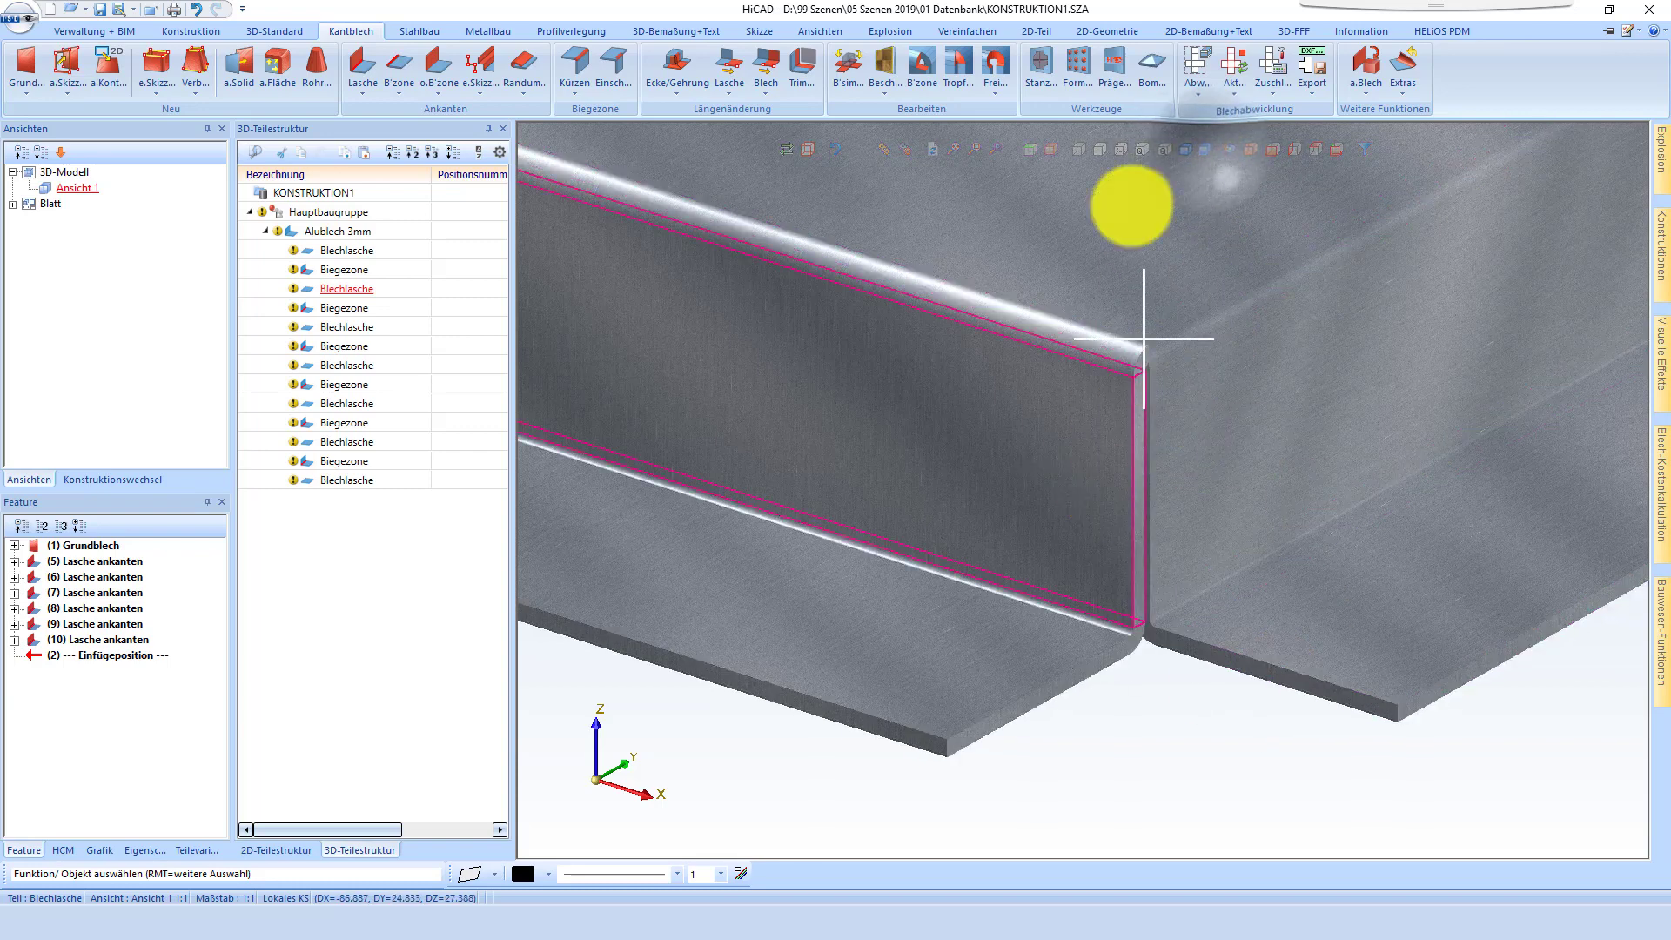
{"action": "left_click", "coordinate": [1181, 149]}
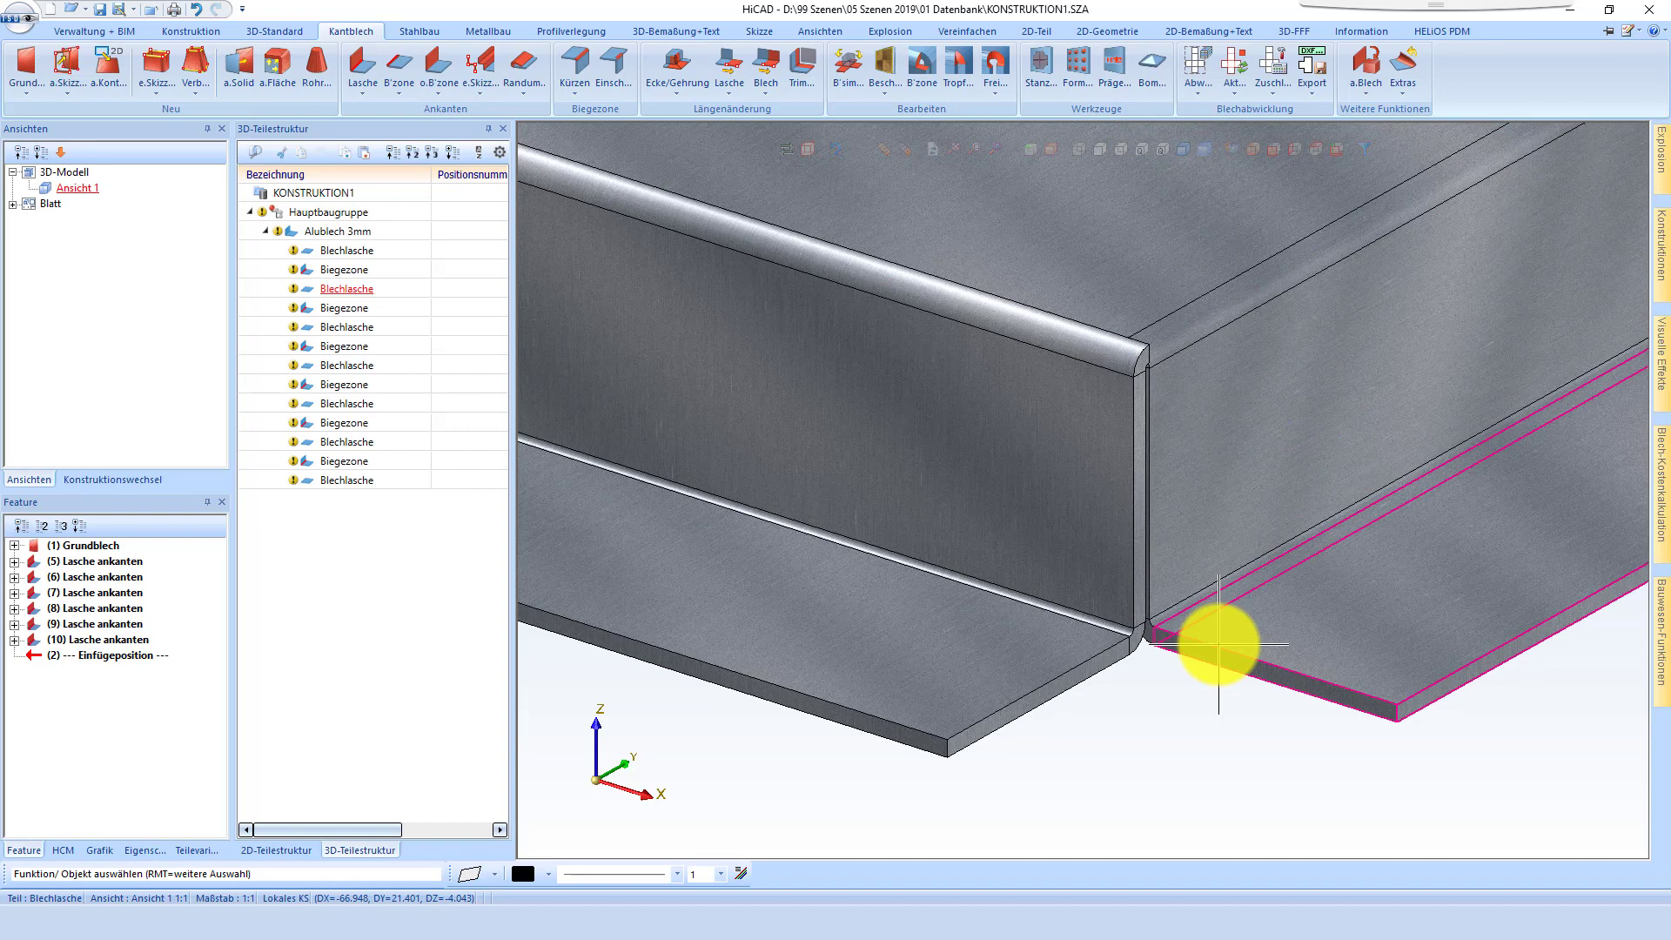
{"action": "middle_click_drag", "start_coordinate": [1153, 707], "coordinate": [1148, 676]}
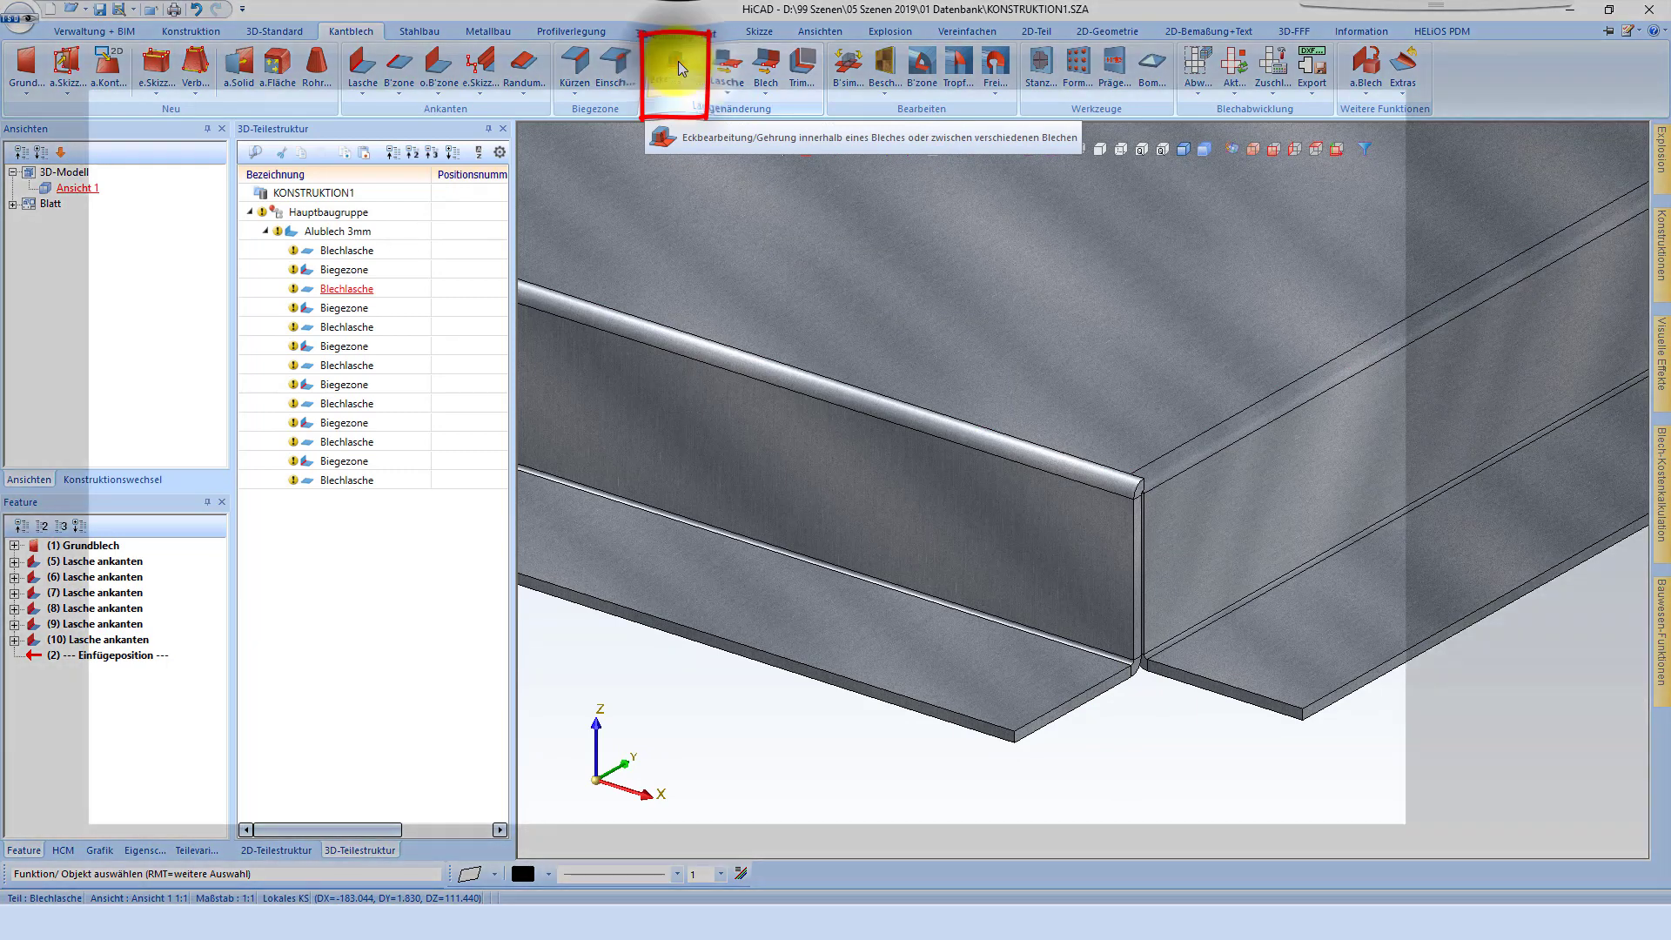
Step: Start Ecke/Gehrung and pick the Stirnkante edge on each bottom flange at the corner
{"action": "left_click", "coordinate": [677, 65]}
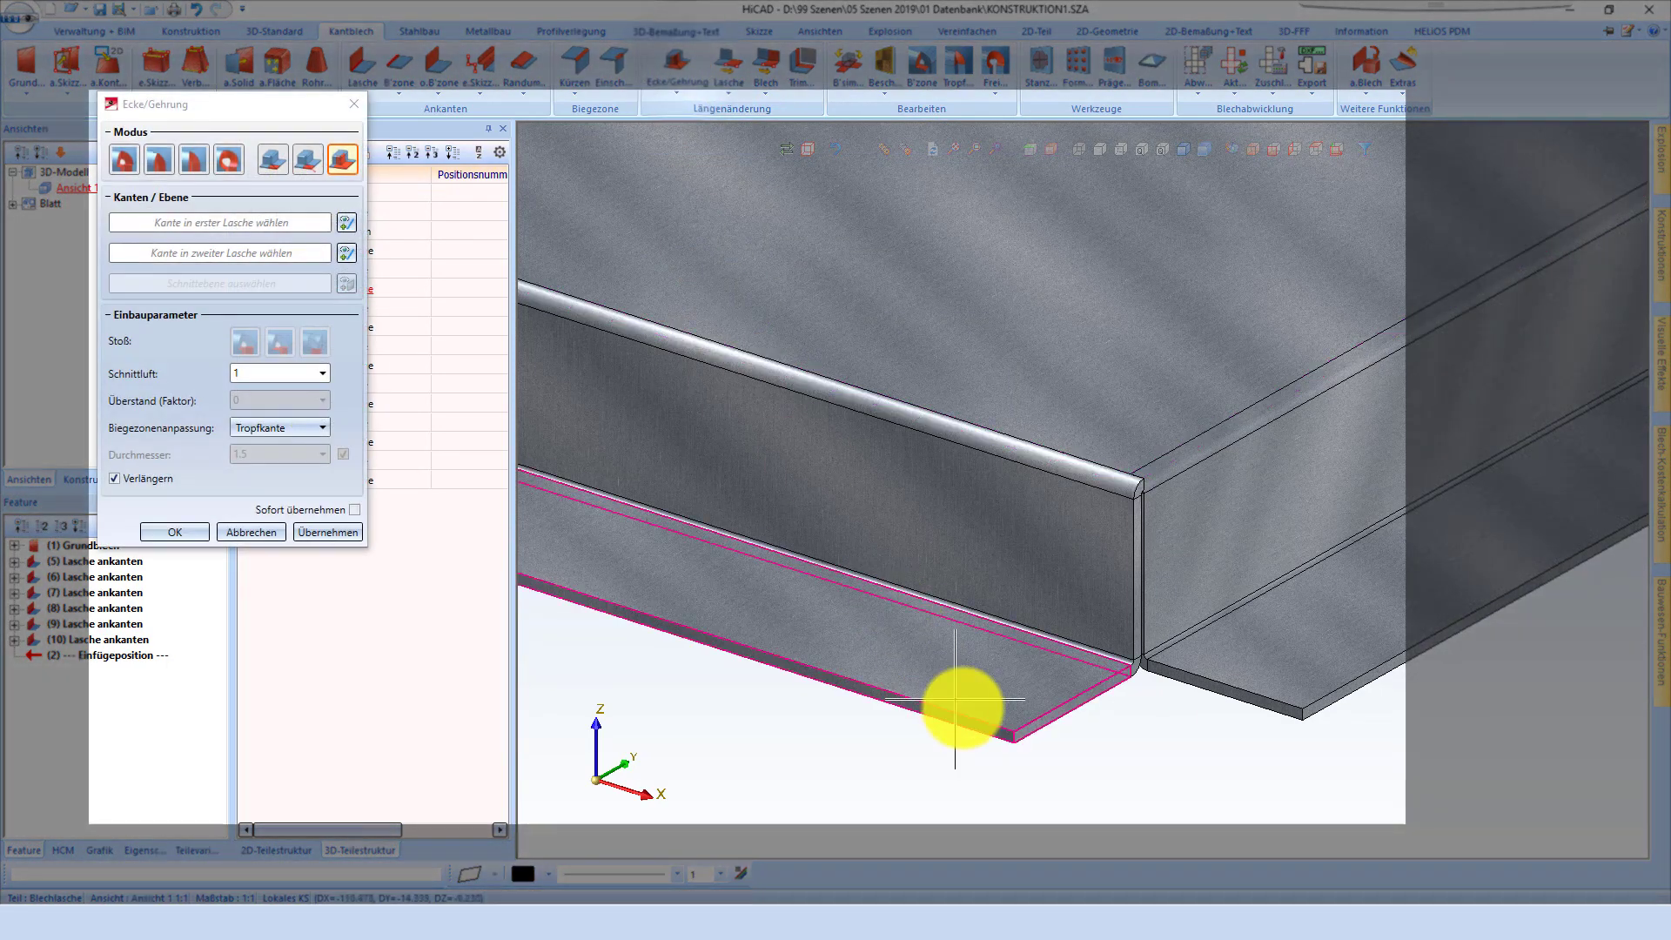
{"action": "scroll", "coordinate": [1205, 810], "scroll_direction": "up", "scroll_amount": 2}
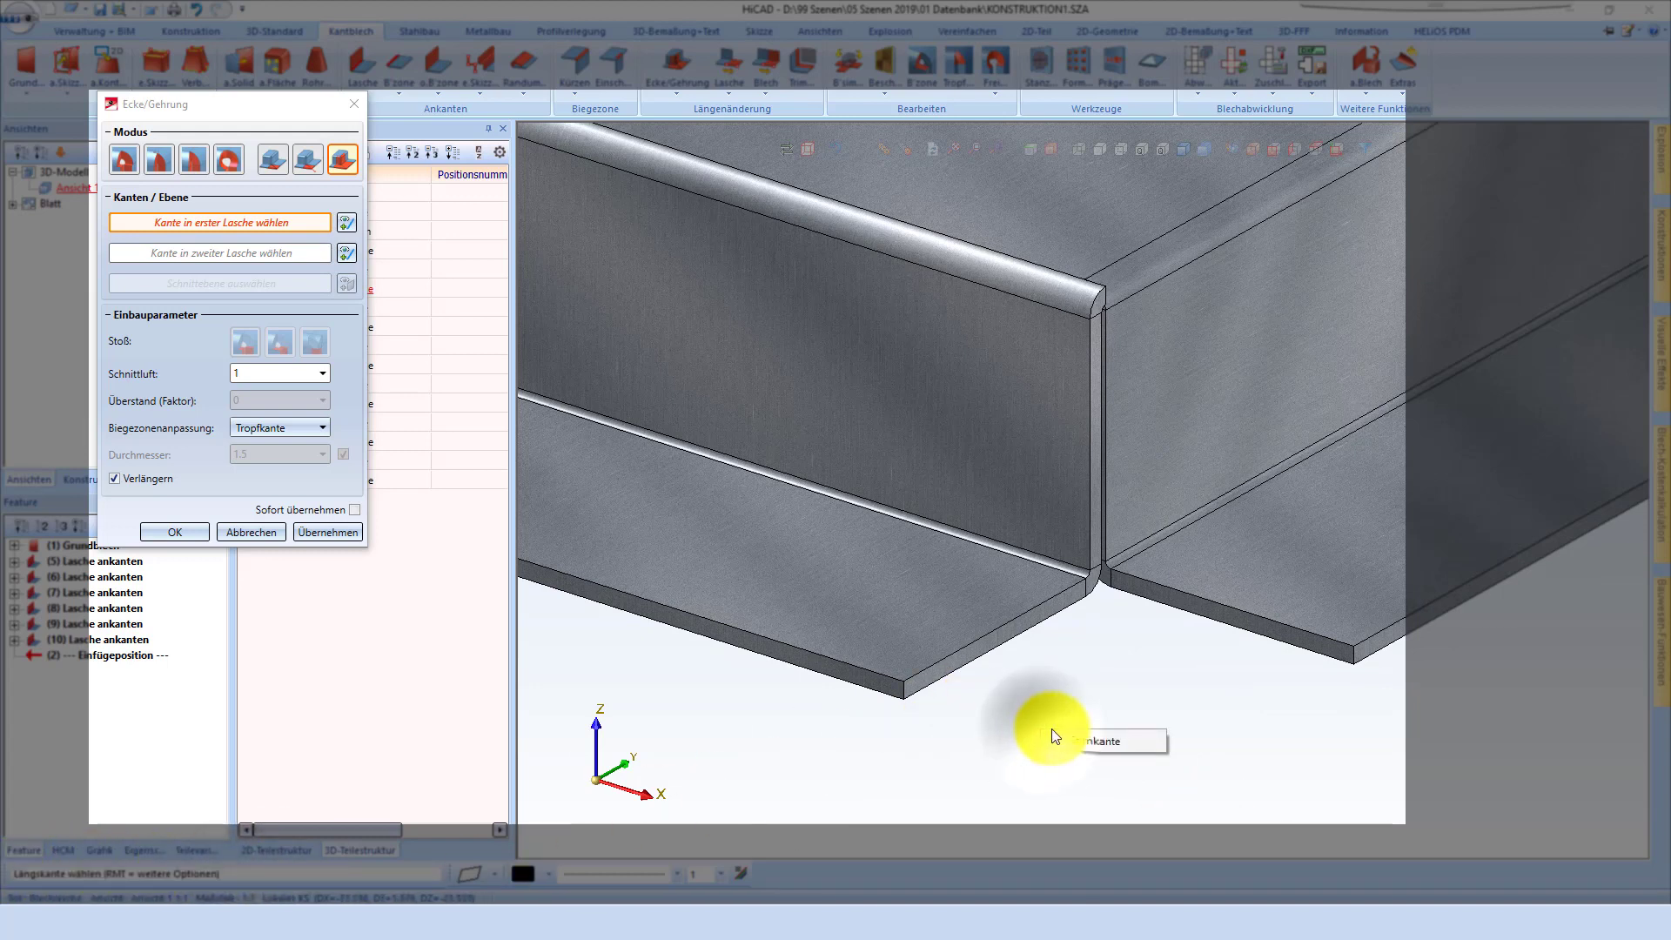
{"action": "left_click", "coordinate": [1084, 736]}
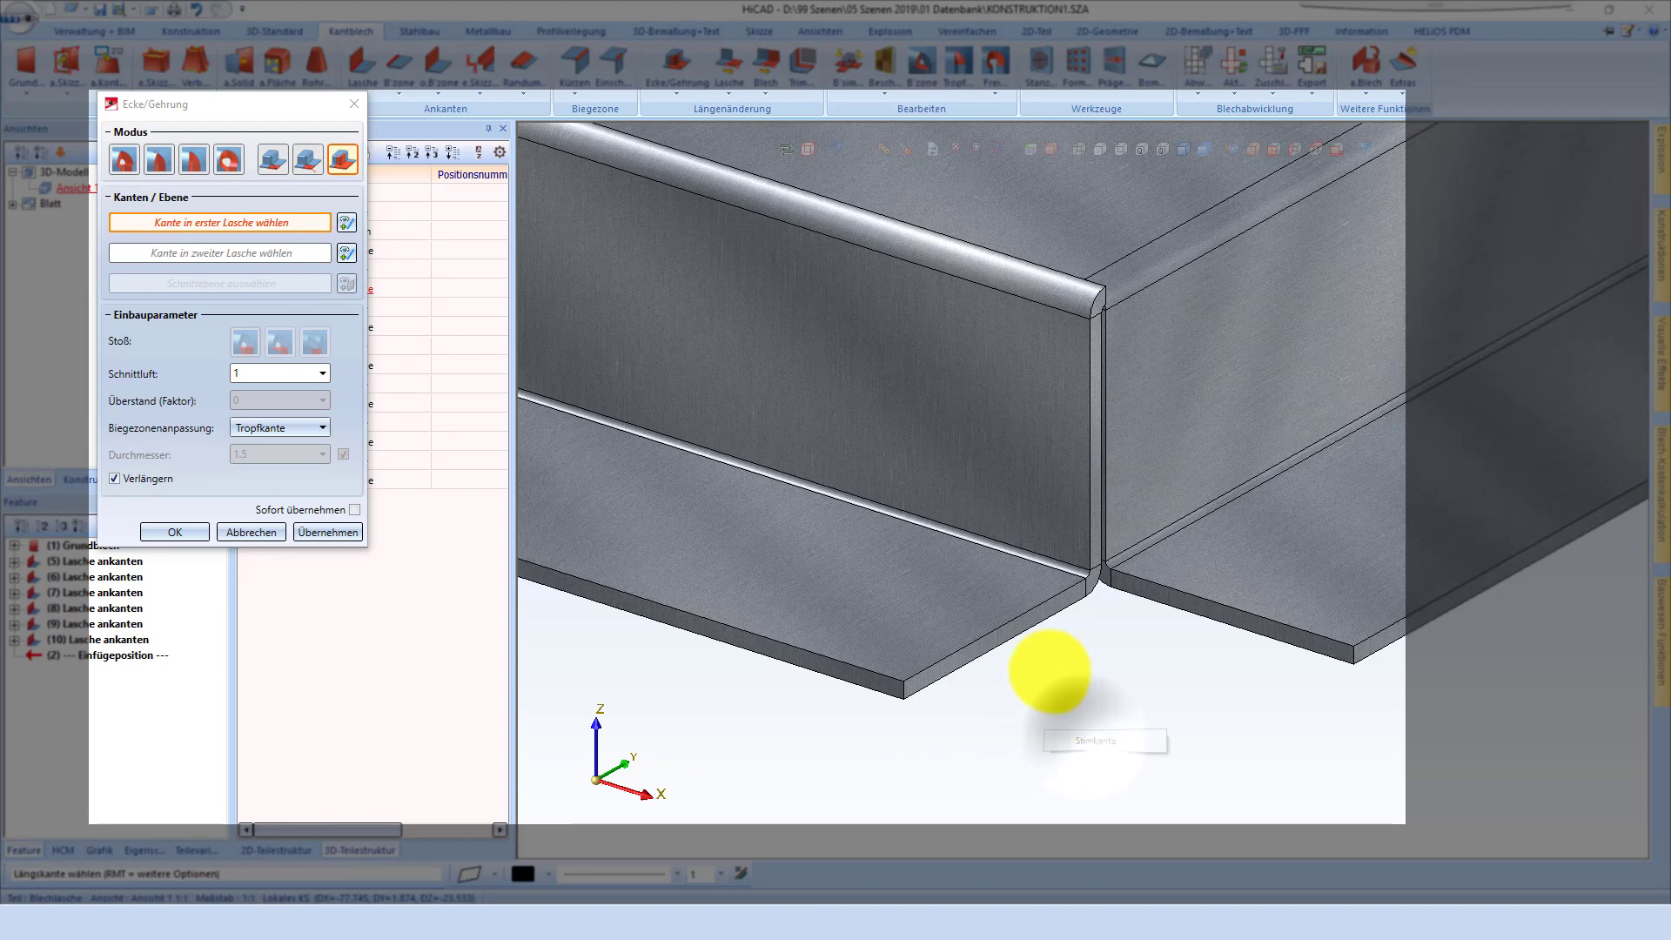
{"action": "left_click", "coordinate": [1005, 621]}
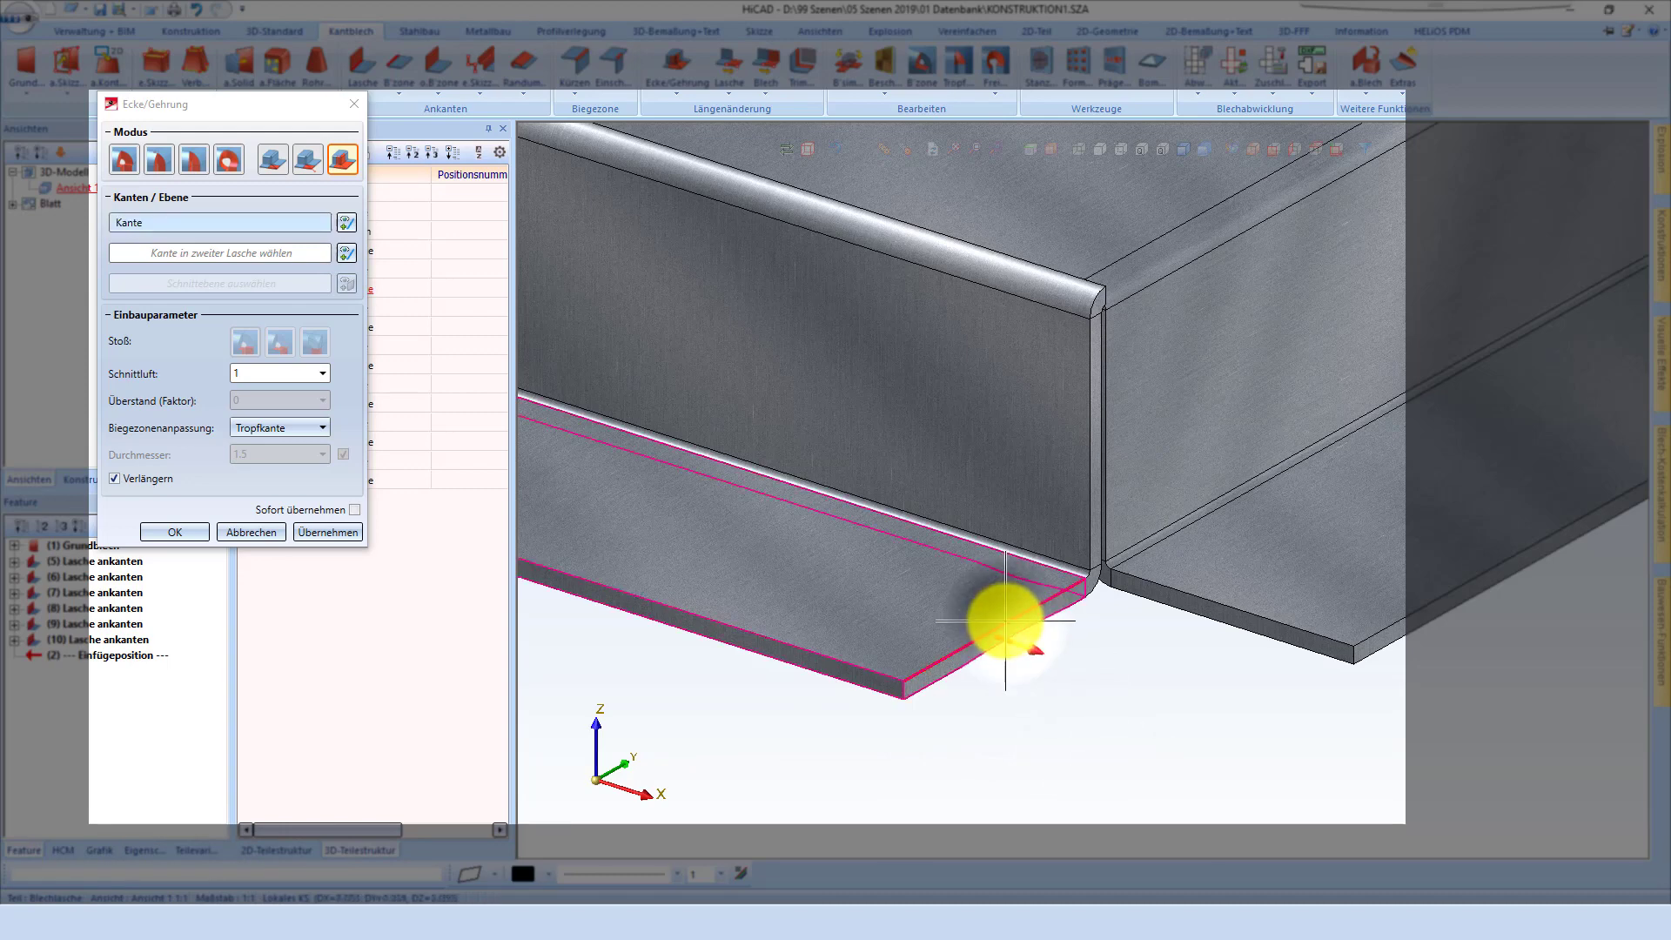
{"action": "left_click", "coordinate": [1401, 625]}
{"action": "scroll", "coordinate": [914, 586], "scroll_direction": "down", "scroll_amount": 1}
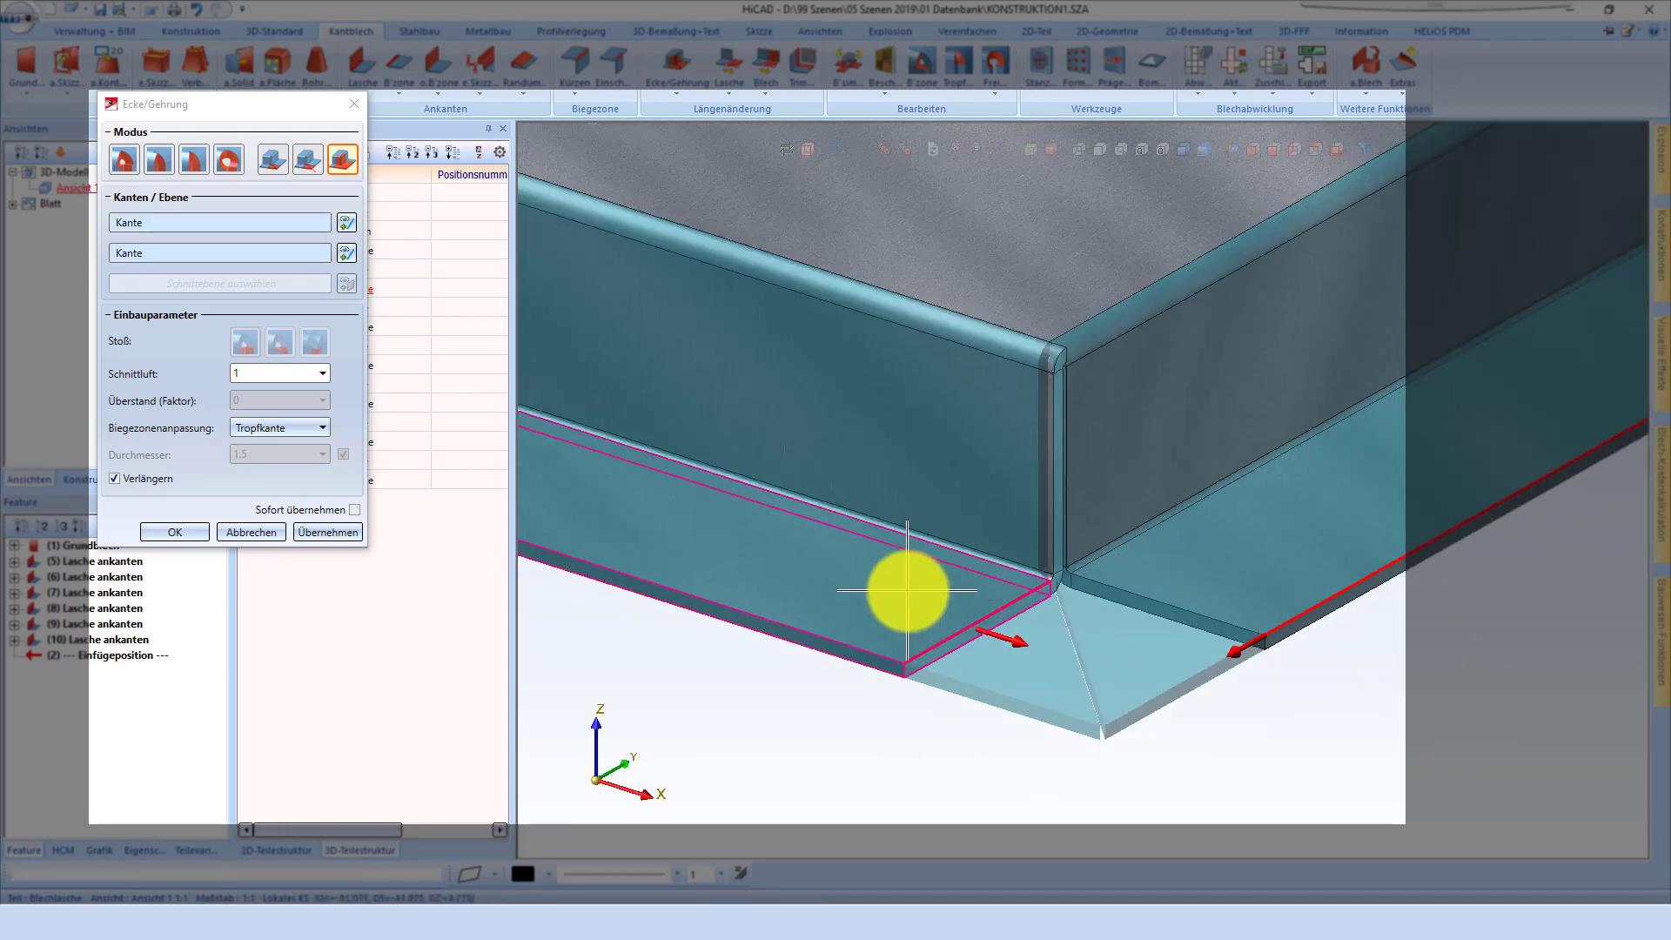
{"action": "scroll", "coordinate": [1101, 405], "scroll_direction": "up", "scroll_amount": 2}
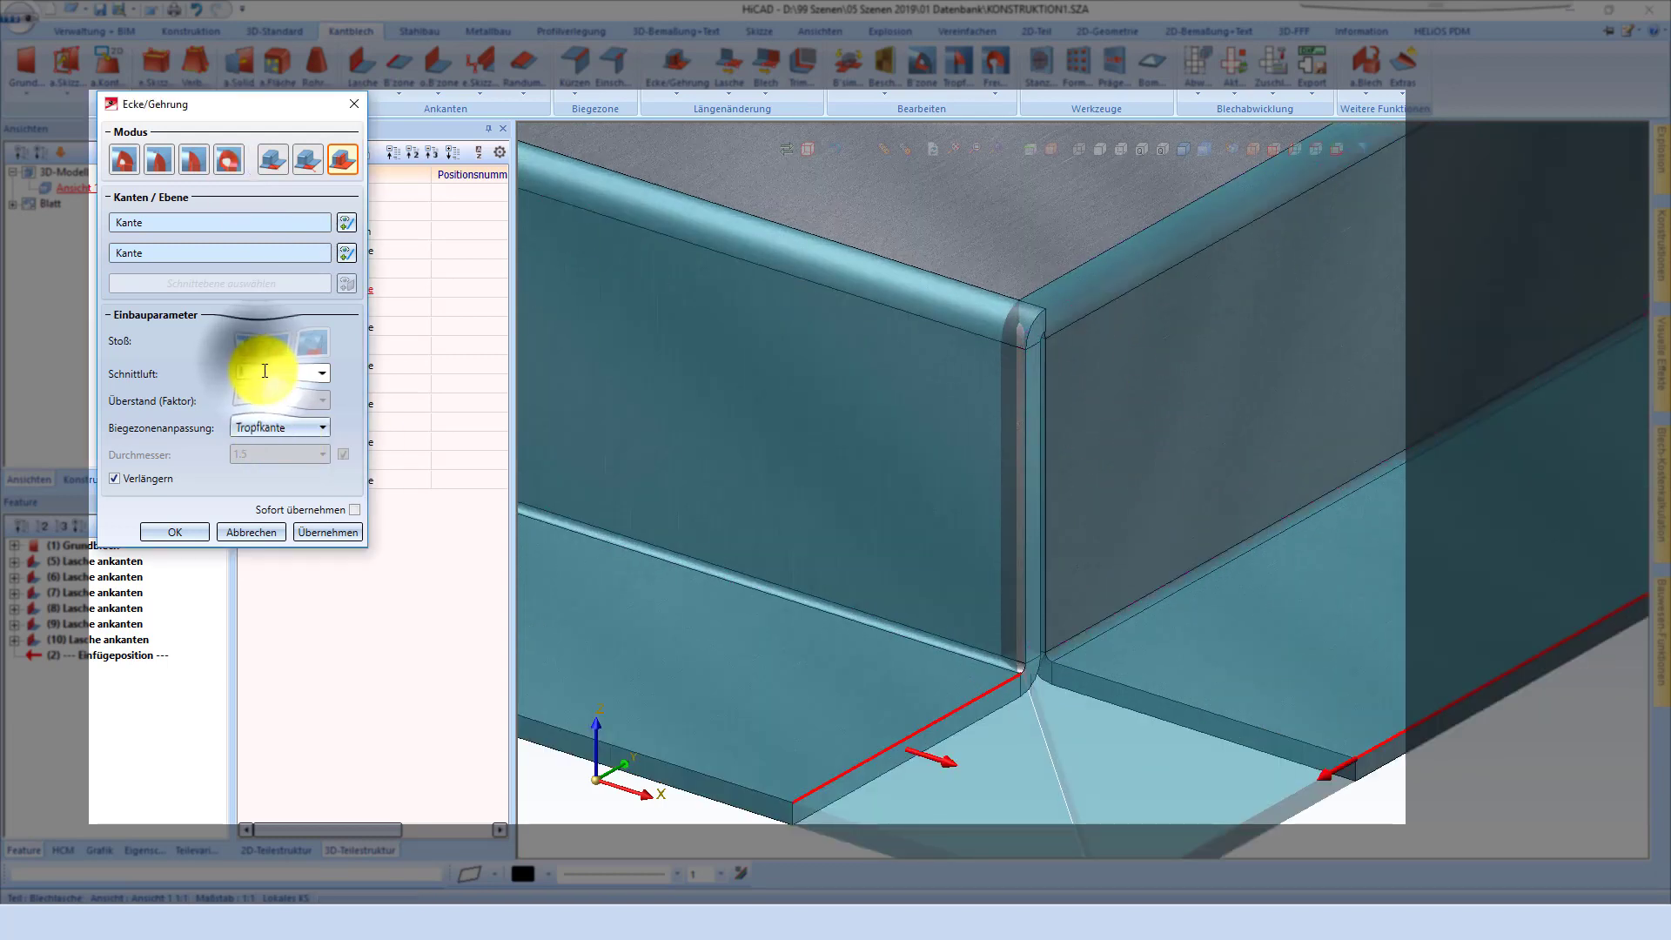
Step: Try the corner Modus variants, see the round Freischnitt rejected, then select Schnittebene mode
{"action": "left_click", "coordinate": [122, 162]}
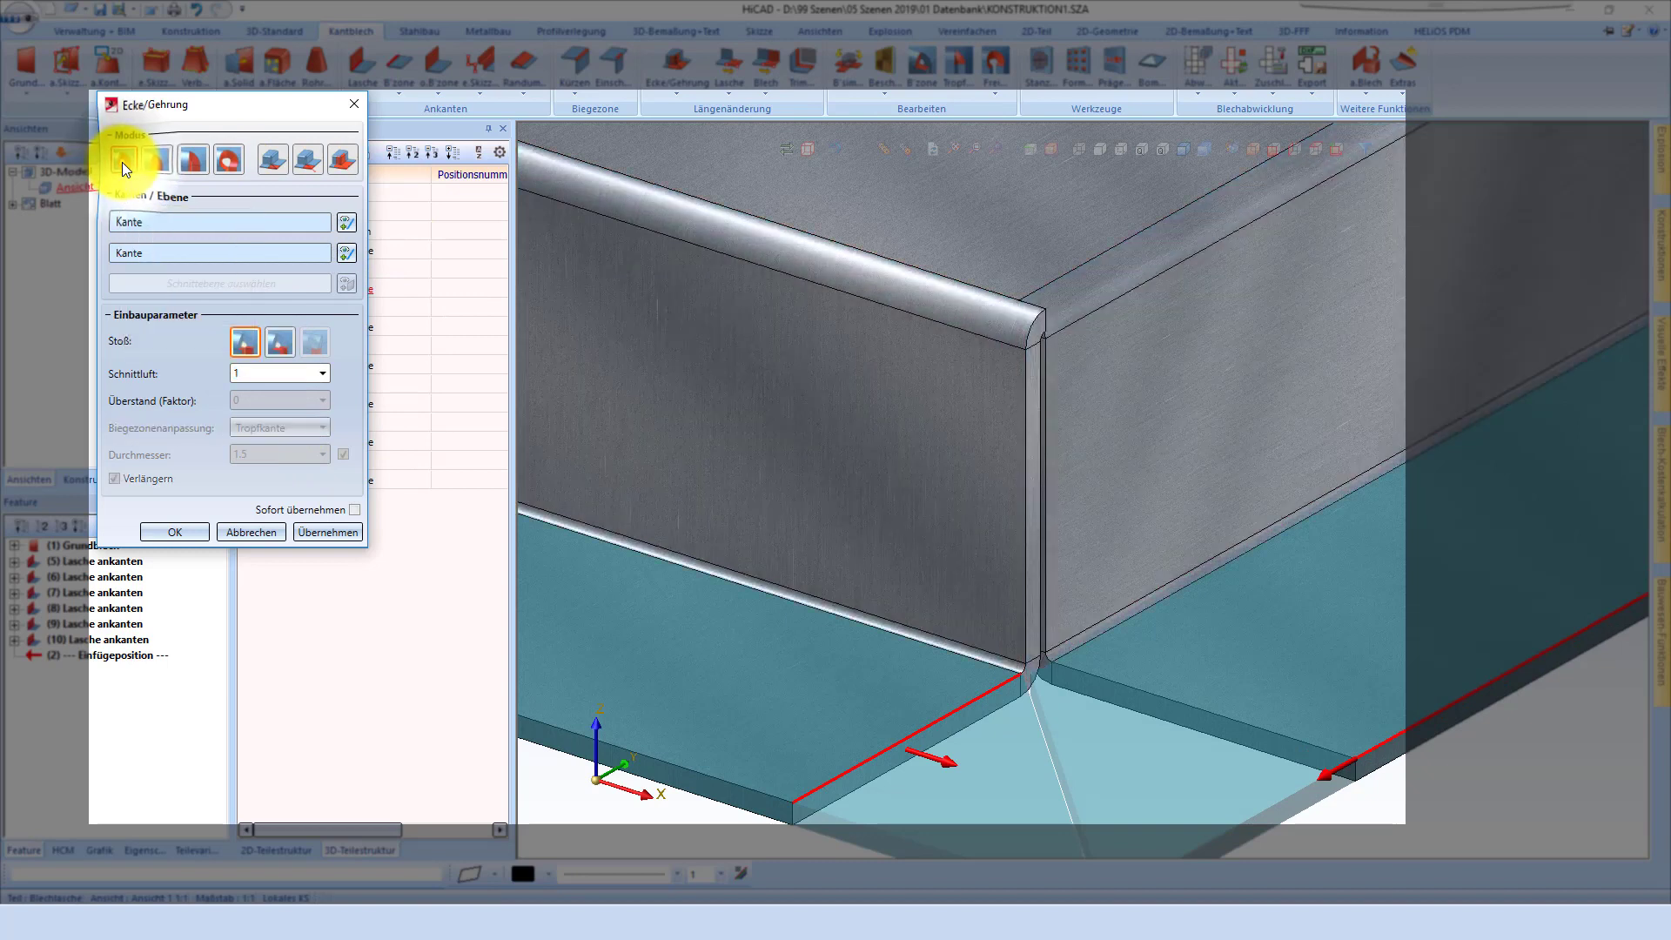
{"action": "left_click", "coordinate": [152, 161]}
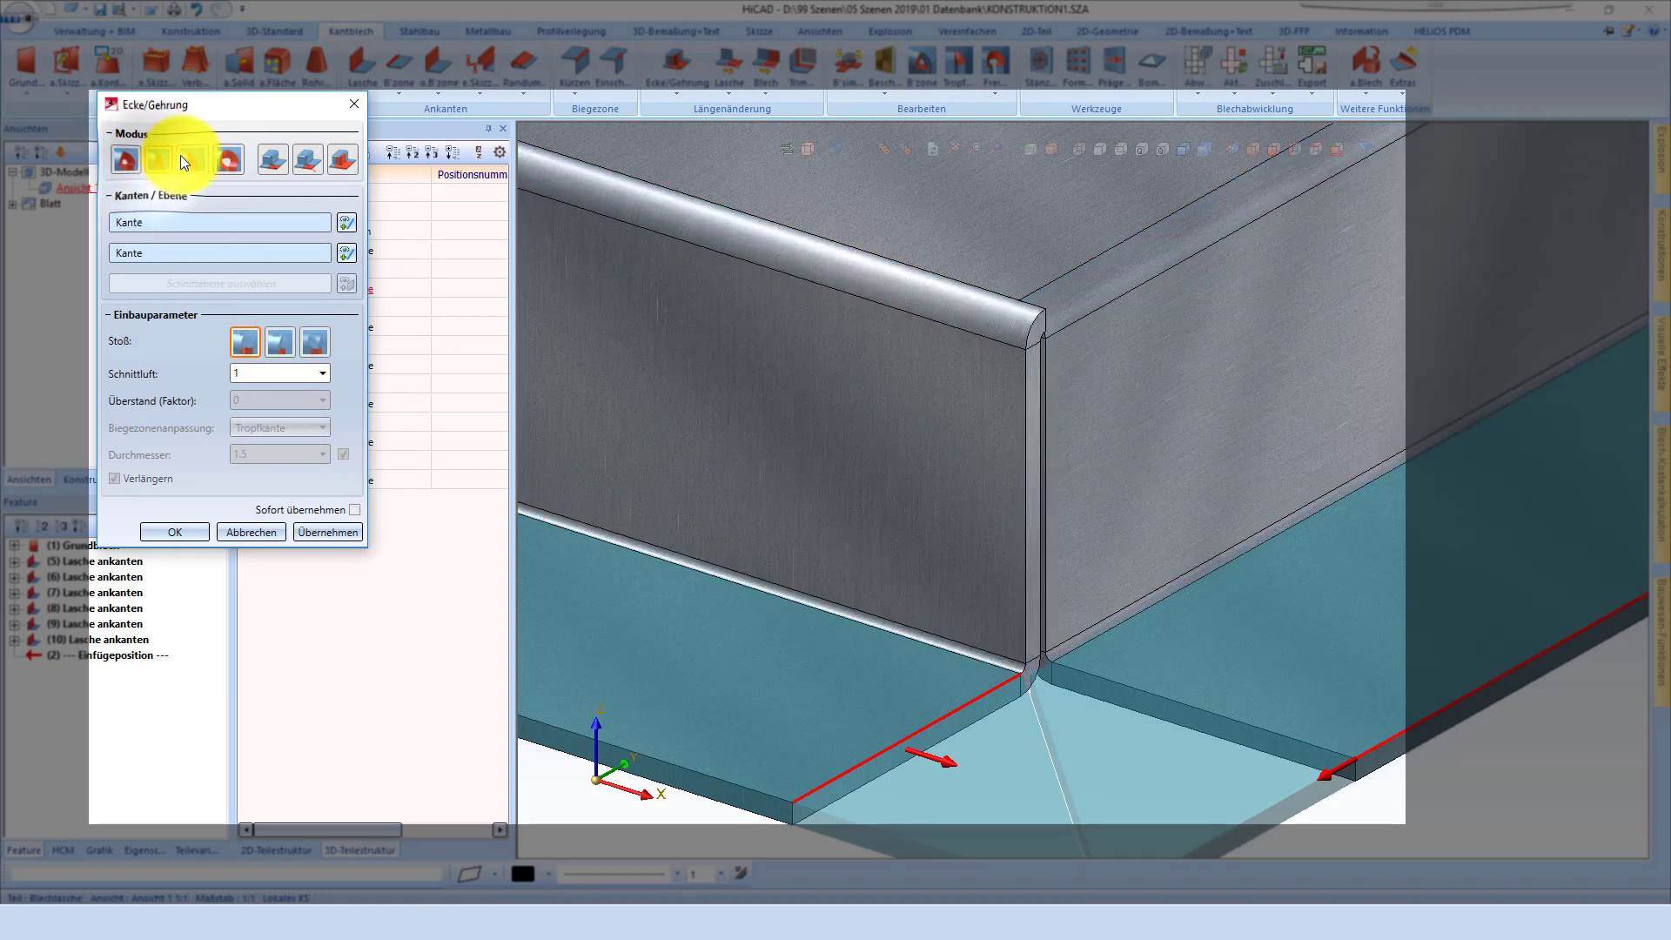
{"action": "left_click", "coordinate": [205, 157]}
{"action": "left_click", "coordinate": [230, 158]}
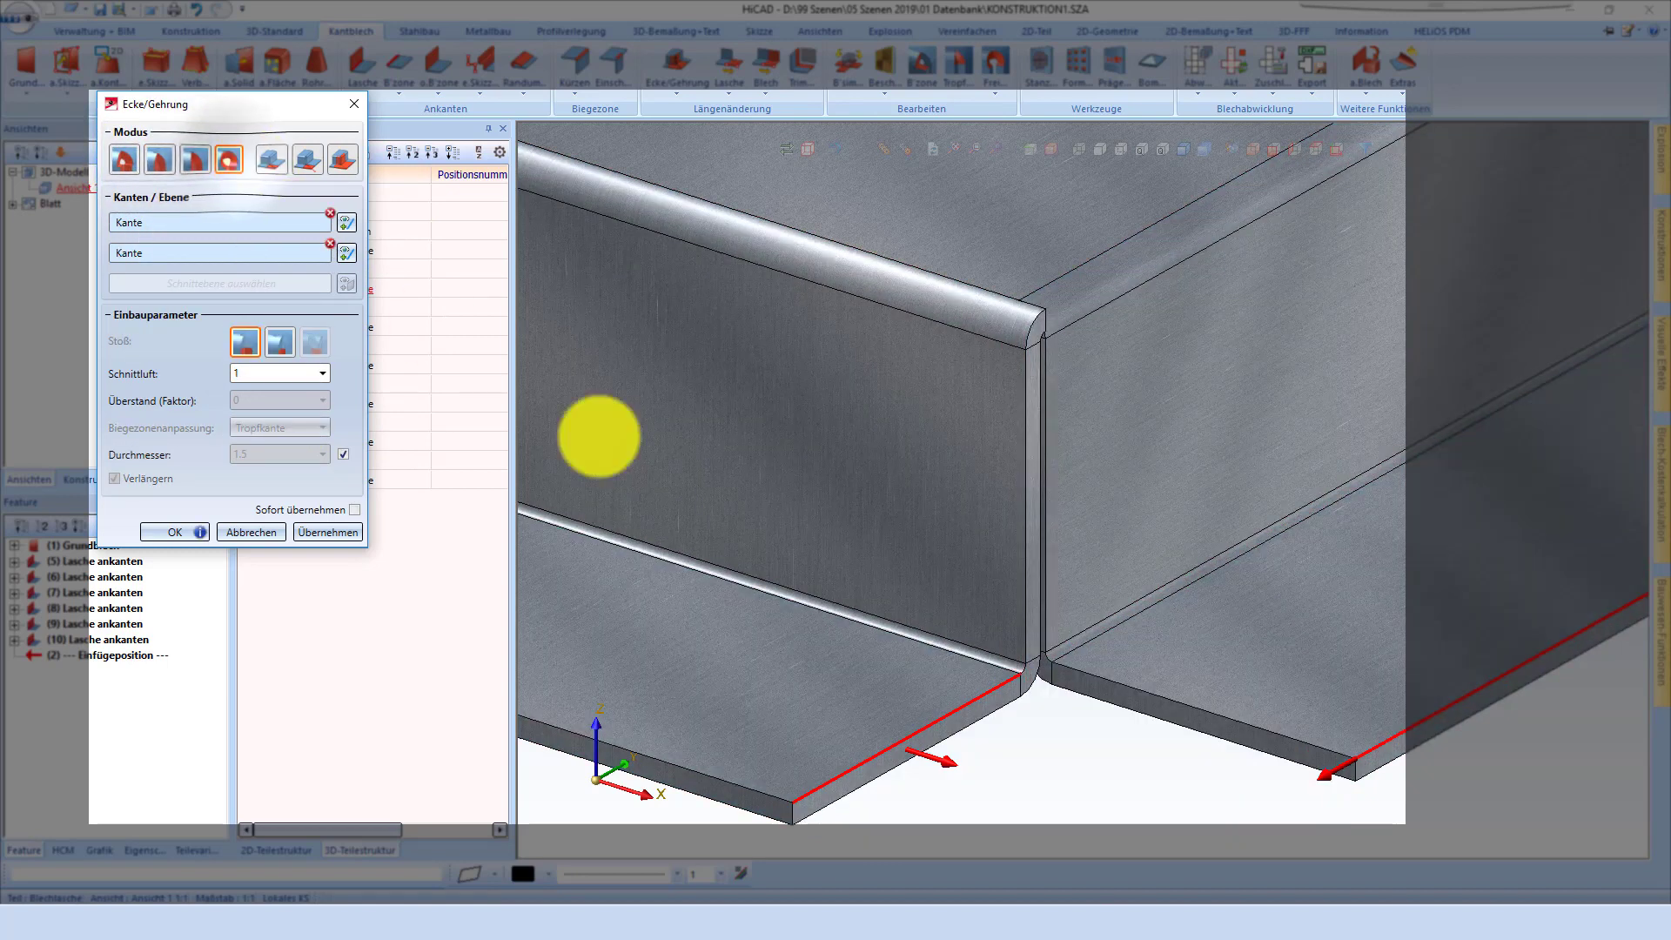
{"action": "left_click", "coordinate": [202, 528]}
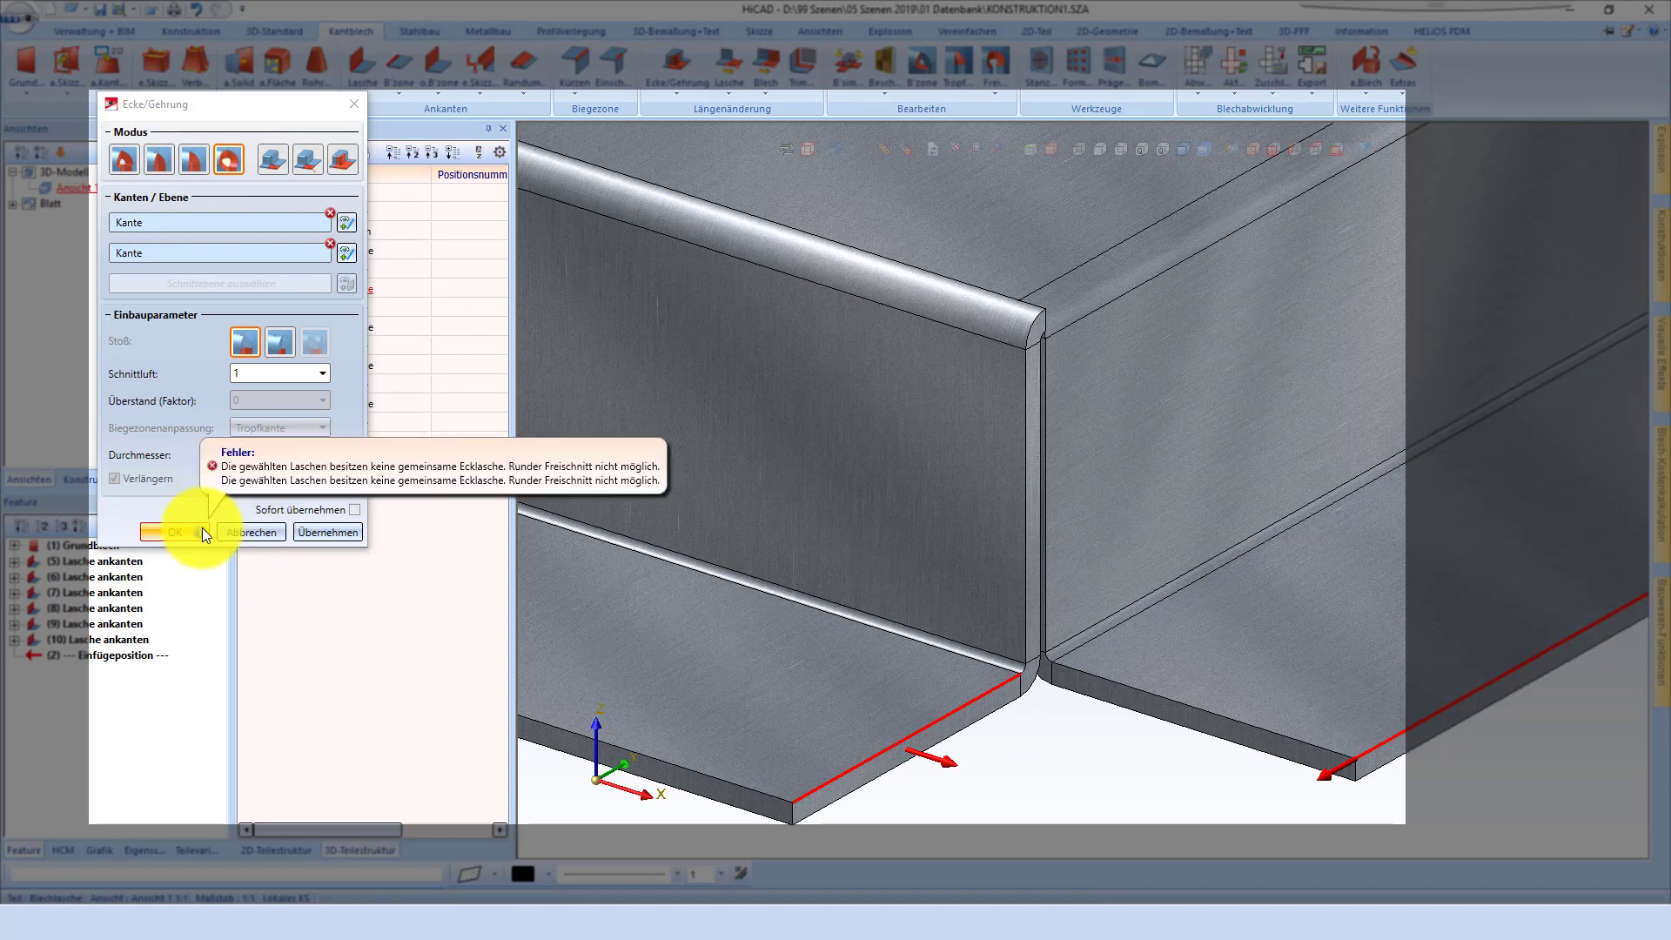
{"action": "left_click", "coordinate": [274, 159]}
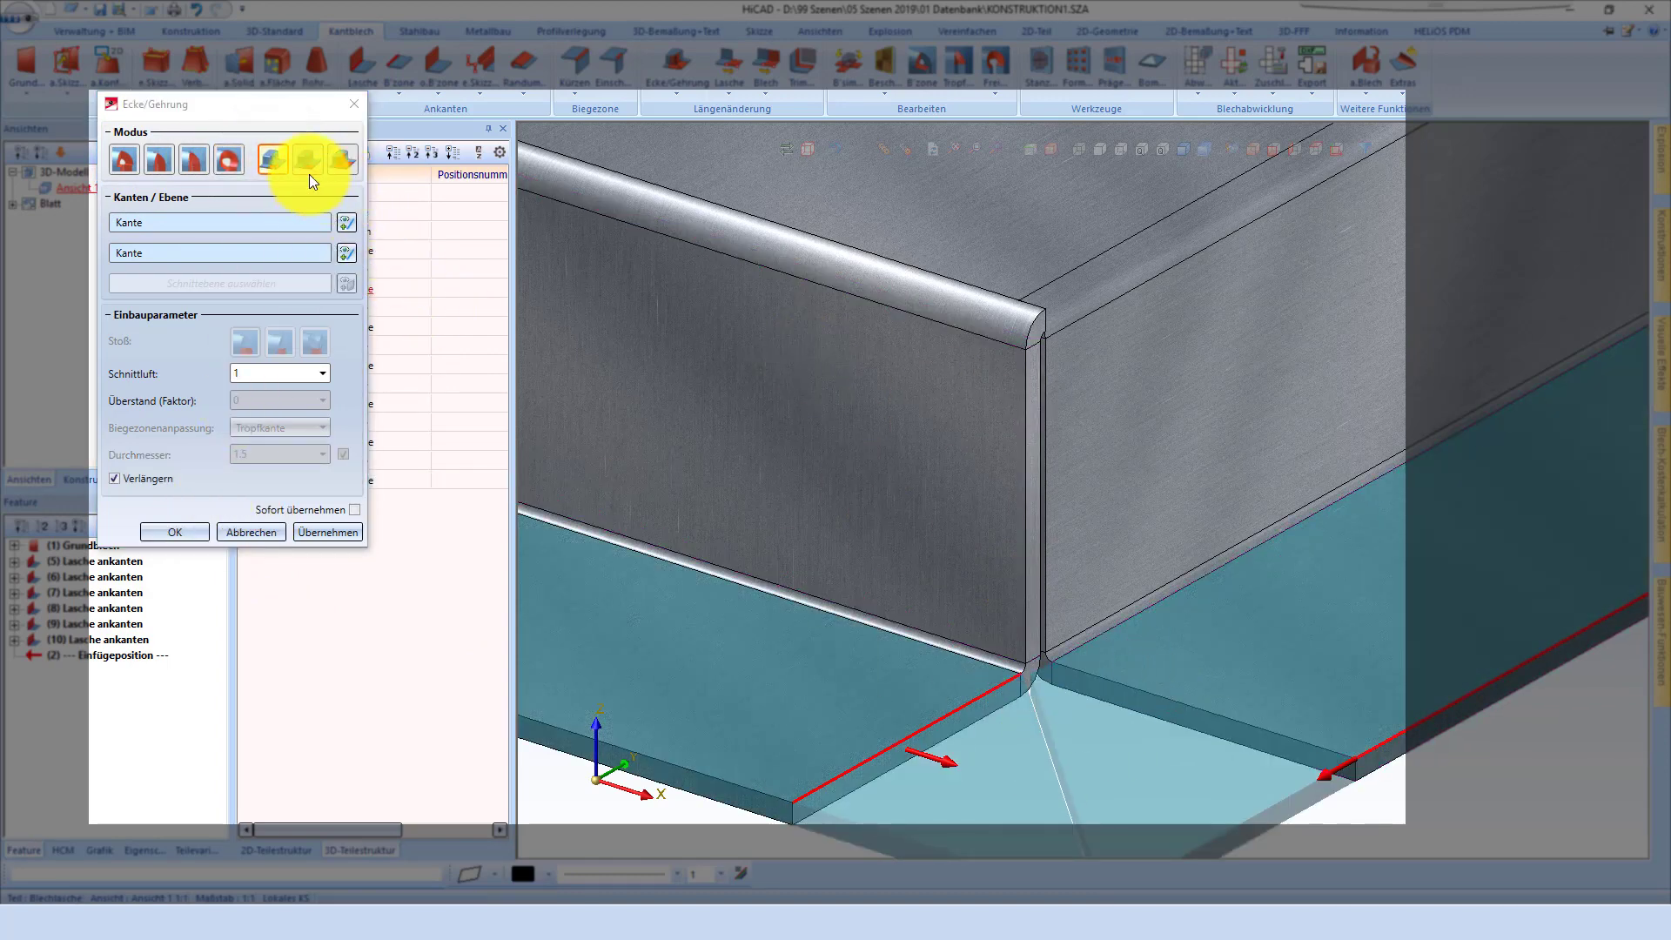
{"action": "left_click", "coordinate": [308, 159]}
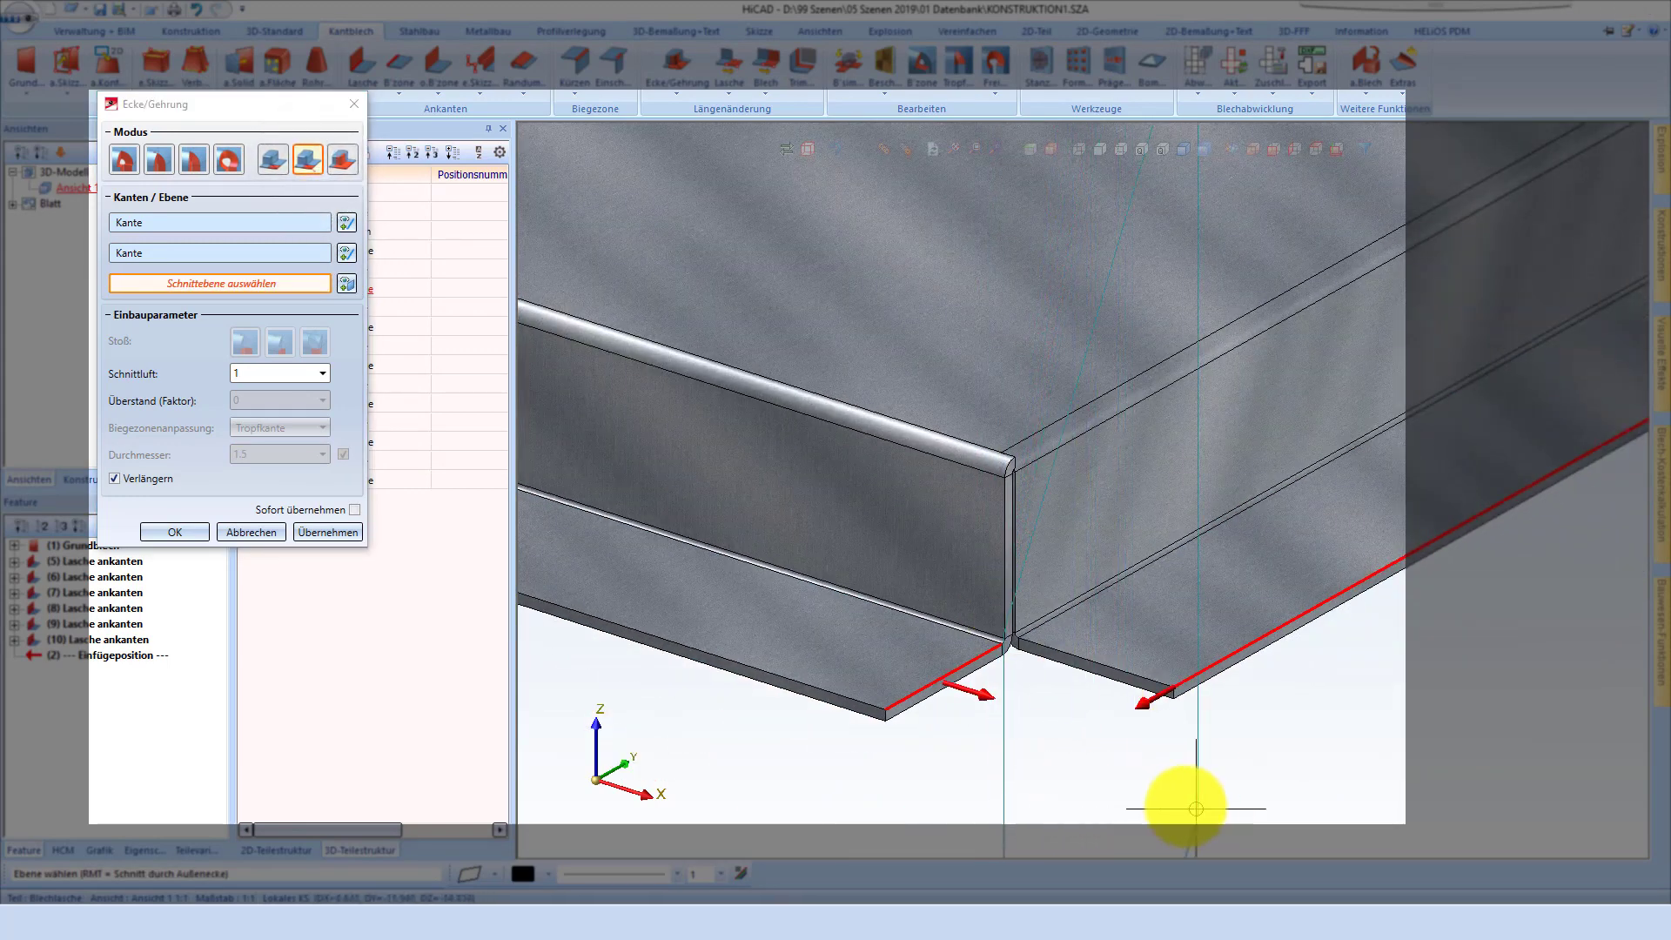
Step: Apply the original mitre variant with Linear bend-zone adaptation and Schnittluft 1, then exit
{"action": "left_click", "coordinate": [346, 164]}
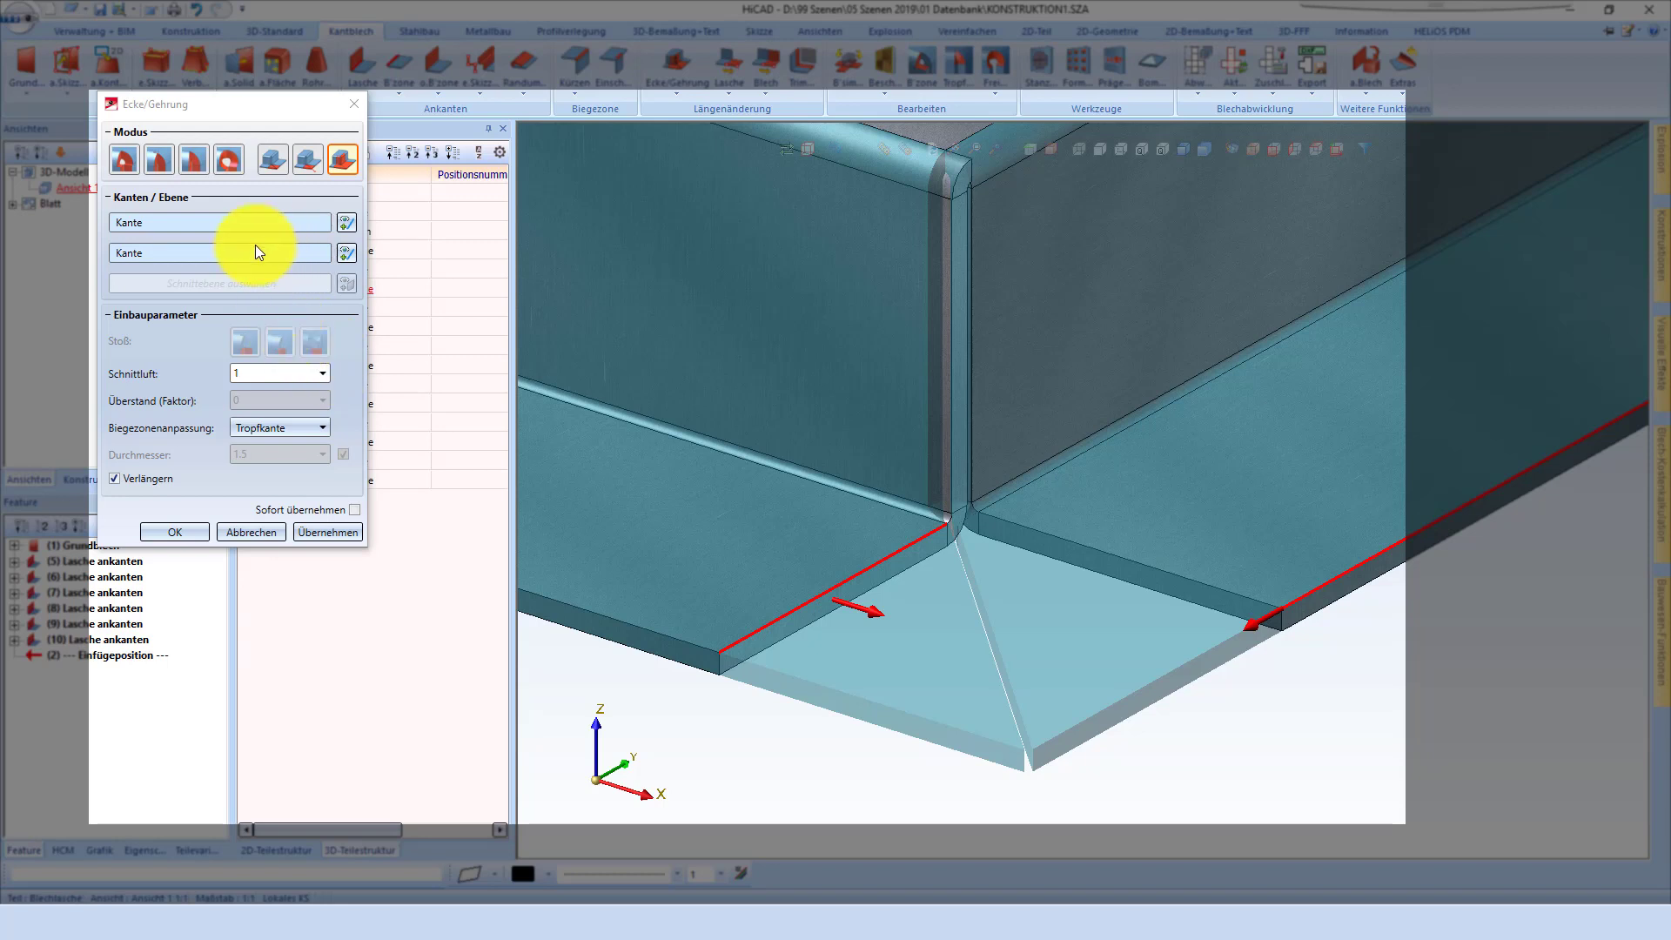
{"action": "left_click", "coordinate": [300, 429]}
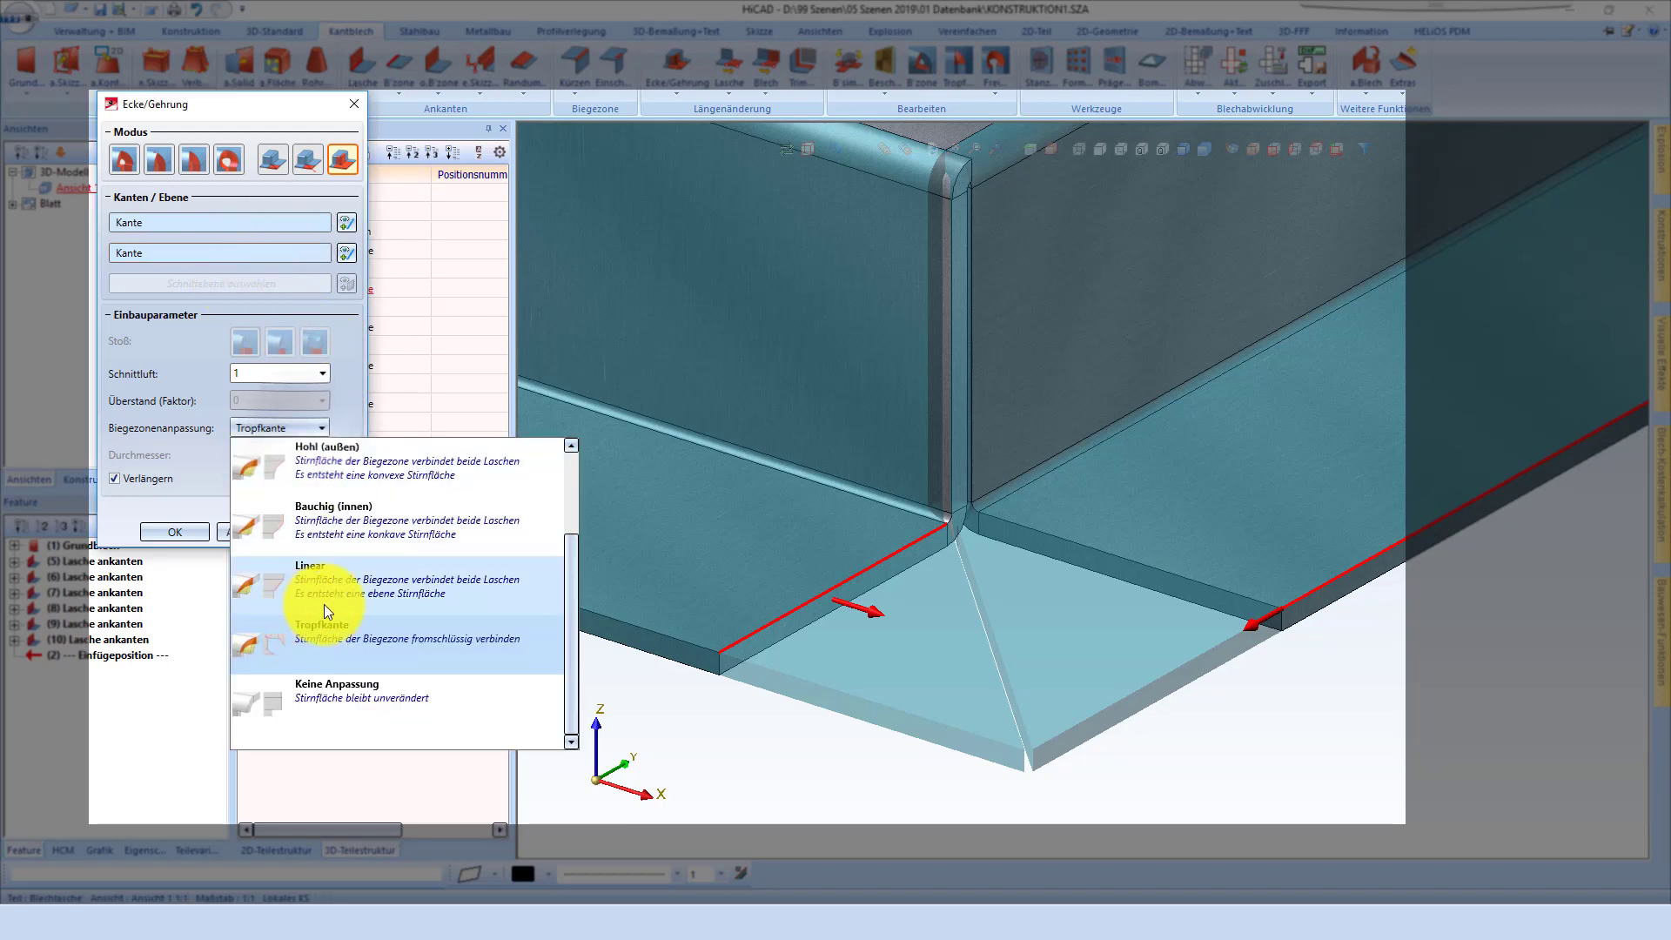
{"action": "left_click", "coordinate": [345, 518]}
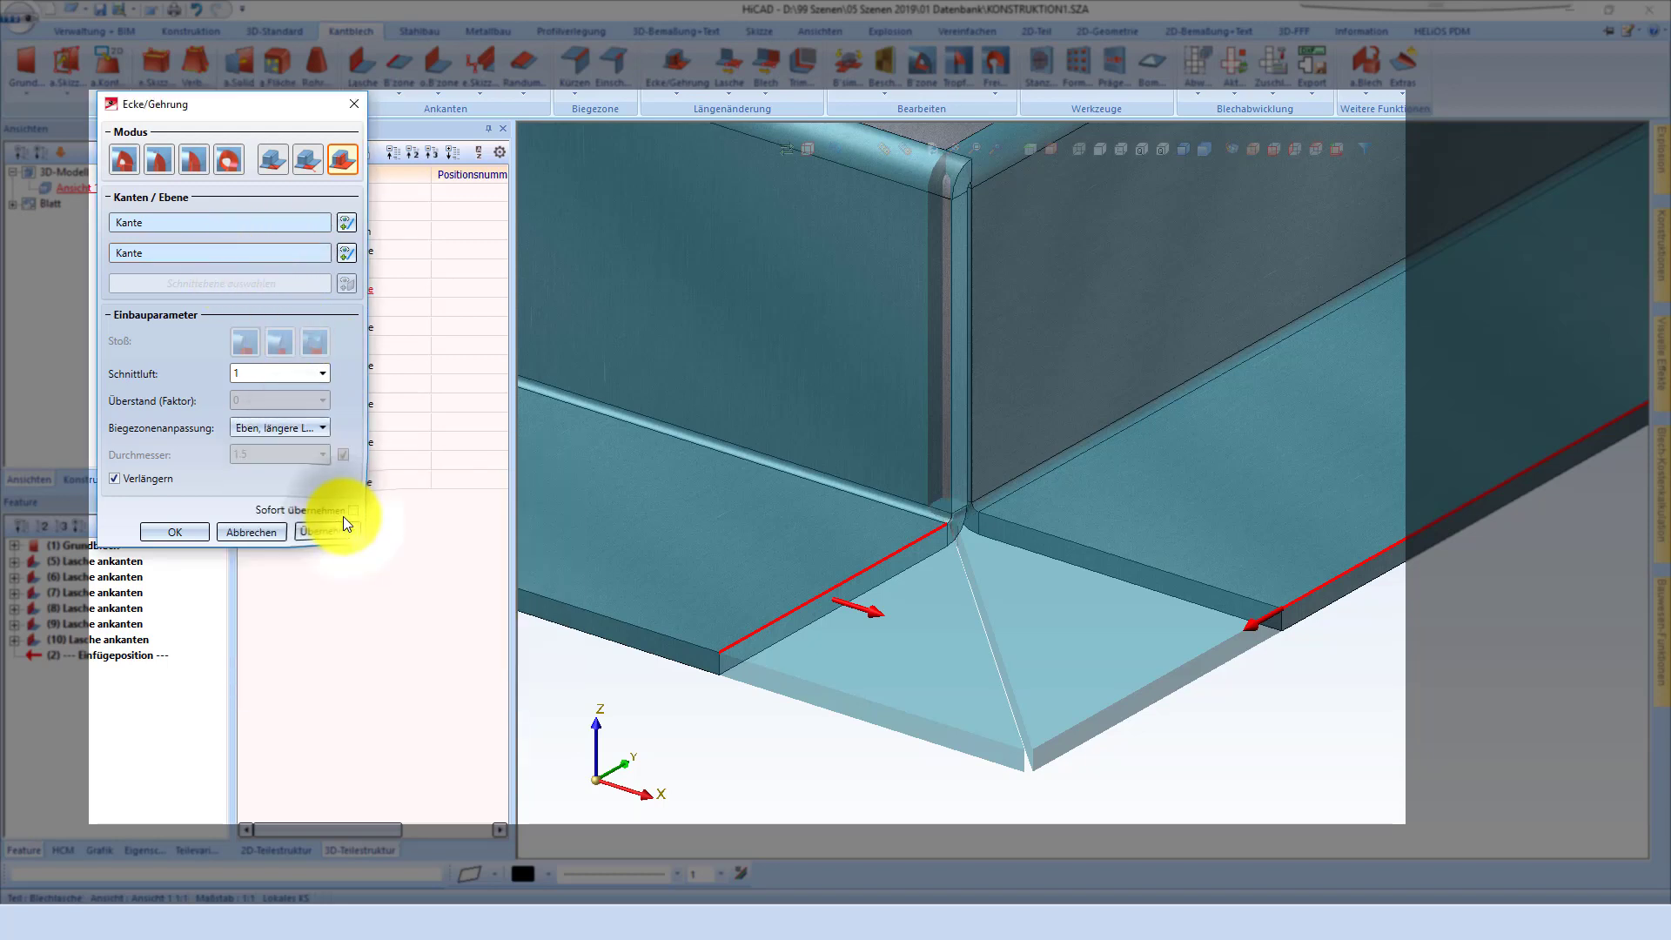
{"action": "left_click", "coordinate": [300, 431]}
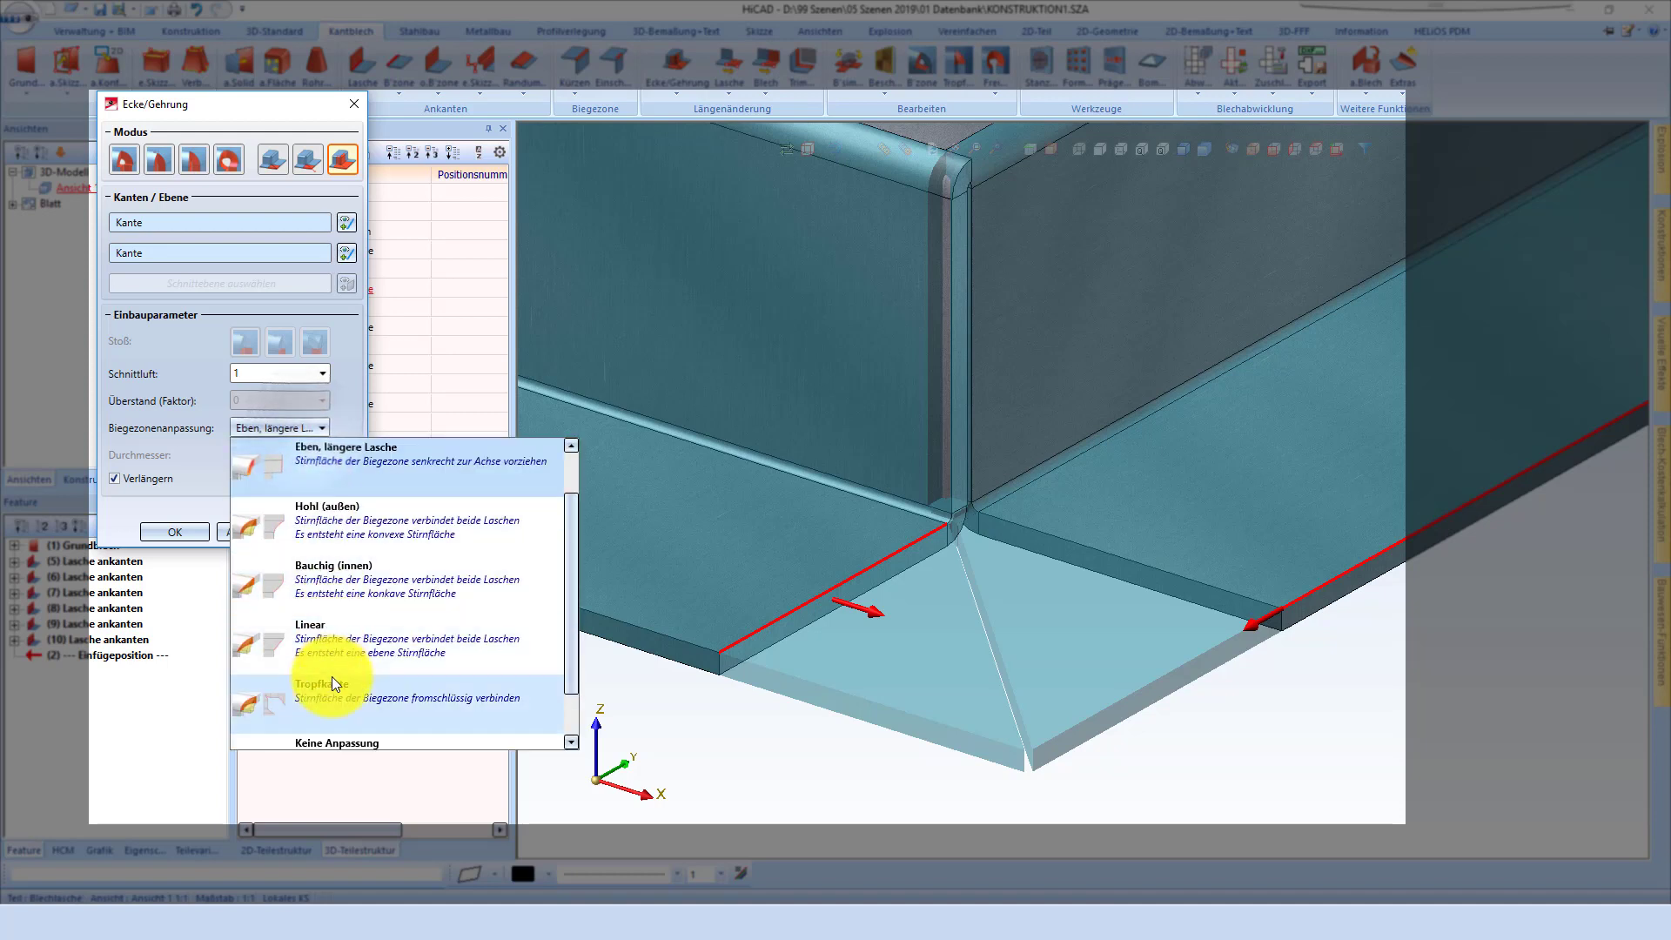
{"action": "left_click", "coordinate": [312, 650]}
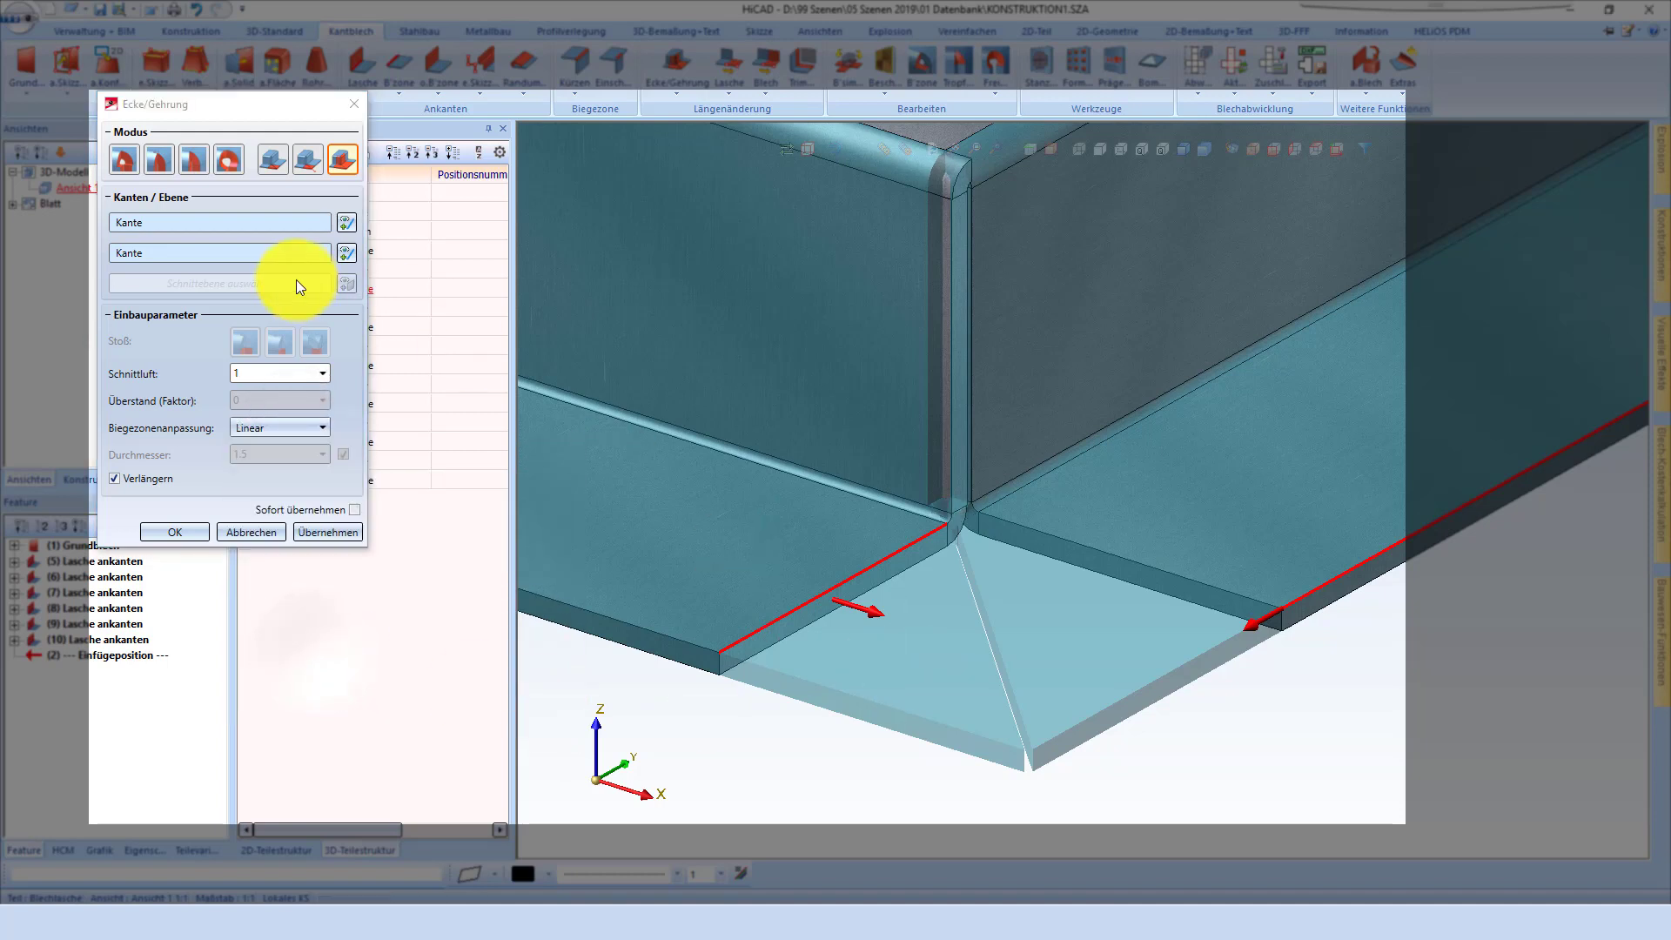
{"action": "left_click", "coordinate": [293, 374]}
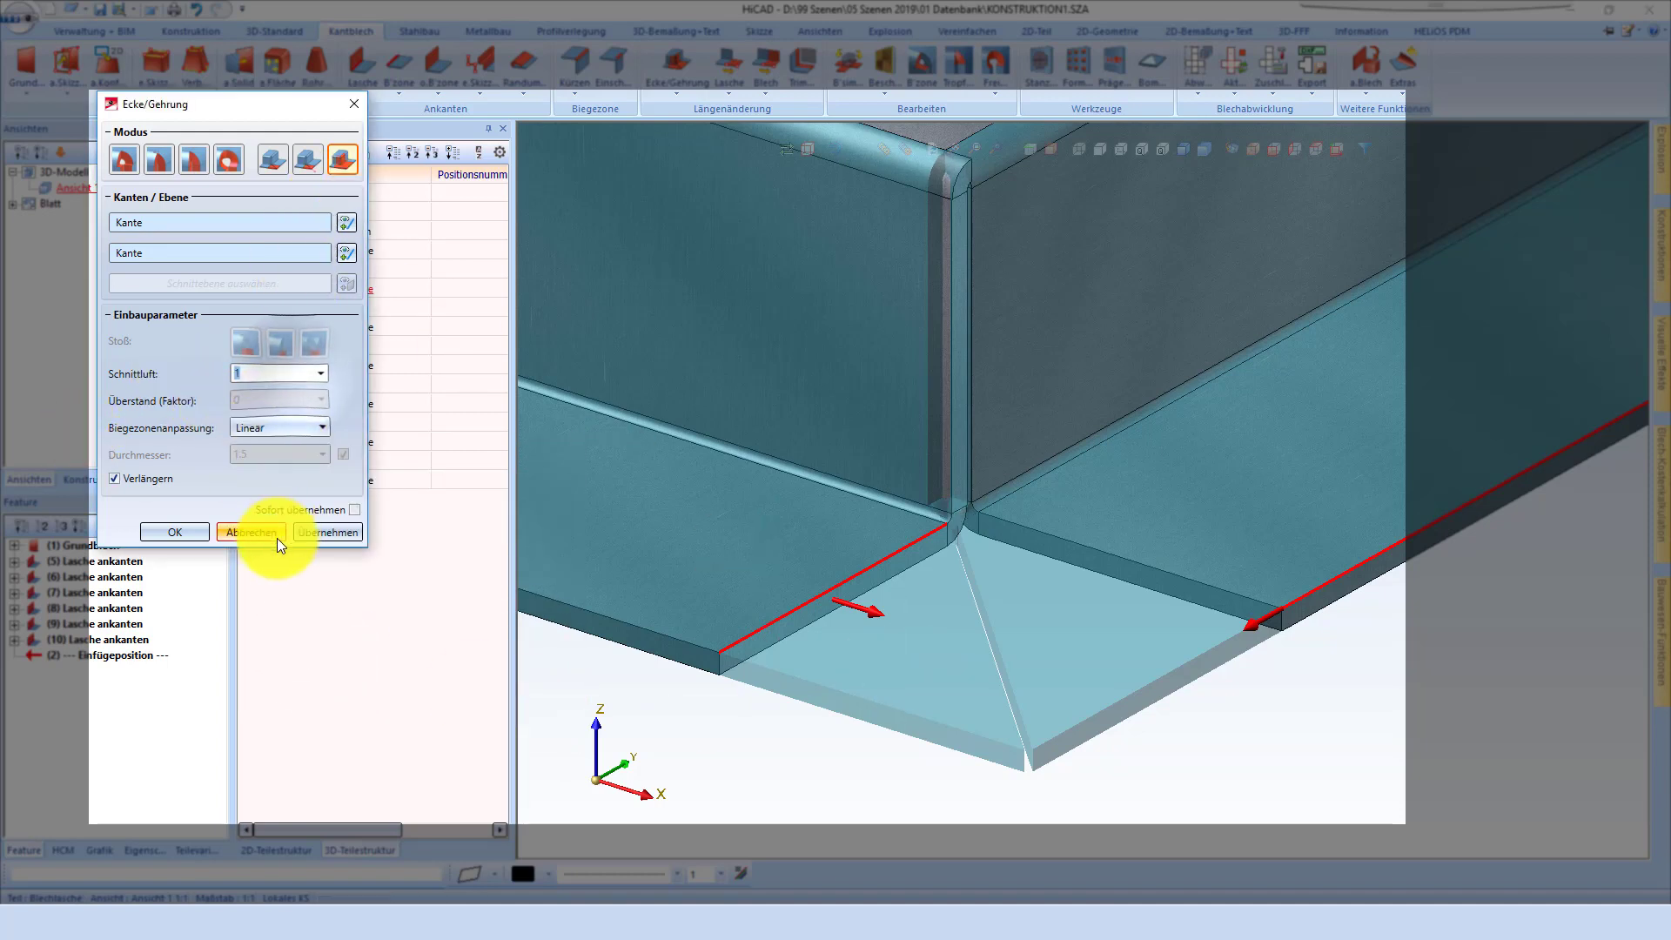
{"action": "left_click", "coordinate": [330, 534]}
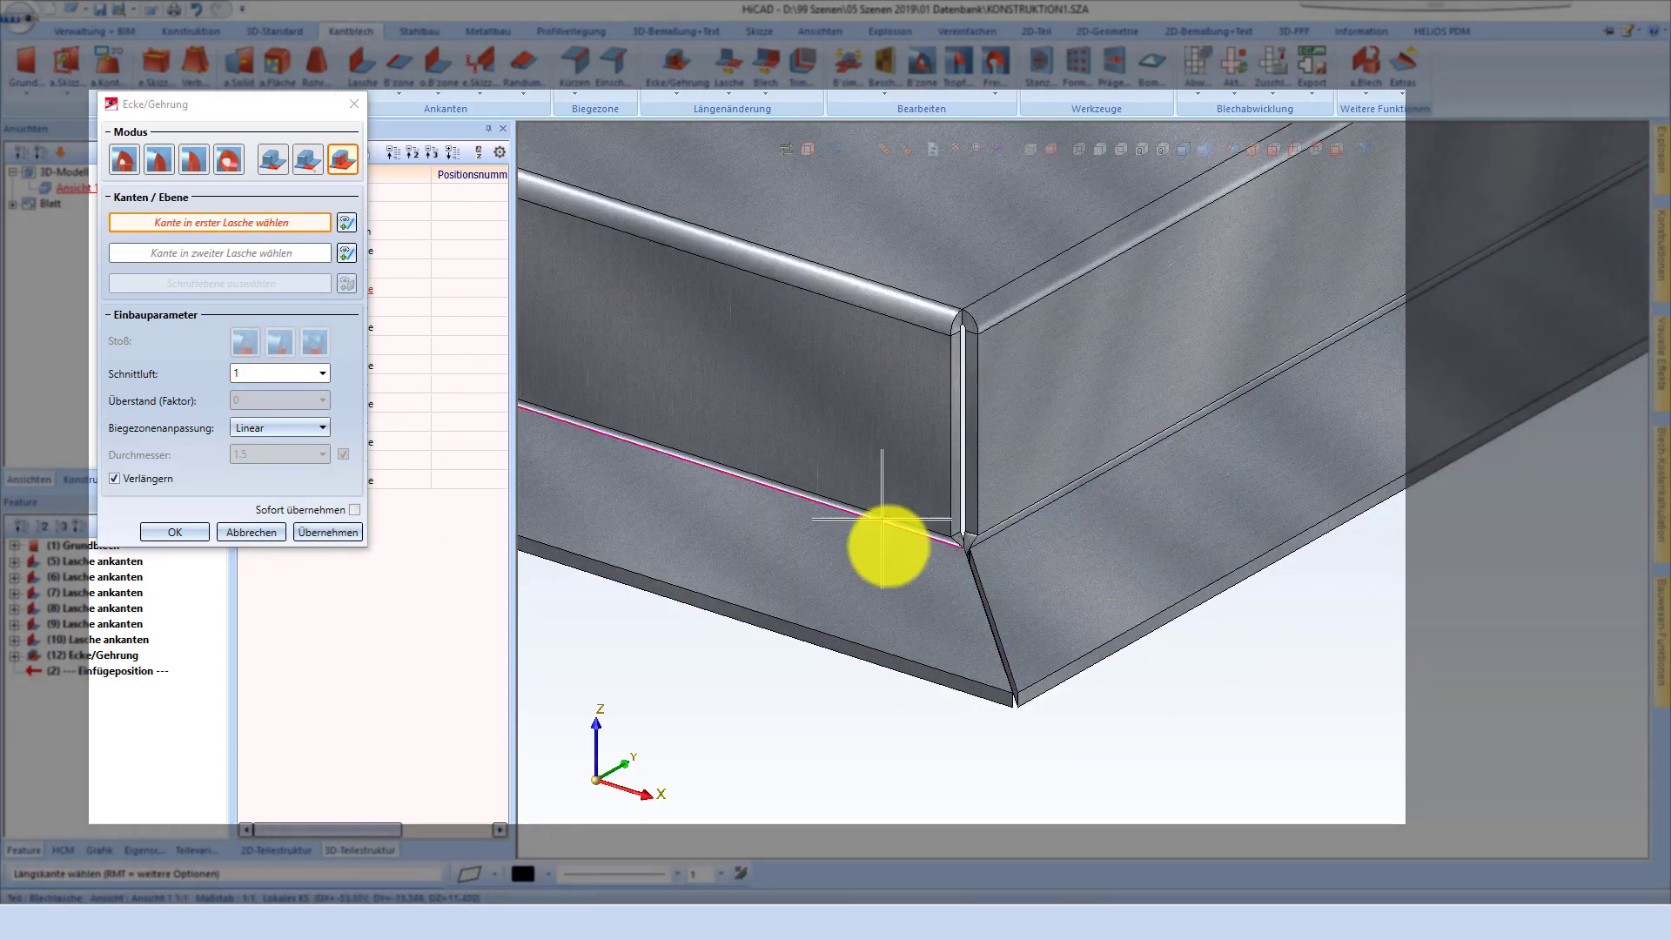
{"action": "scroll", "coordinate": [1337, 591], "scroll_direction": "down", "scroll_amount": 3}
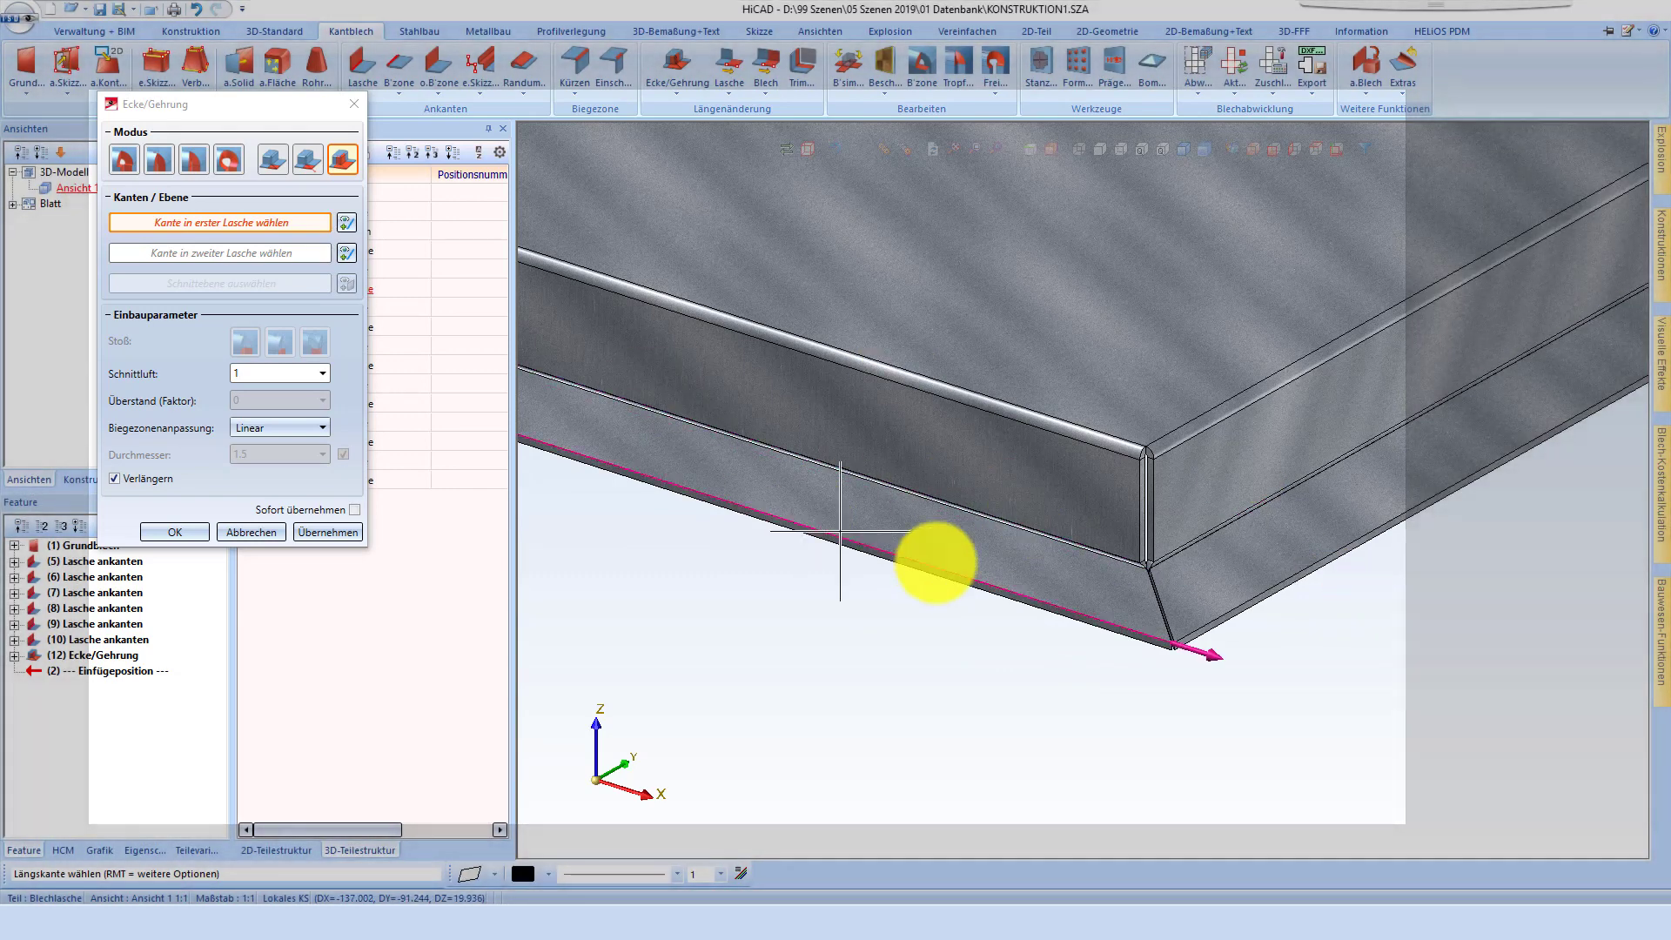
{"action": "scroll", "coordinate": [1232, 583], "scroll_direction": "up", "scroll_amount": 3}
{"action": "key", "text": "Escape"}
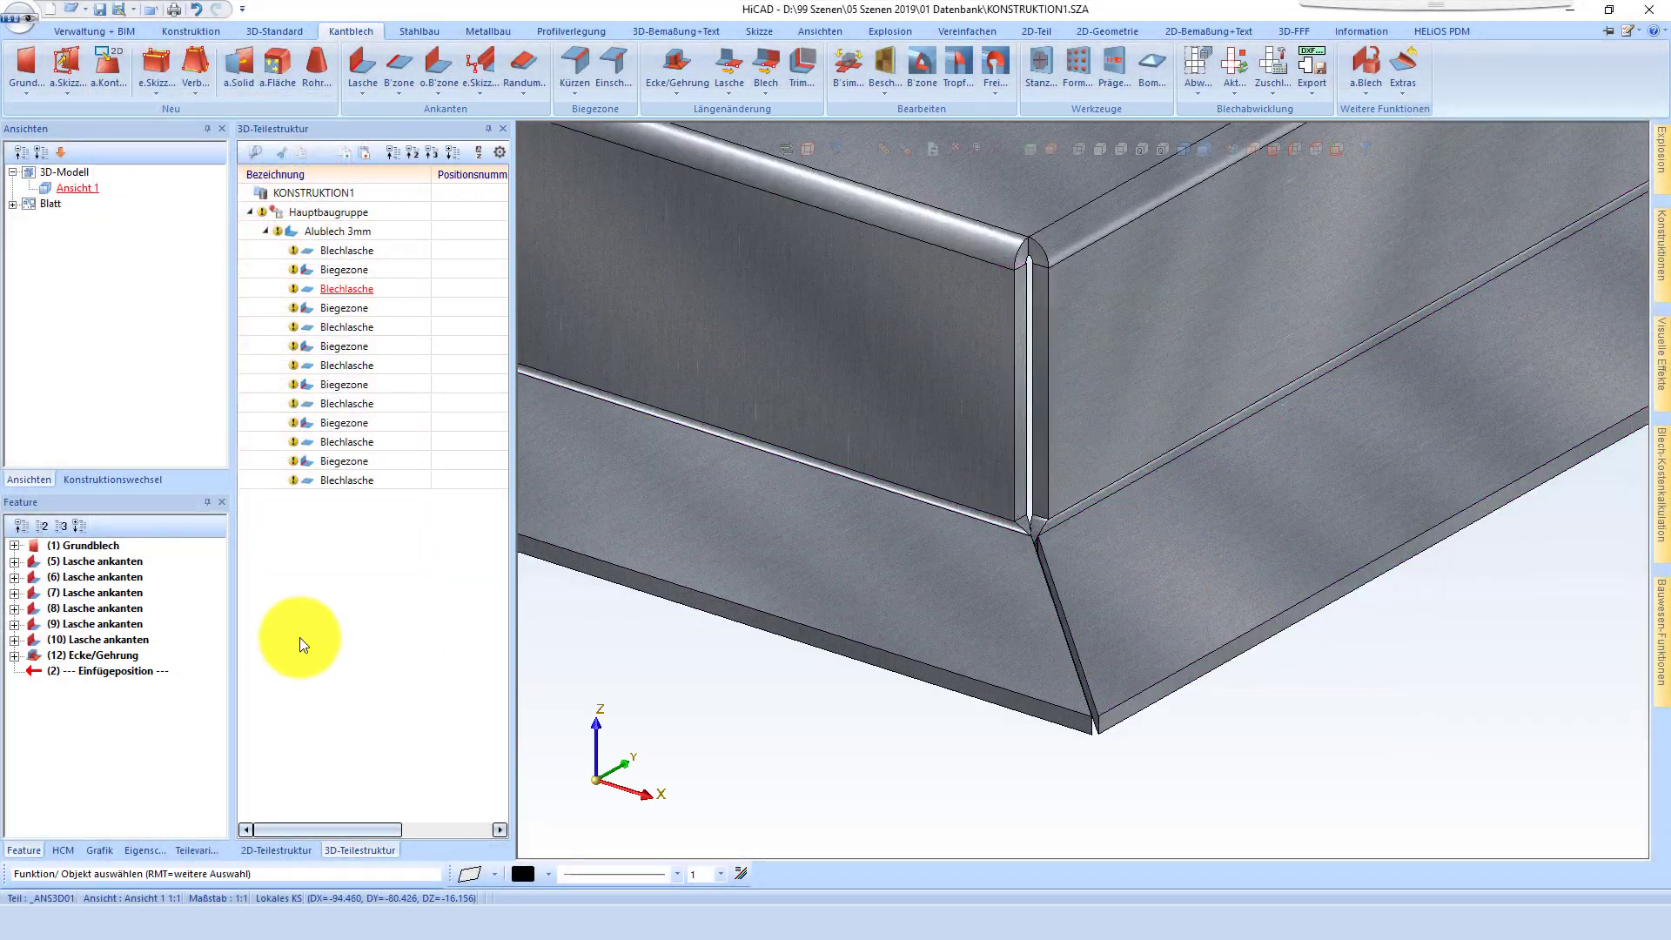
Step: Edit feature 12 Ecke/Gehrung to Hohl (außen) adaptation with a 0.5 cutting gap
{"action": "double_click", "coordinate": [86, 653]}
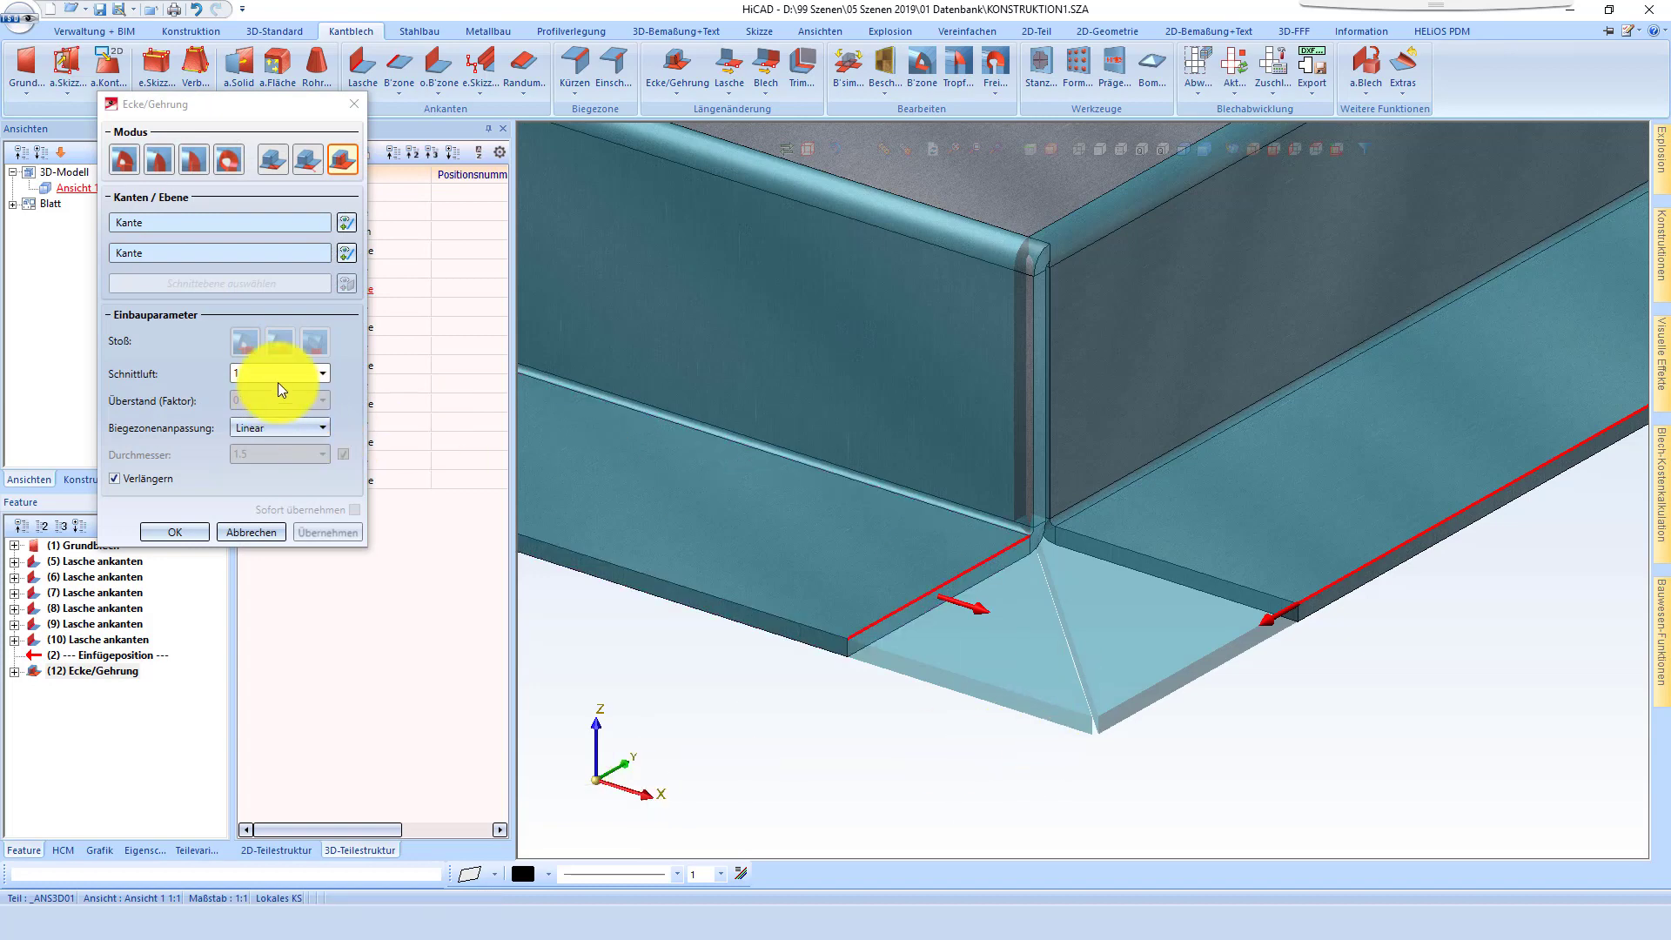
{"action": "left_click", "coordinate": [269, 431]}
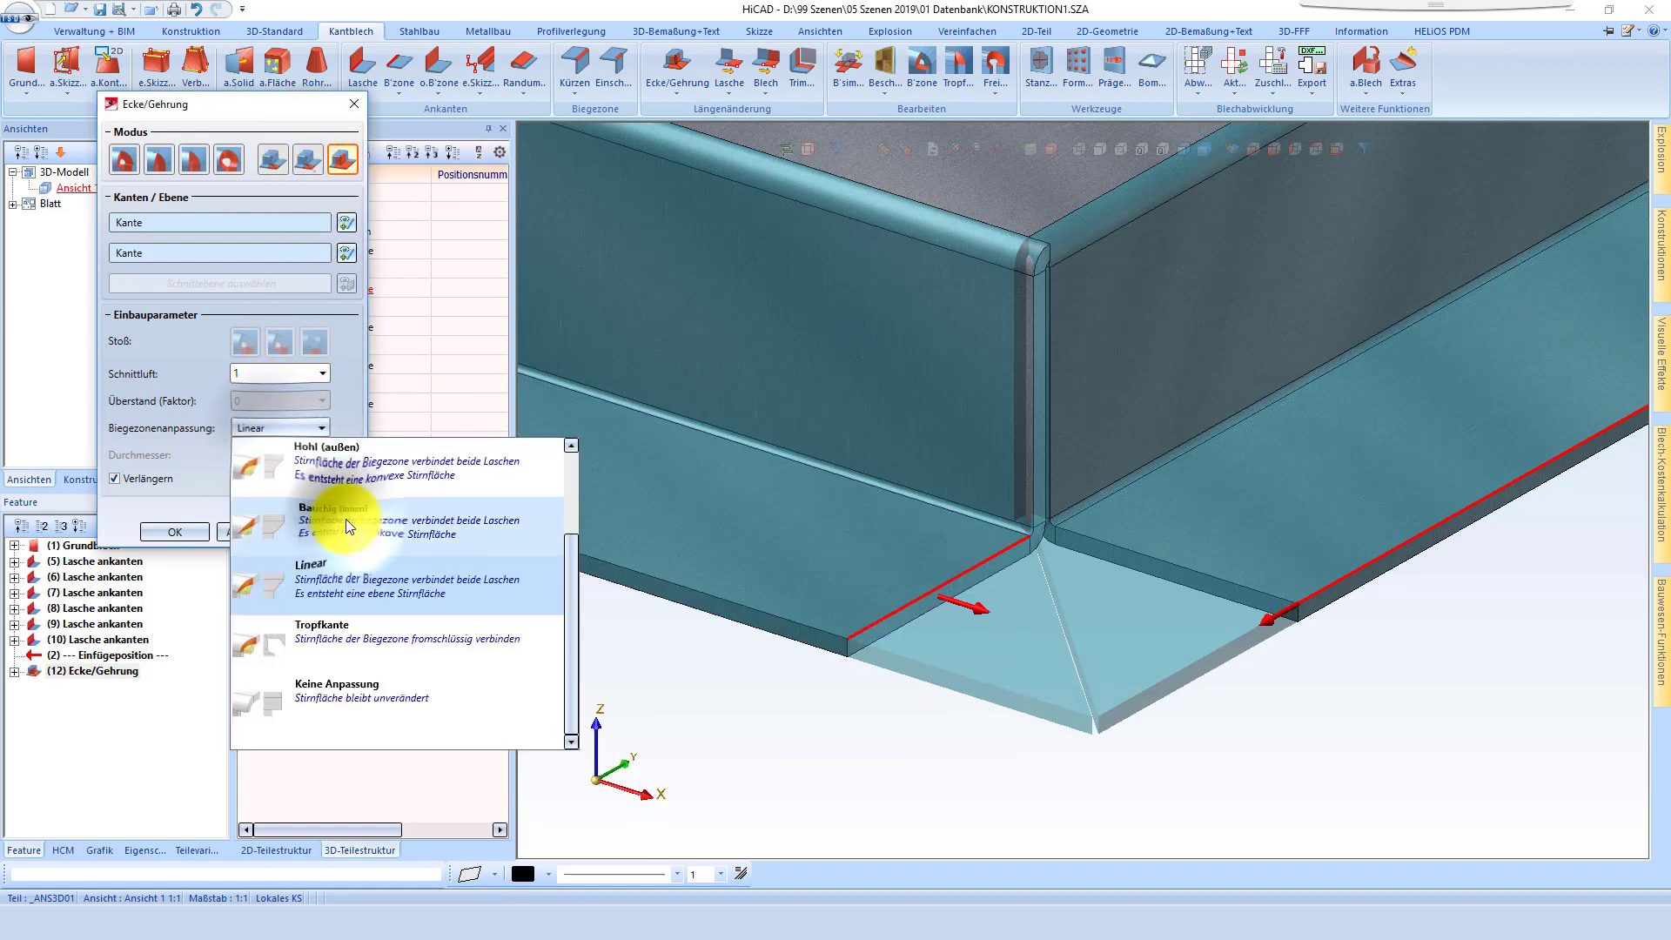
{"action": "left_click", "coordinate": [343, 515]}
{"action": "left_click", "coordinate": [271, 428]}
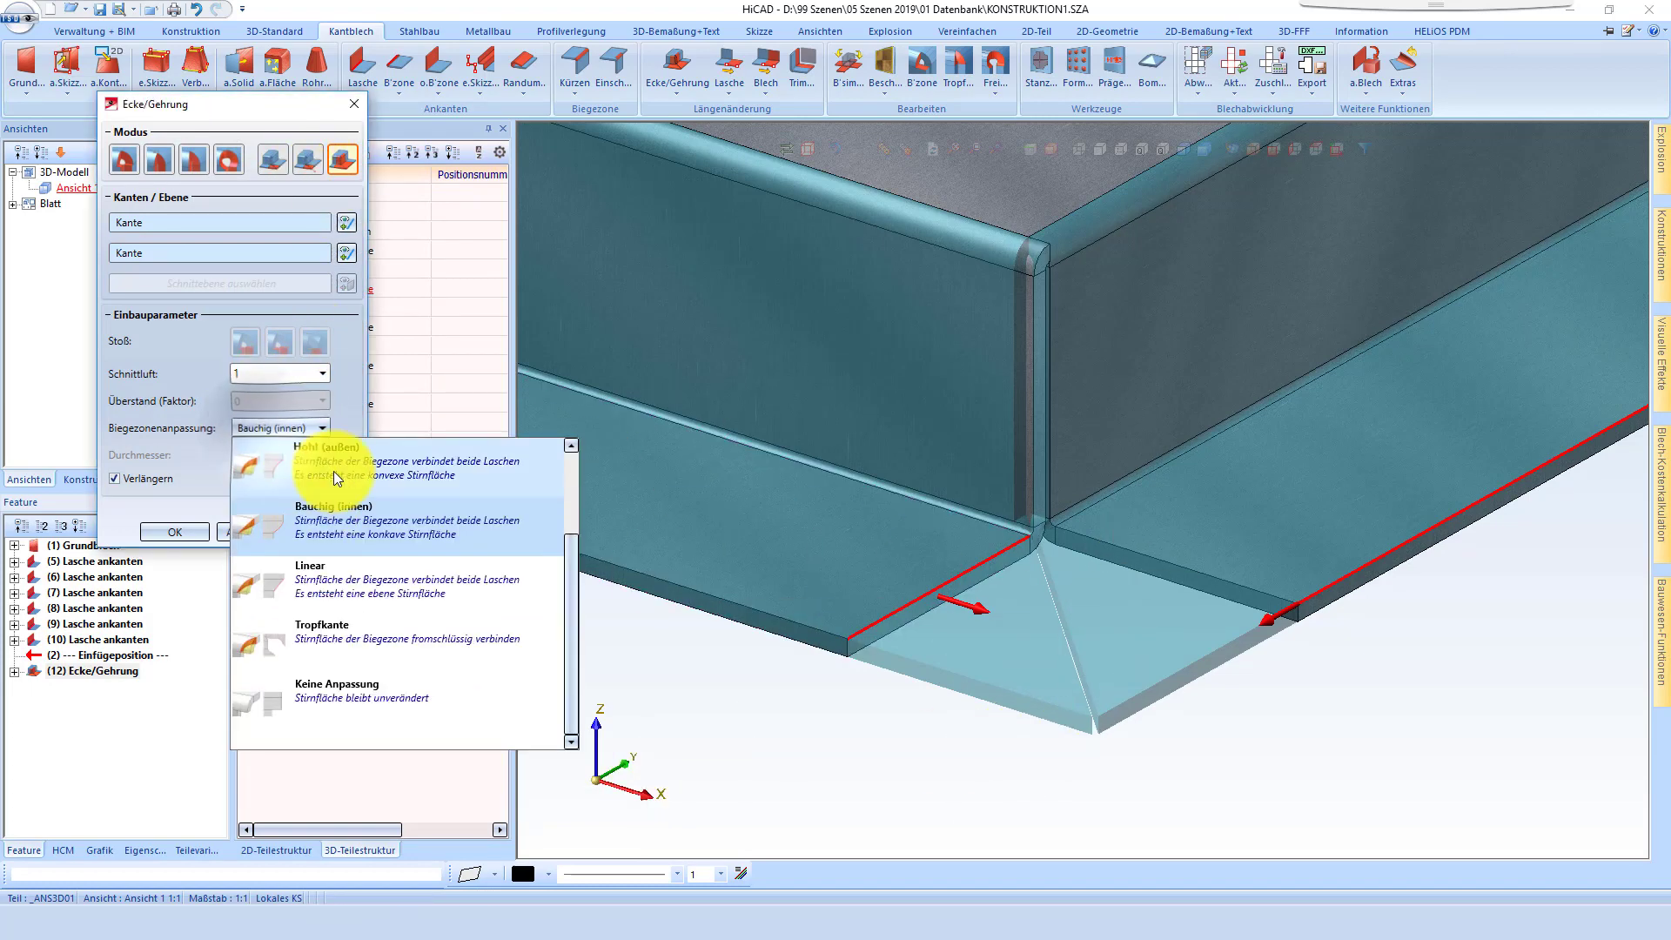
{"action": "left_click", "coordinate": [466, 529]}
{"action": "double_click", "coordinate": [276, 370]}
{"action": "type", "text": "0.5"}
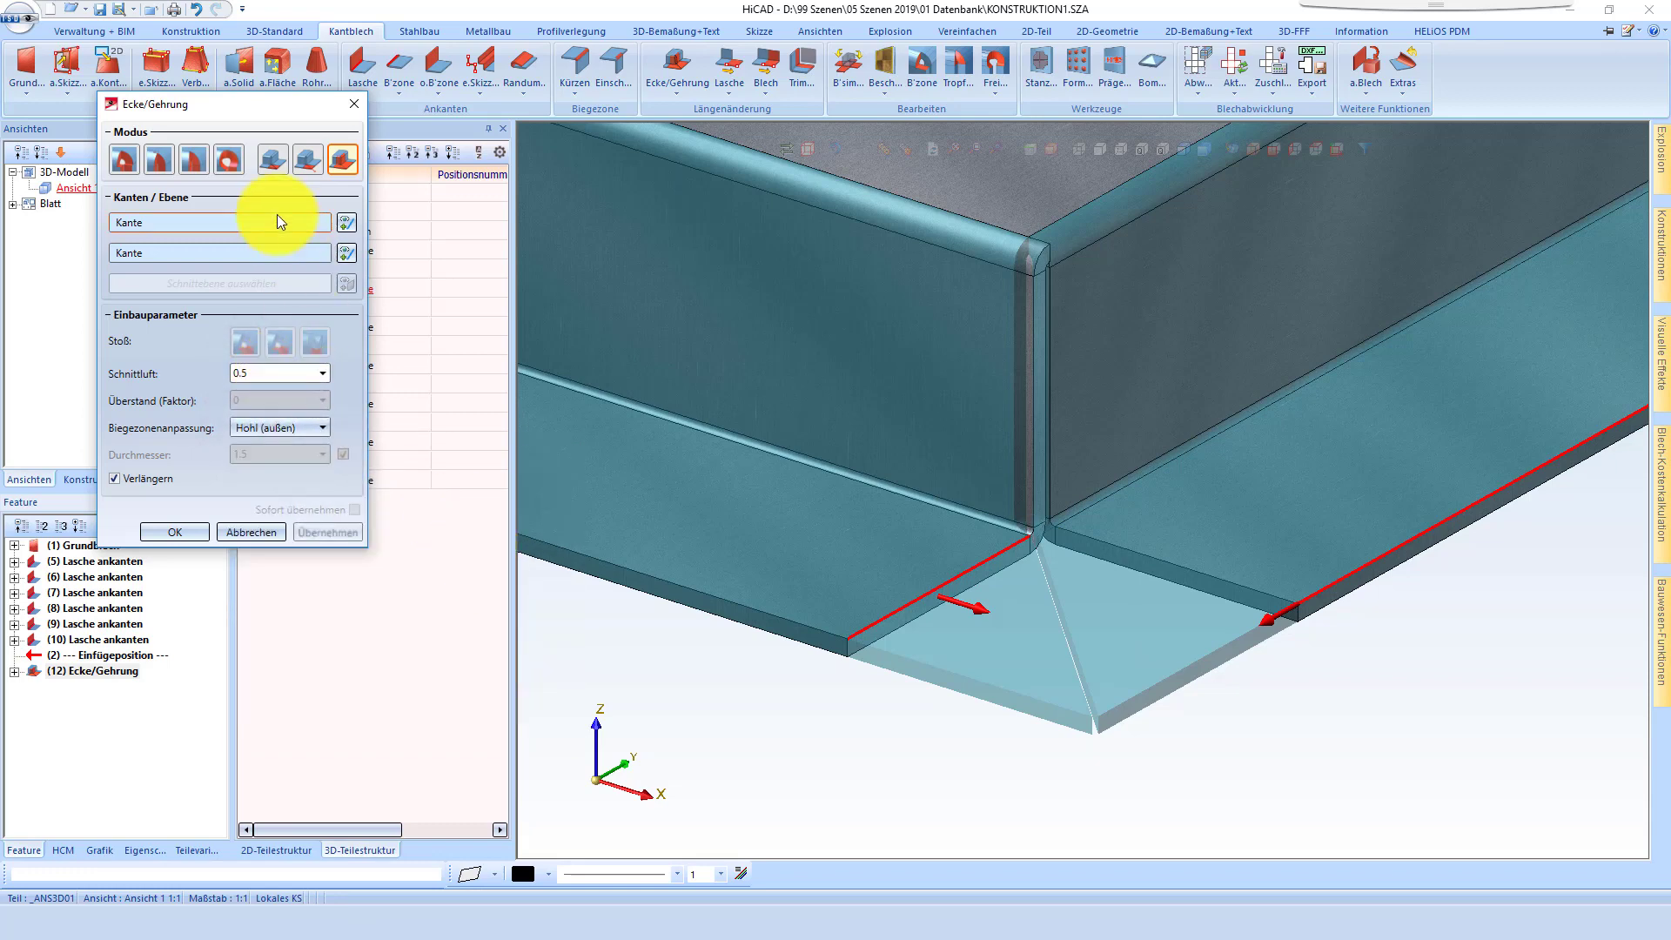
{"action": "key", "text": "Return"}
Step: Orbit around the plate to inspect the reworked corner from several angles
{"action": "mouse_move", "coordinate": [1036, 623]}
{"action": "middle_mouse_down"}
{"action": "mouse_move", "coordinate": [1120, 586]}
{"action": "mouse_move", "coordinate": [1093, 586]}
{"action": "mouse_move", "coordinate": [1275, 612]}
{"action": "middle_mouse_up"}
{"action": "middle_click_drag", "start_coordinate": [1593, 441], "coordinate": [1645, 418]}
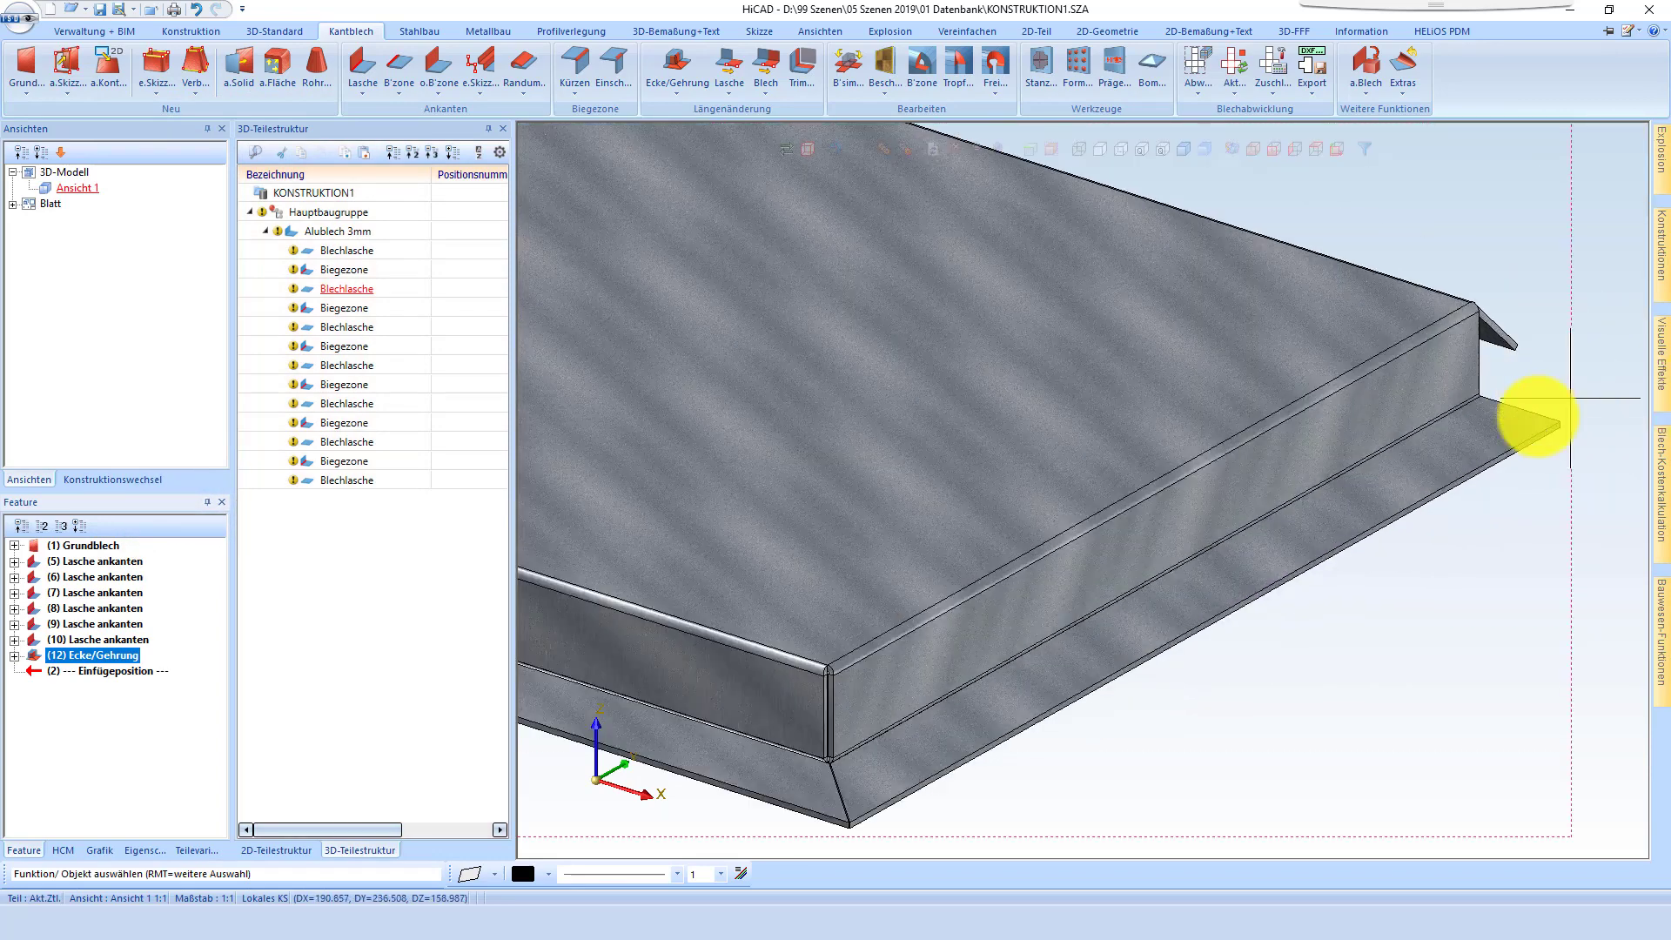
{"action": "scroll", "coordinate": [1479, 444], "scroll_direction": "up", "scroll_amount": 3}
{"action": "middle_click_drag", "start_coordinate": [1401, 444], "coordinate": [1302, 447]}
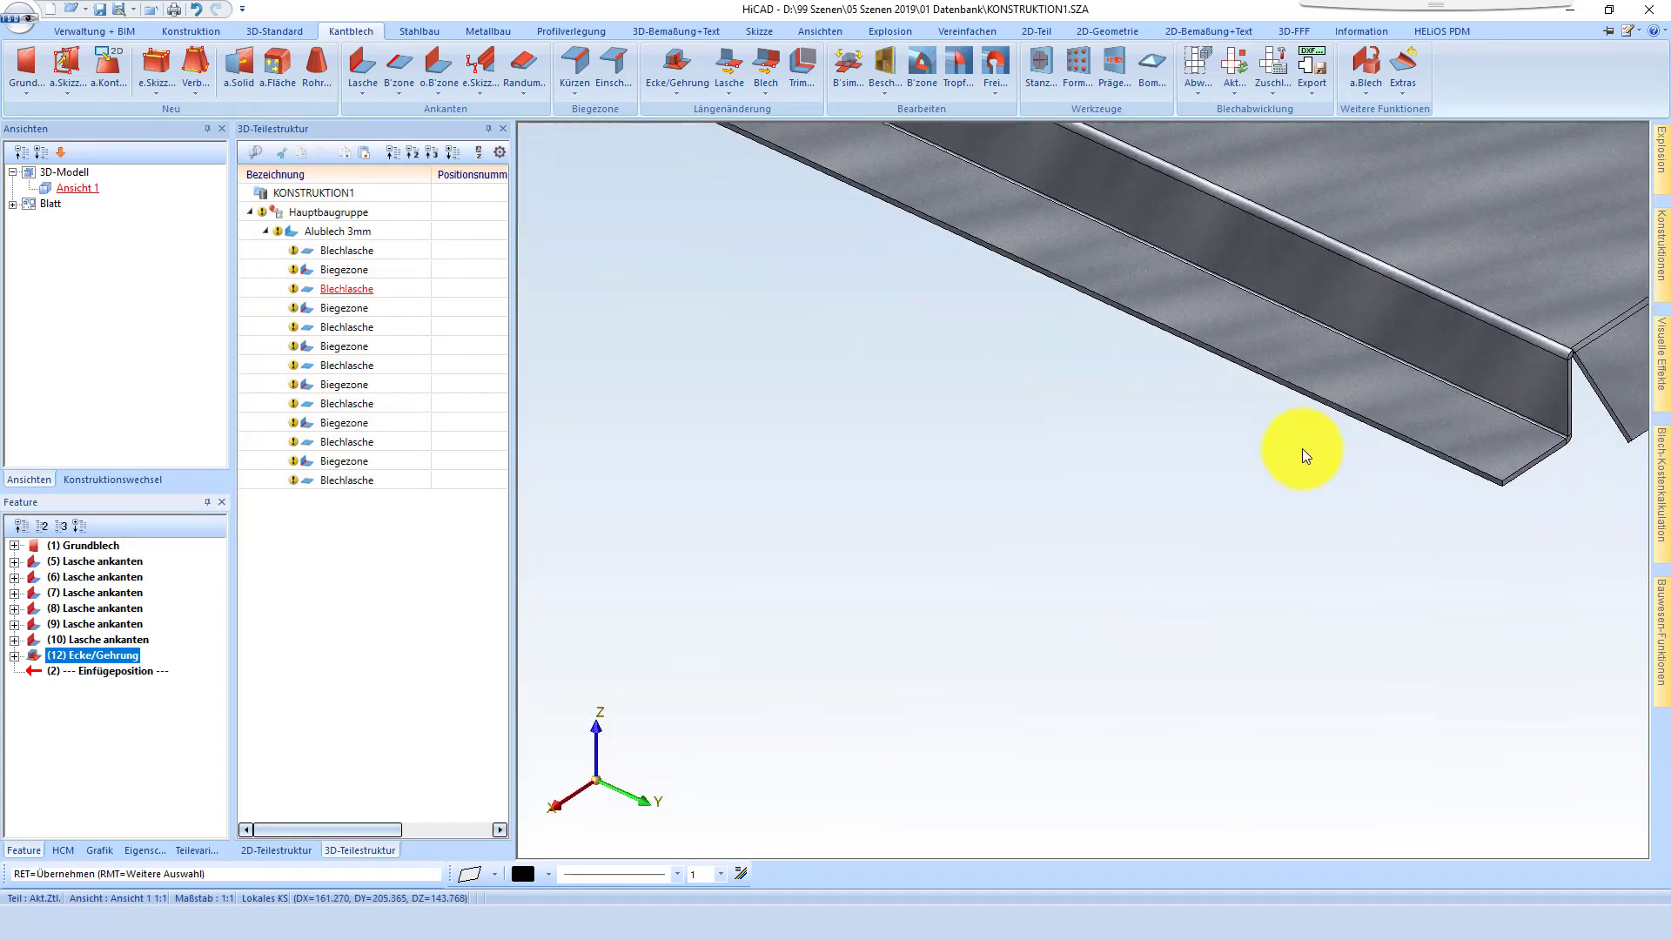
{"action": "scroll", "coordinate": [1129, 403], "scroll_direction": "down", "scroll_amount": 3}
{"action": "scroll", "coordinate": [1211, 321], "scroll_direction": "up", "scroll_amount": 5}
{"action": "mouse_move", "coordinate": [1279, 310]}
{"action": "middle_mouse_down"}
{"action": "mouse_move", "coordinate": [1122, 490]}
{"action": "mouse_move", "coordinate": [989, 455]}
{"action": "mouse_move", "coordinate": [1007, 422]}
{"action": "mouse_move", "coordinate": [803, 86]}
{"action": "middle_mouse_up"}
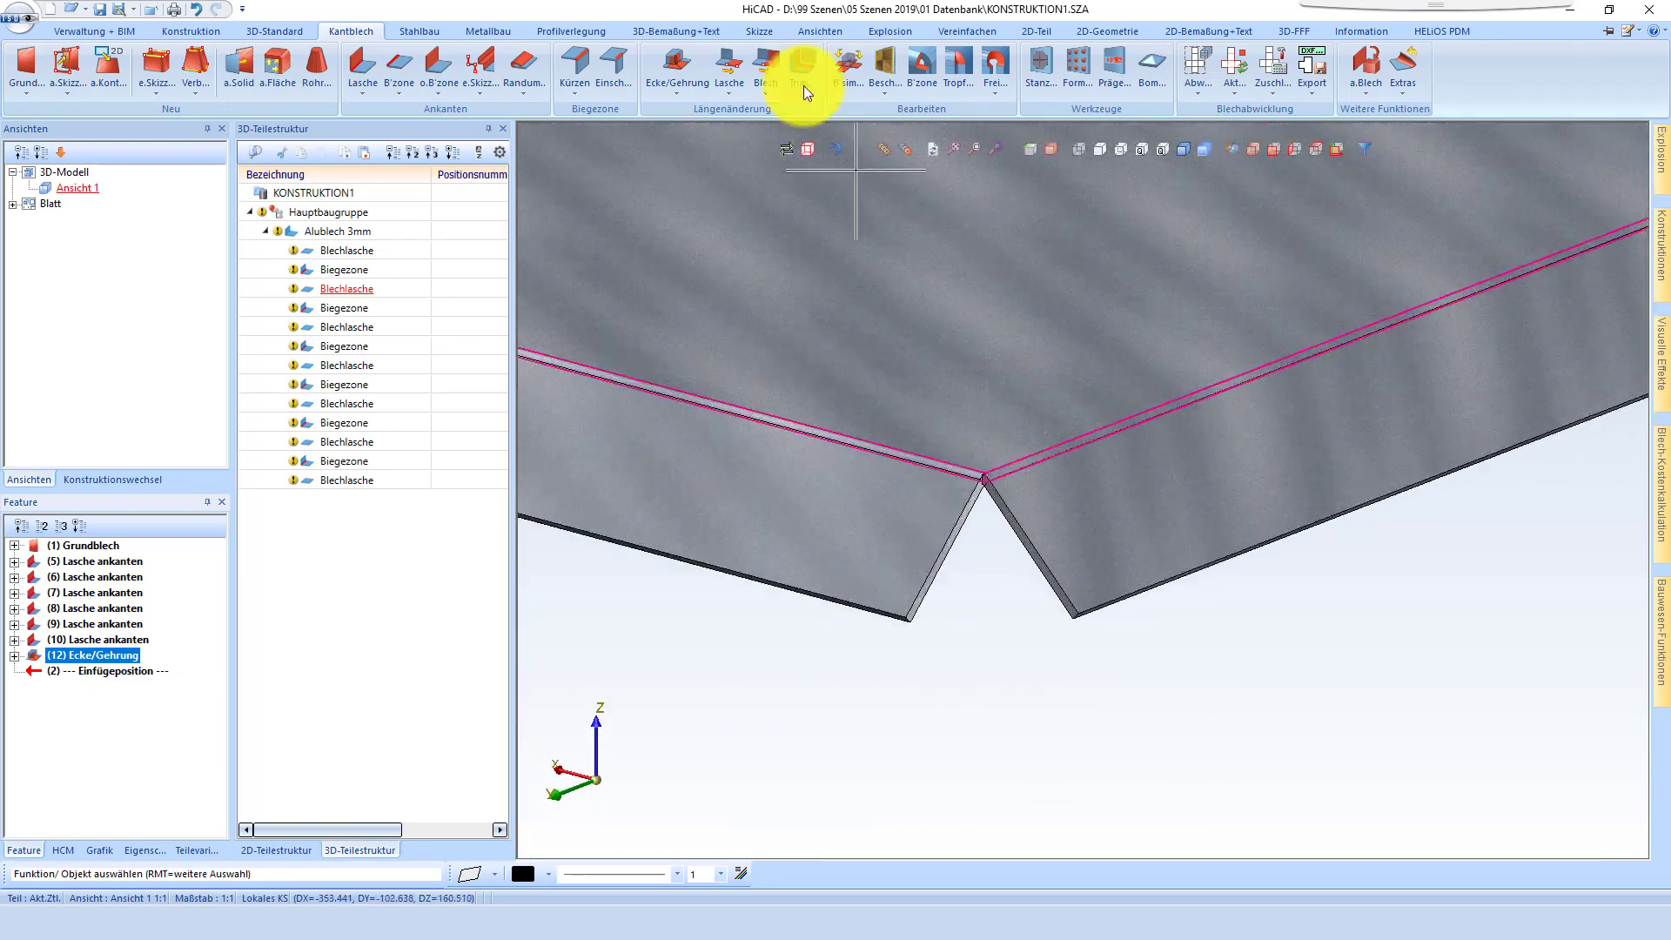
Step: Mitre the corner where the two angled flanges meet, picking an edge on each
{"action": "left_click", "coordinate": [670, 66]}
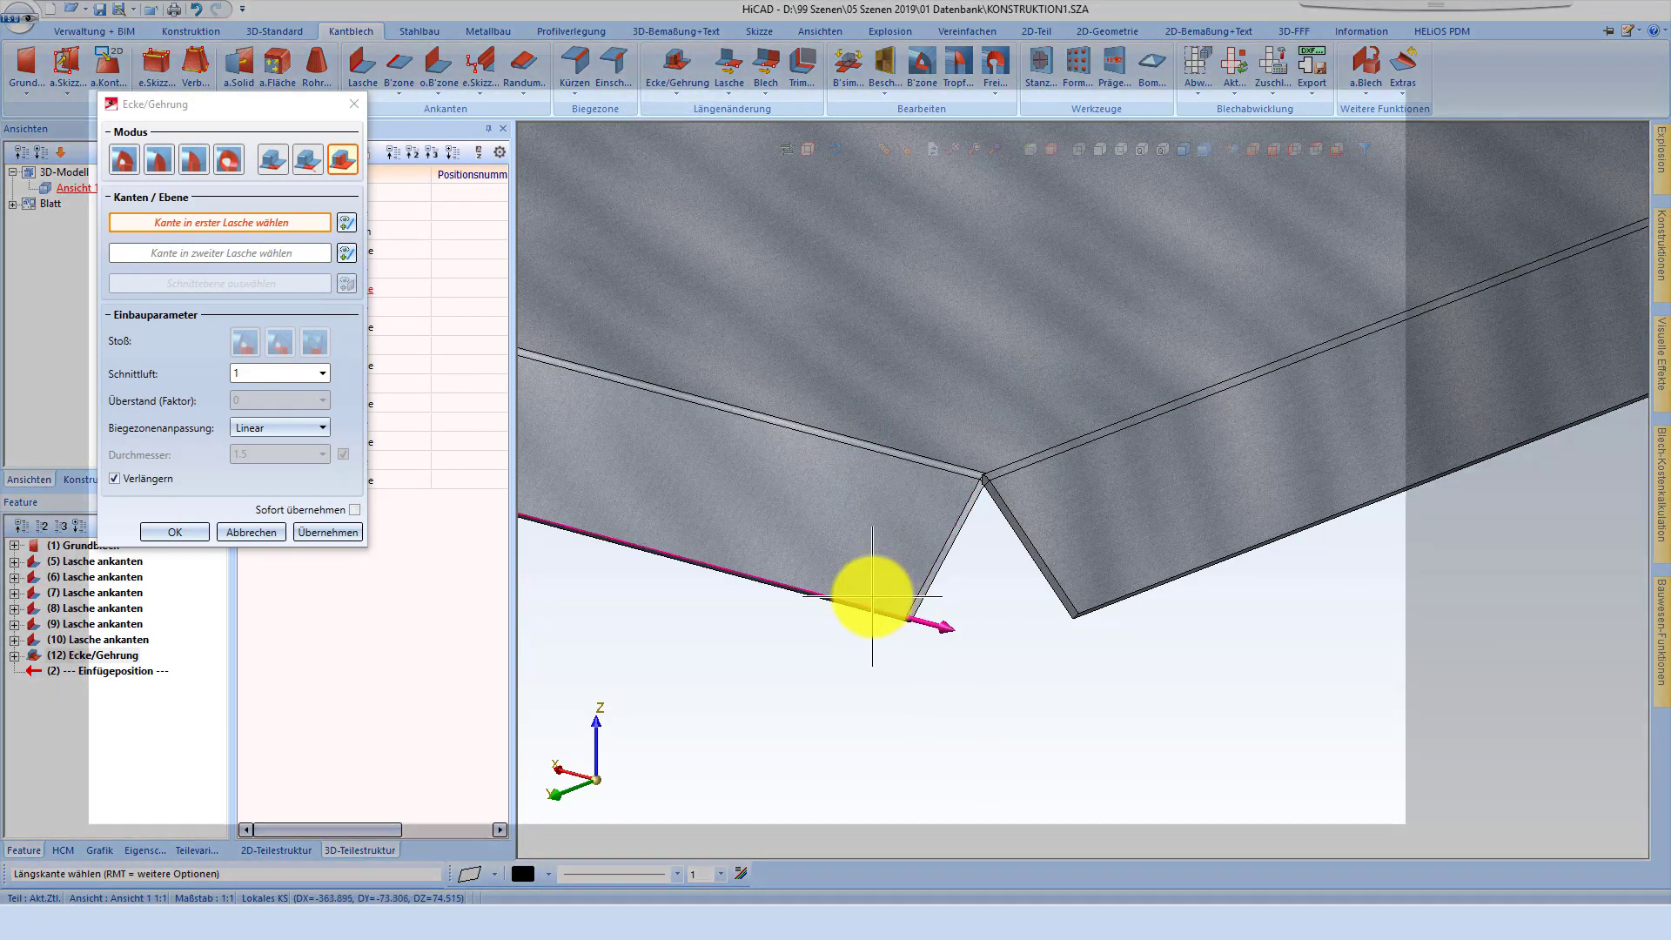
{"action": "left_click", "coordinate": [871, 597]}
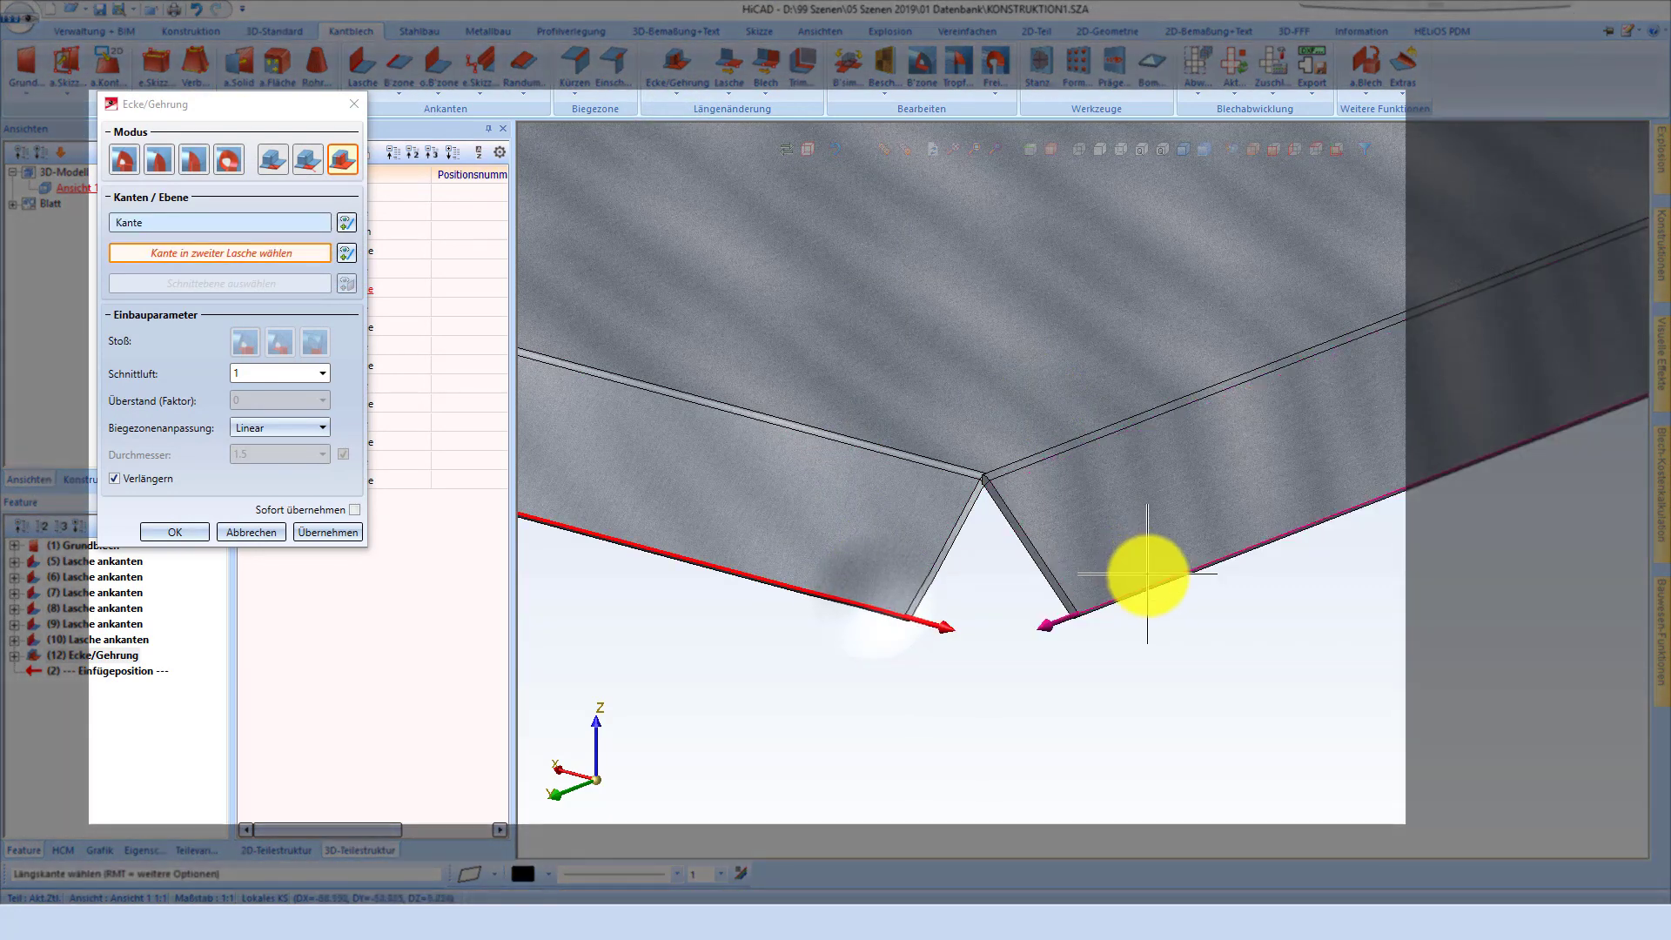
{"action": "left_click", "coordinate": [1068, 548]}
{"action": "scroll", "coordinate": [1068, 548], "scroll_direction": "up", "scroll_amount": 5}
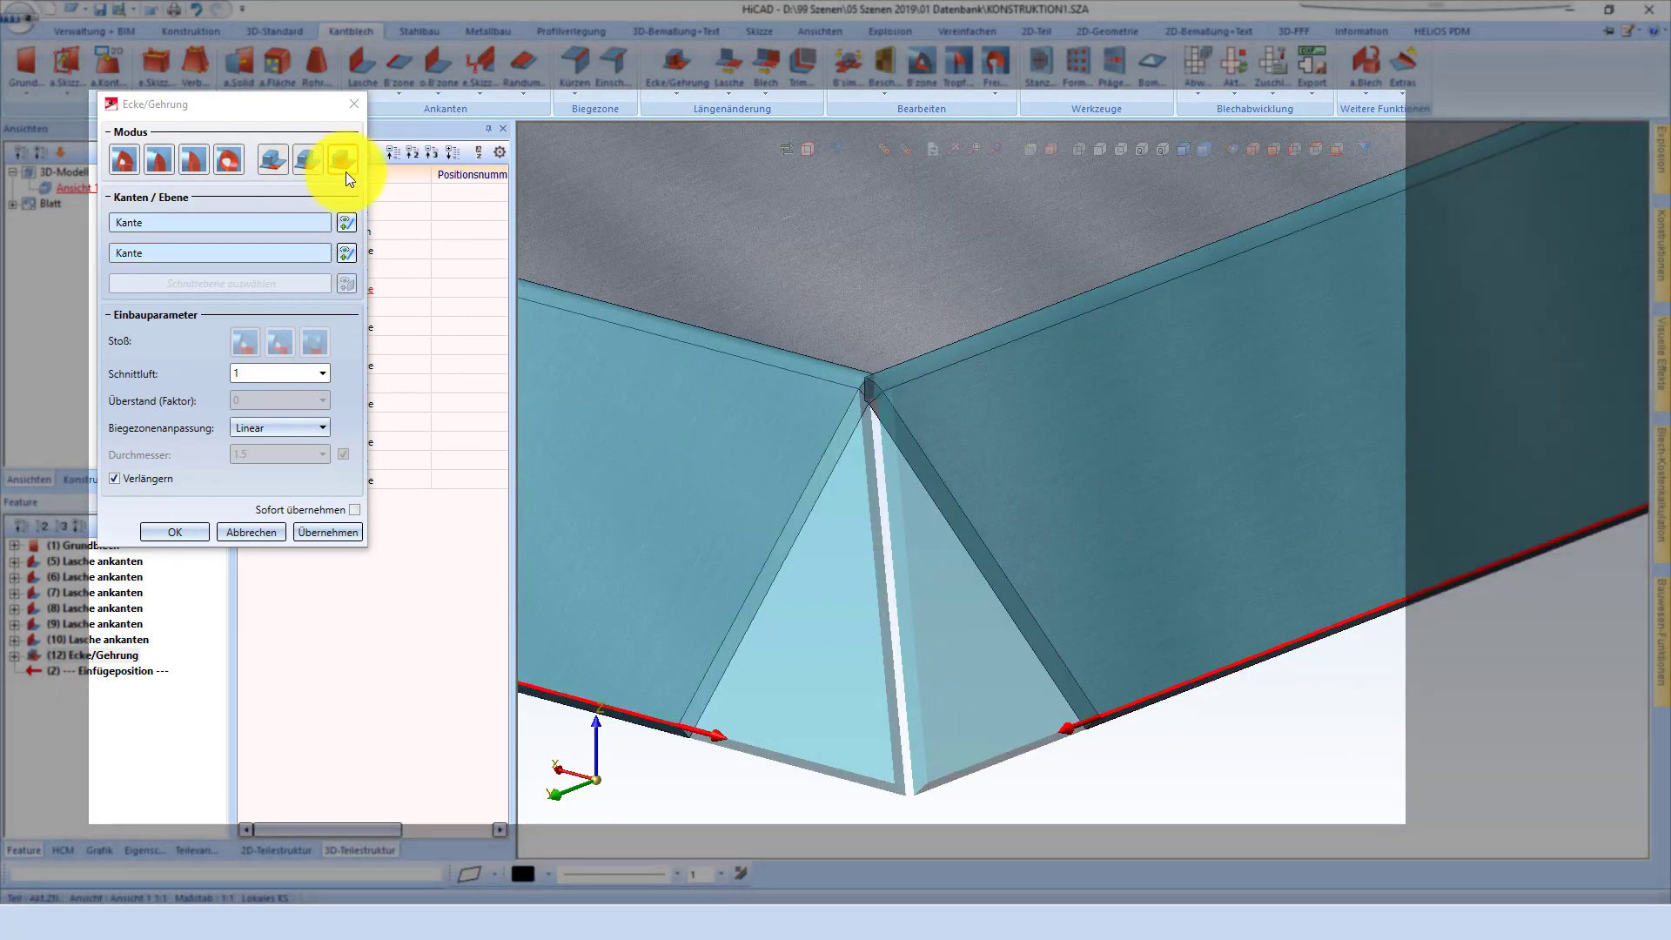
{"action": "left_click", "coordinate": [179, 533]}
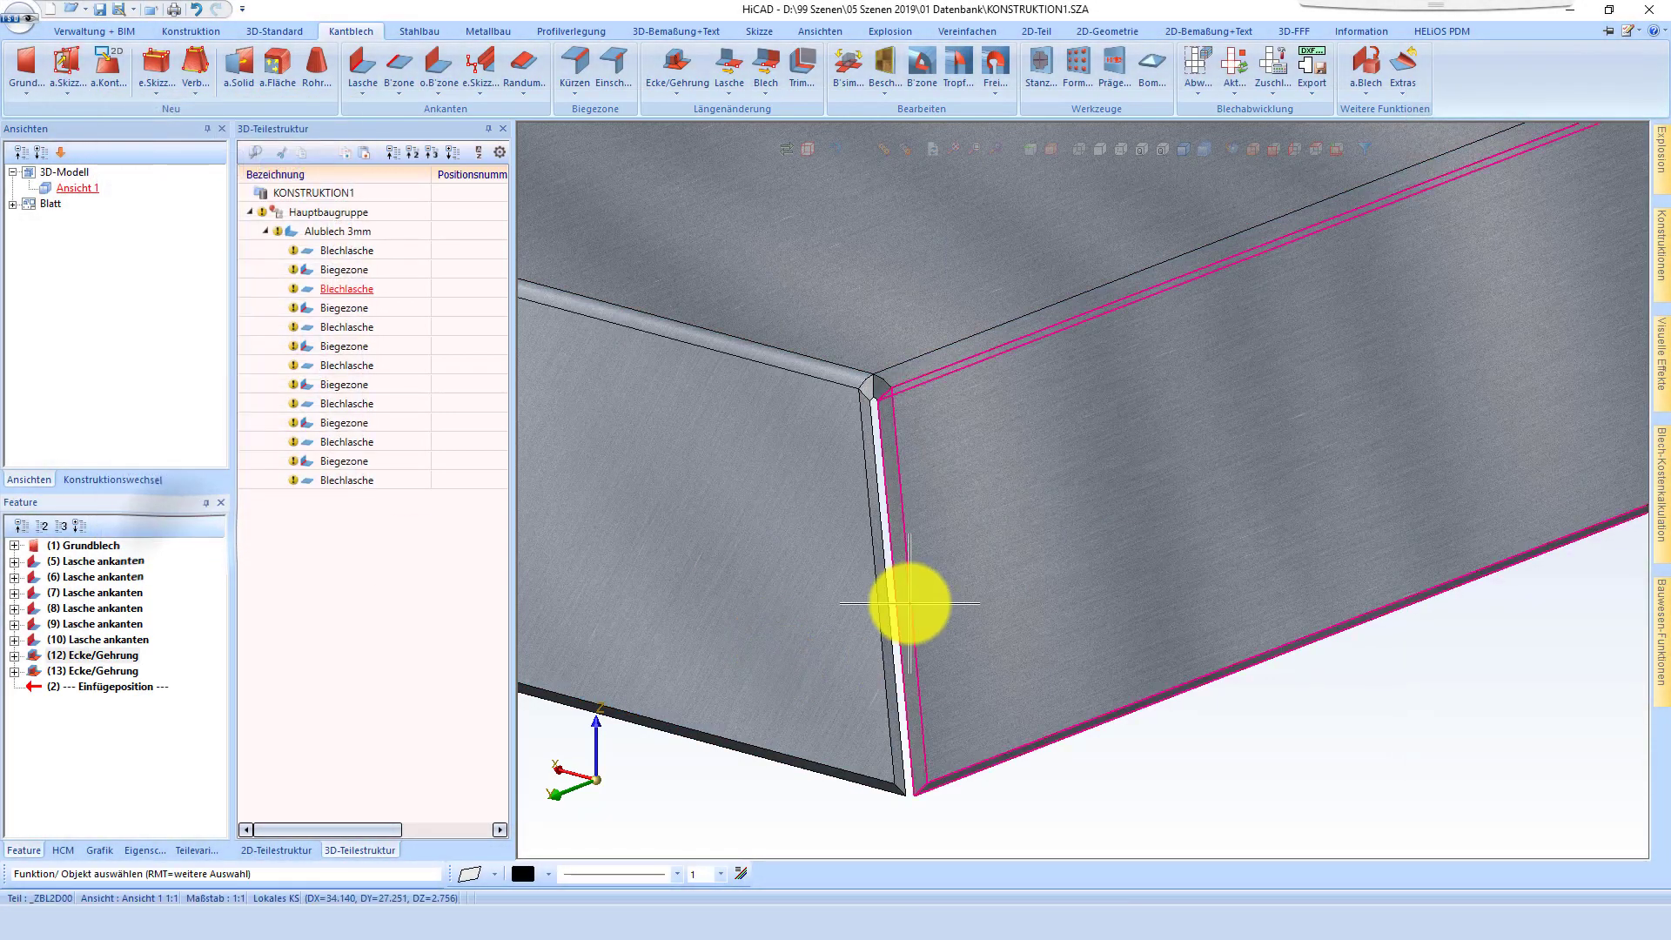
Step: Orbit the model round to view the inner bent corner
{"action": "scroll", "coordinate": [909, 604], "scroll_direction": "down", "scroll_amount": 5}
{"action": "middle_click_drag", "start_coordinate": [731, 601], "coordinate": [1187, 436]}
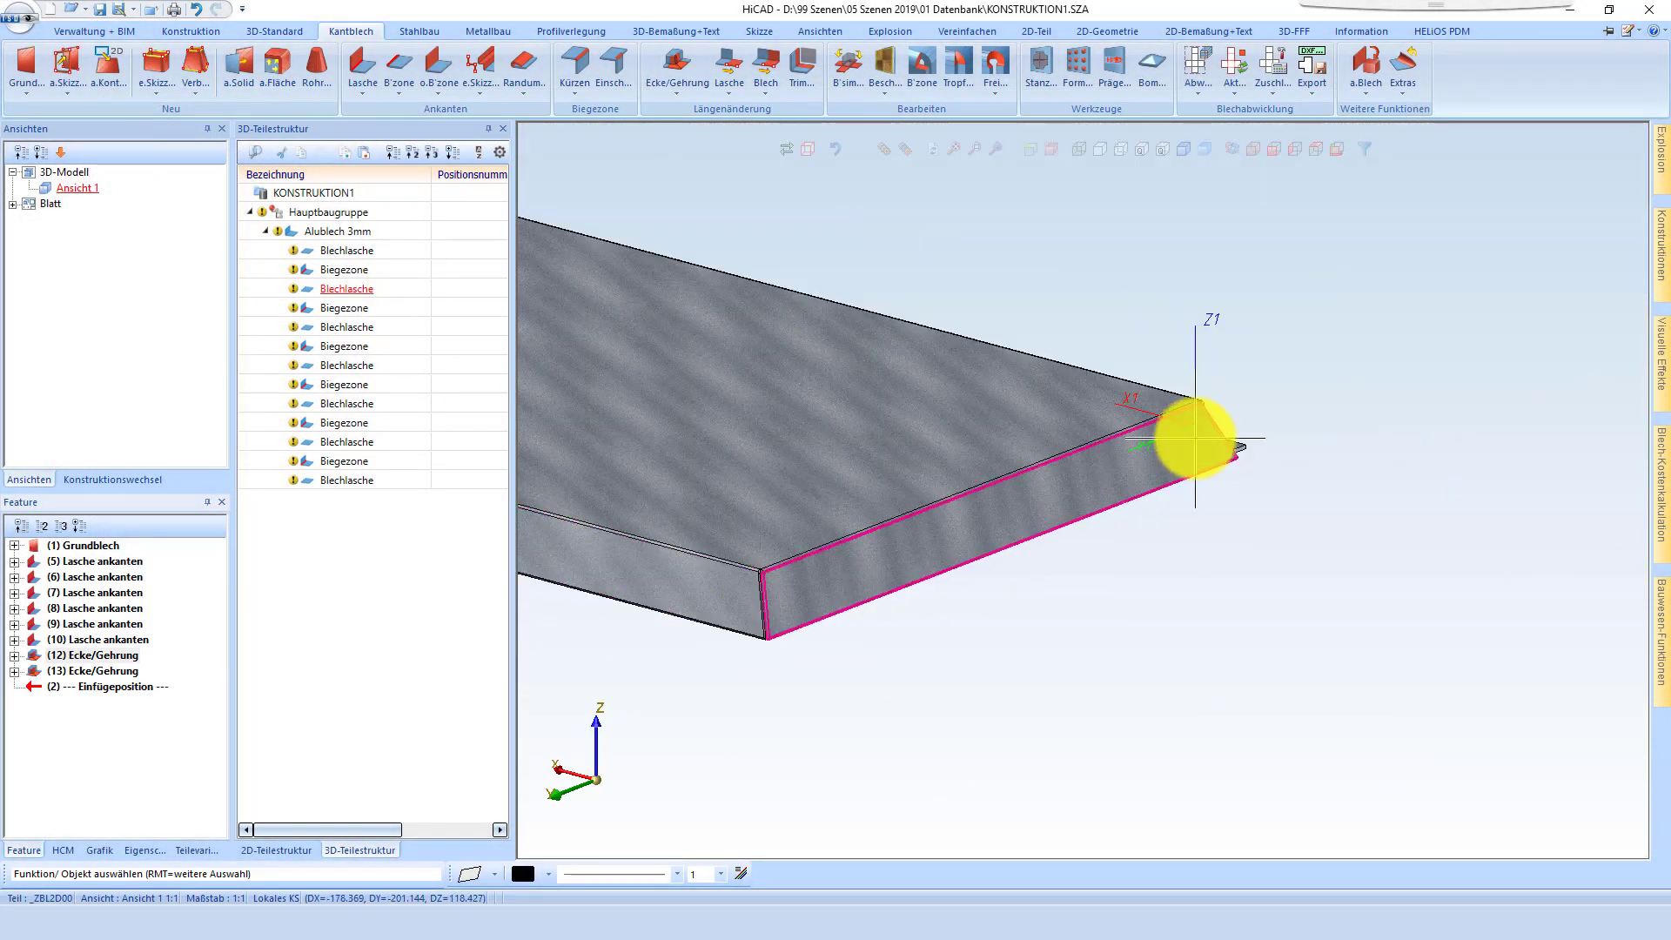
{"action": "scroll", "coordinate": [1136, 485], "scroll_direction": "up", "scroll_amount": 3}
{"action": "middle_click_drag", "start_coordinate": [1135, 490], "coordinate": [914, 478]}
{"action": "scroll", "coordinate": [1018, 475], "scroll_direction": "up", "scroll_amount": 3}
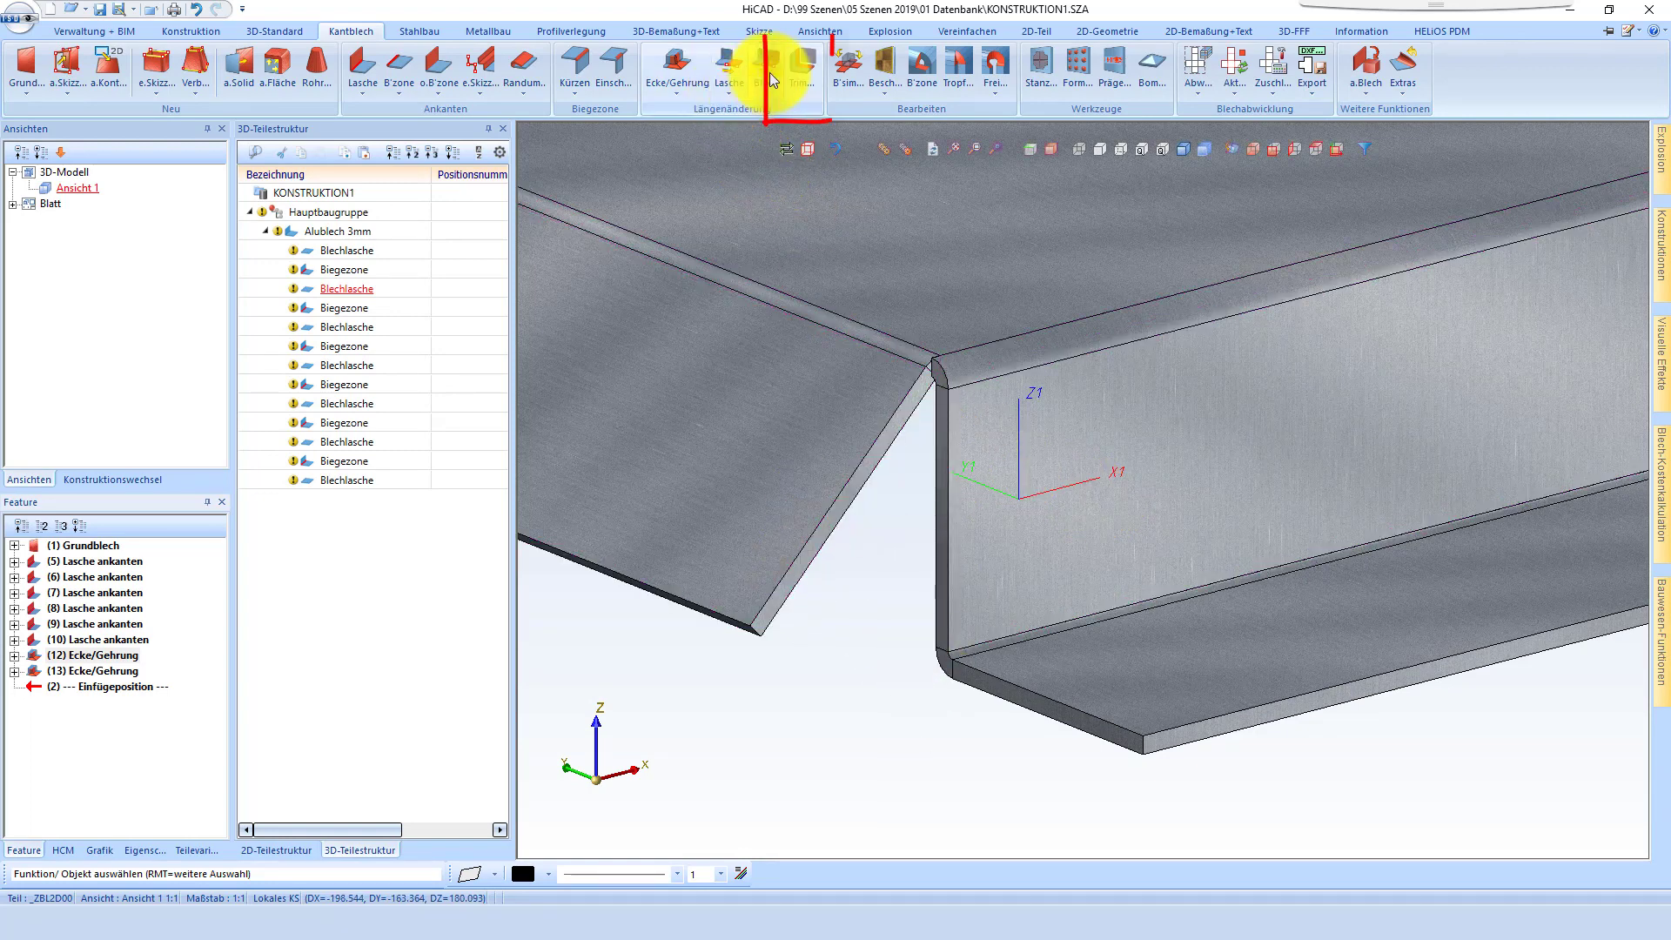
Step: Trim the corner flange to the neighbouring flange's plane with Tropfkante and a gap of 1
{"action": "left_click", "coordinate": [812, 57]}
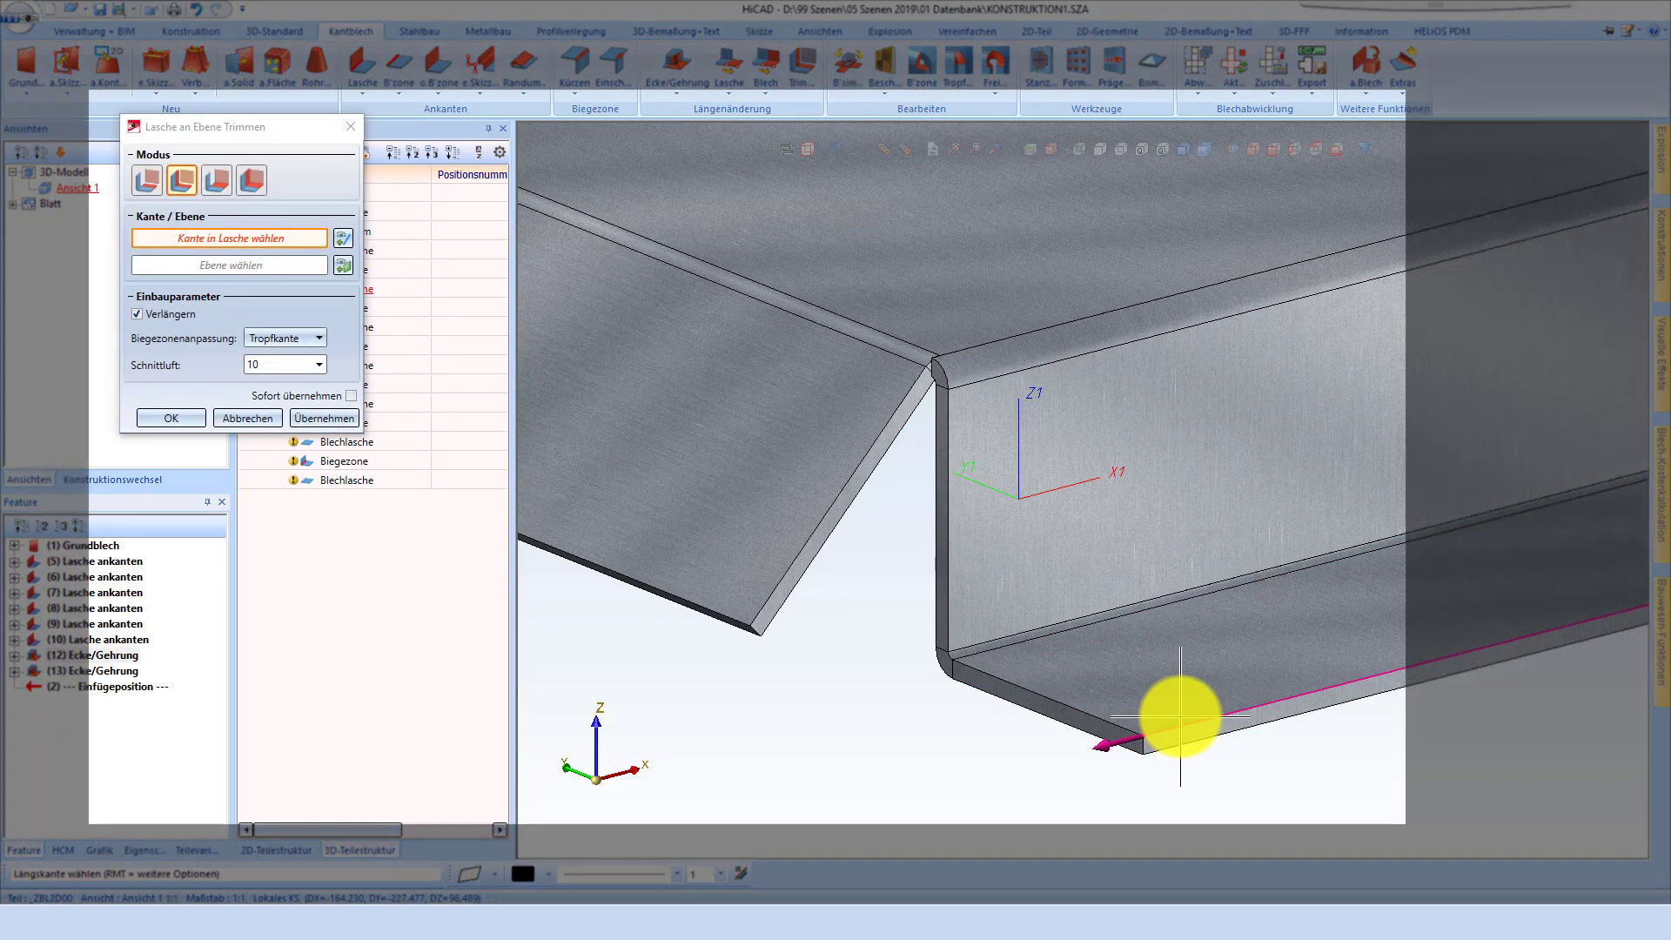
{"action": "left_click", "coordinate": [1181, 716]}
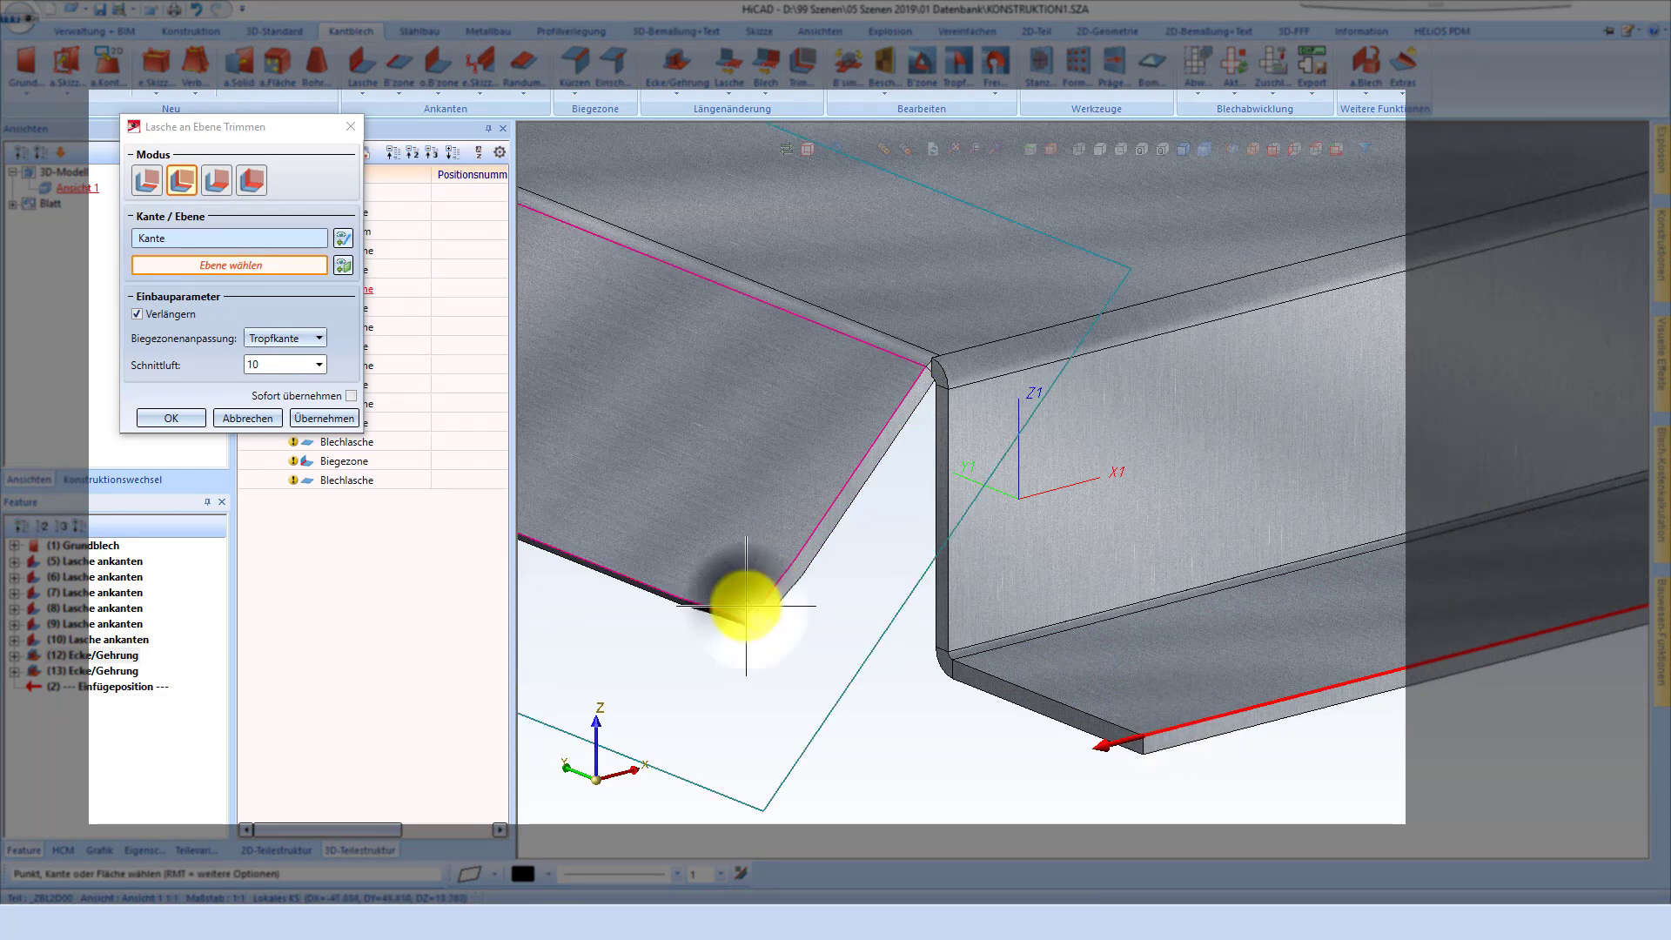
{"action": "left_click", "coordinate": [746, 606]}
{"action": "mouse_move", "coordinate": [1015, 519]}
{"action": "middle_mouse_down"}
{"action": "mouse_move", "coordinate": [1079, 479]}
{"action": "mouse_move", "coordinate": [1072, 457]}
{"action": "mouse_move", "coordinate": [1036, 510]}
{"action": "middle_mouse_up"}
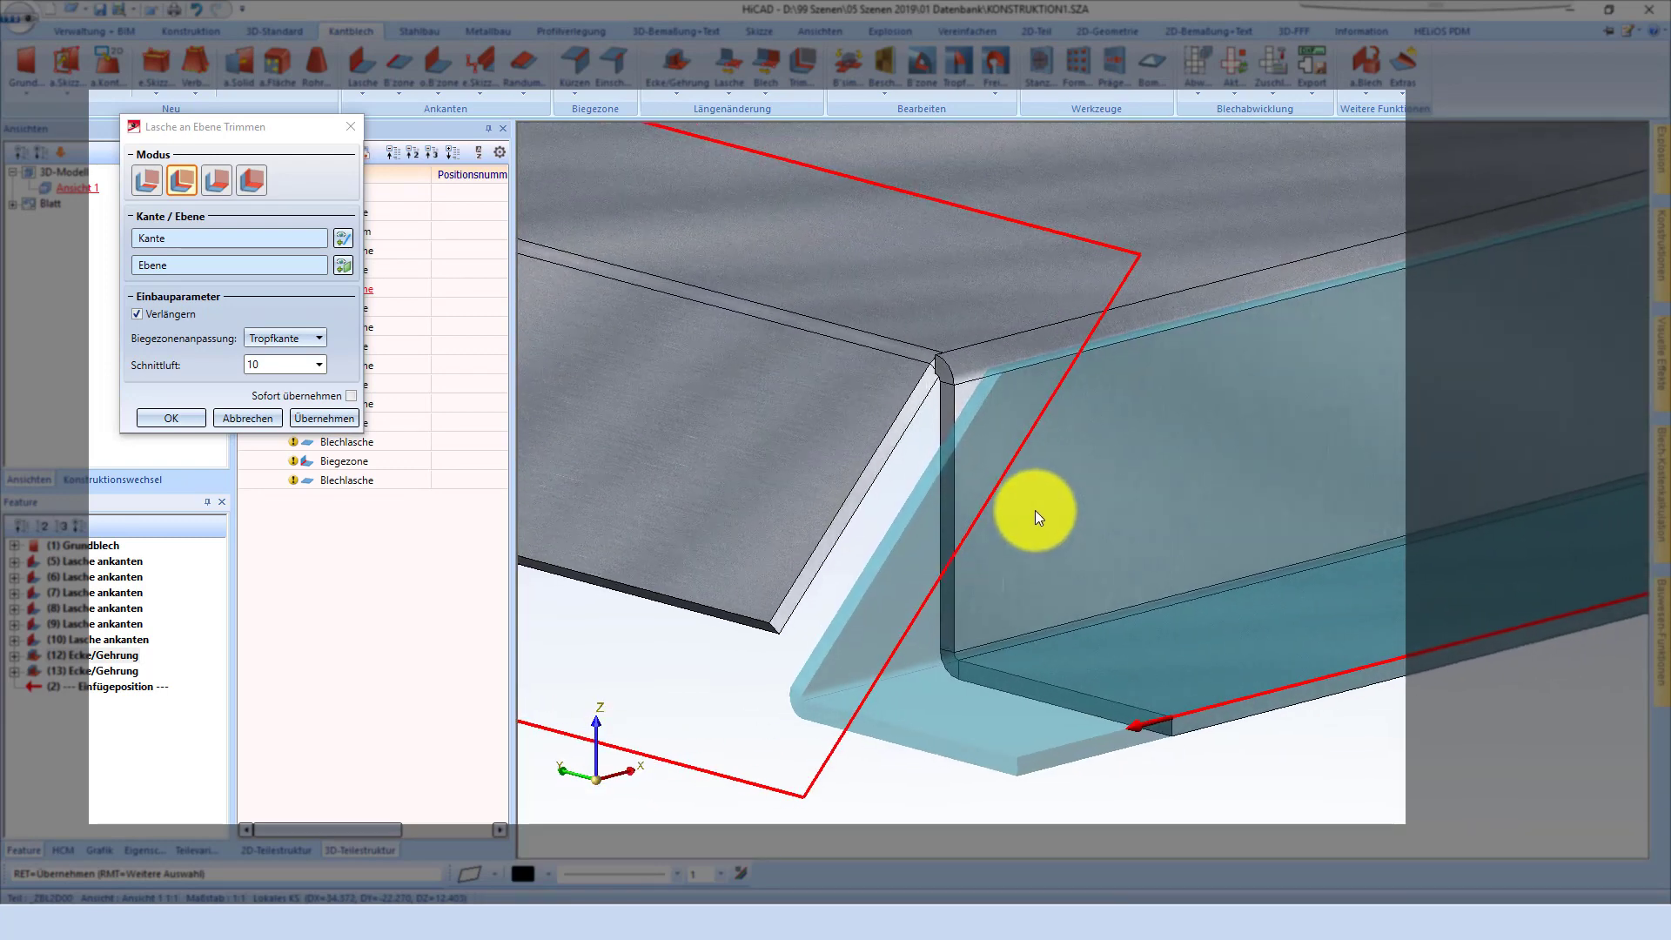
{"action": "left_click", "coordinate": [148, 183]}
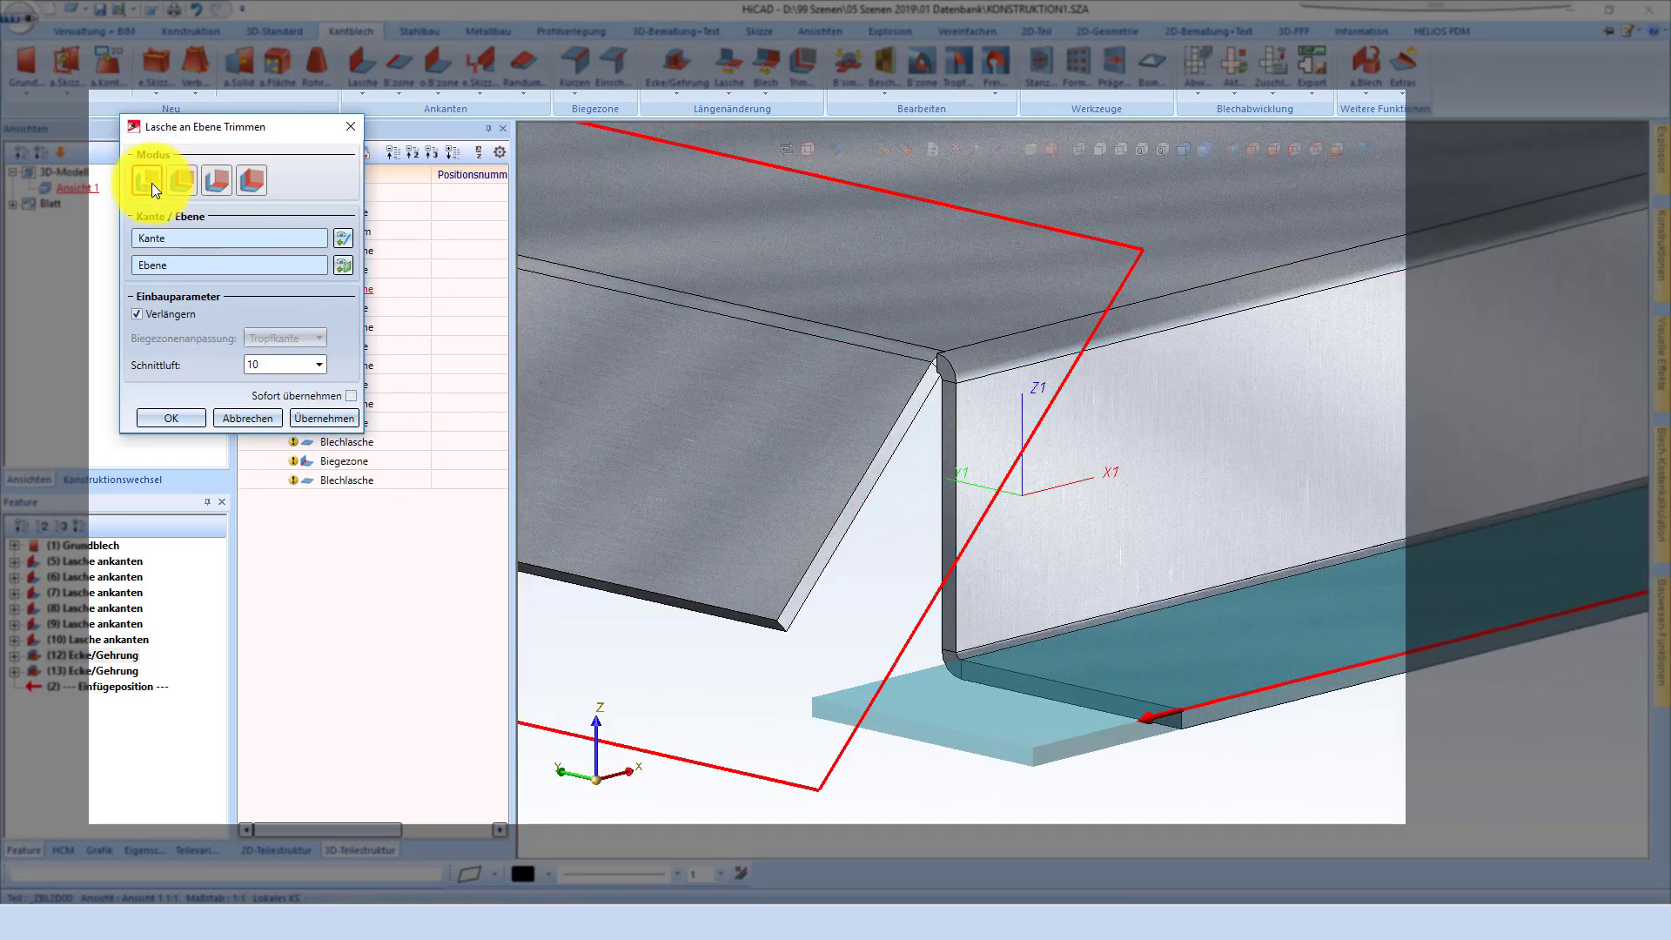
{"action": "left_click", "coordinate": [181, 180]}
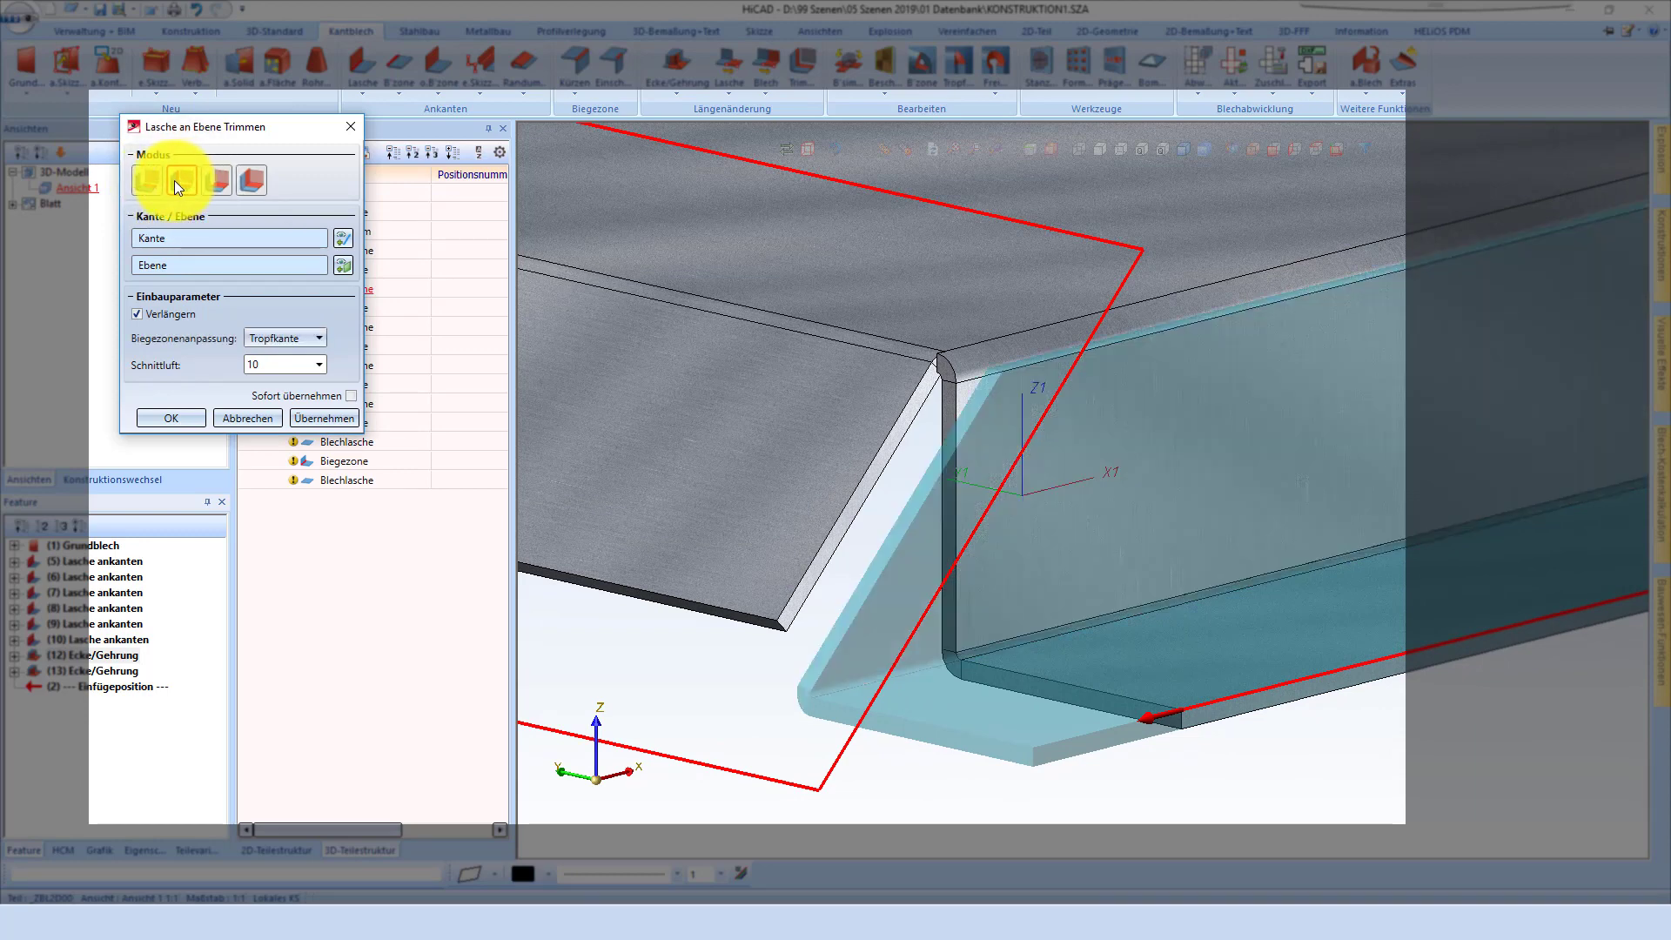
{"action": "left_click", "coordinate": [247, 184]}
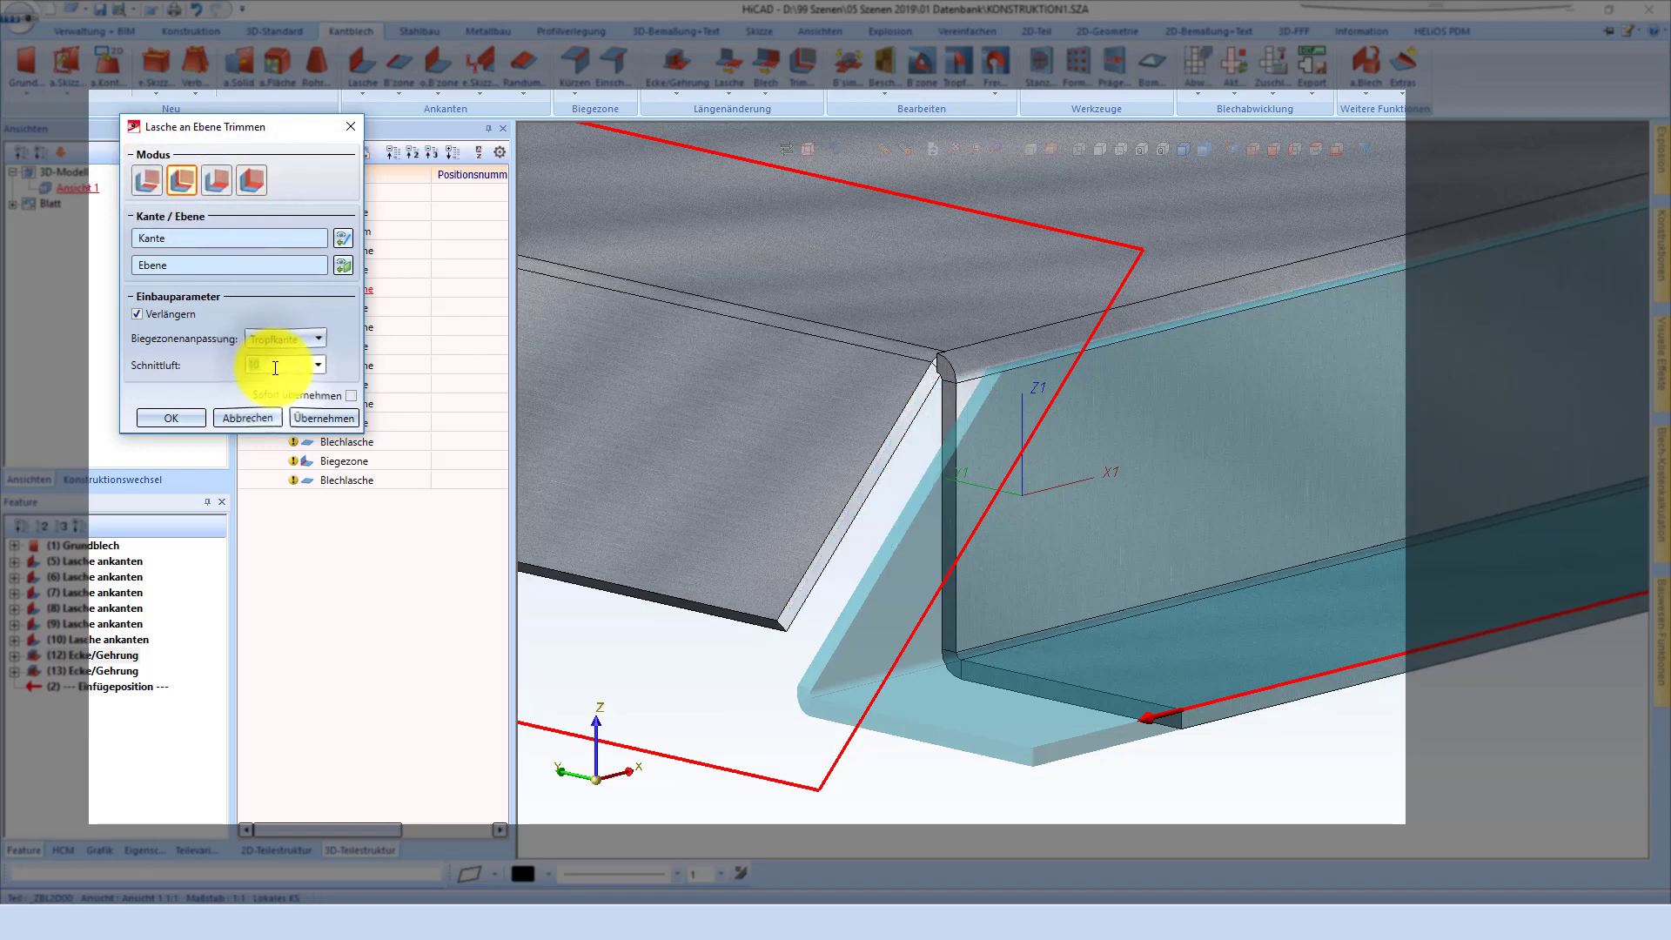
{"action": "left_click", "coordinate": [321, 418]}
{"action": "scroll", "coordinate": [943, 400], "scroll_direction": "up", "scroll_amount": 5}
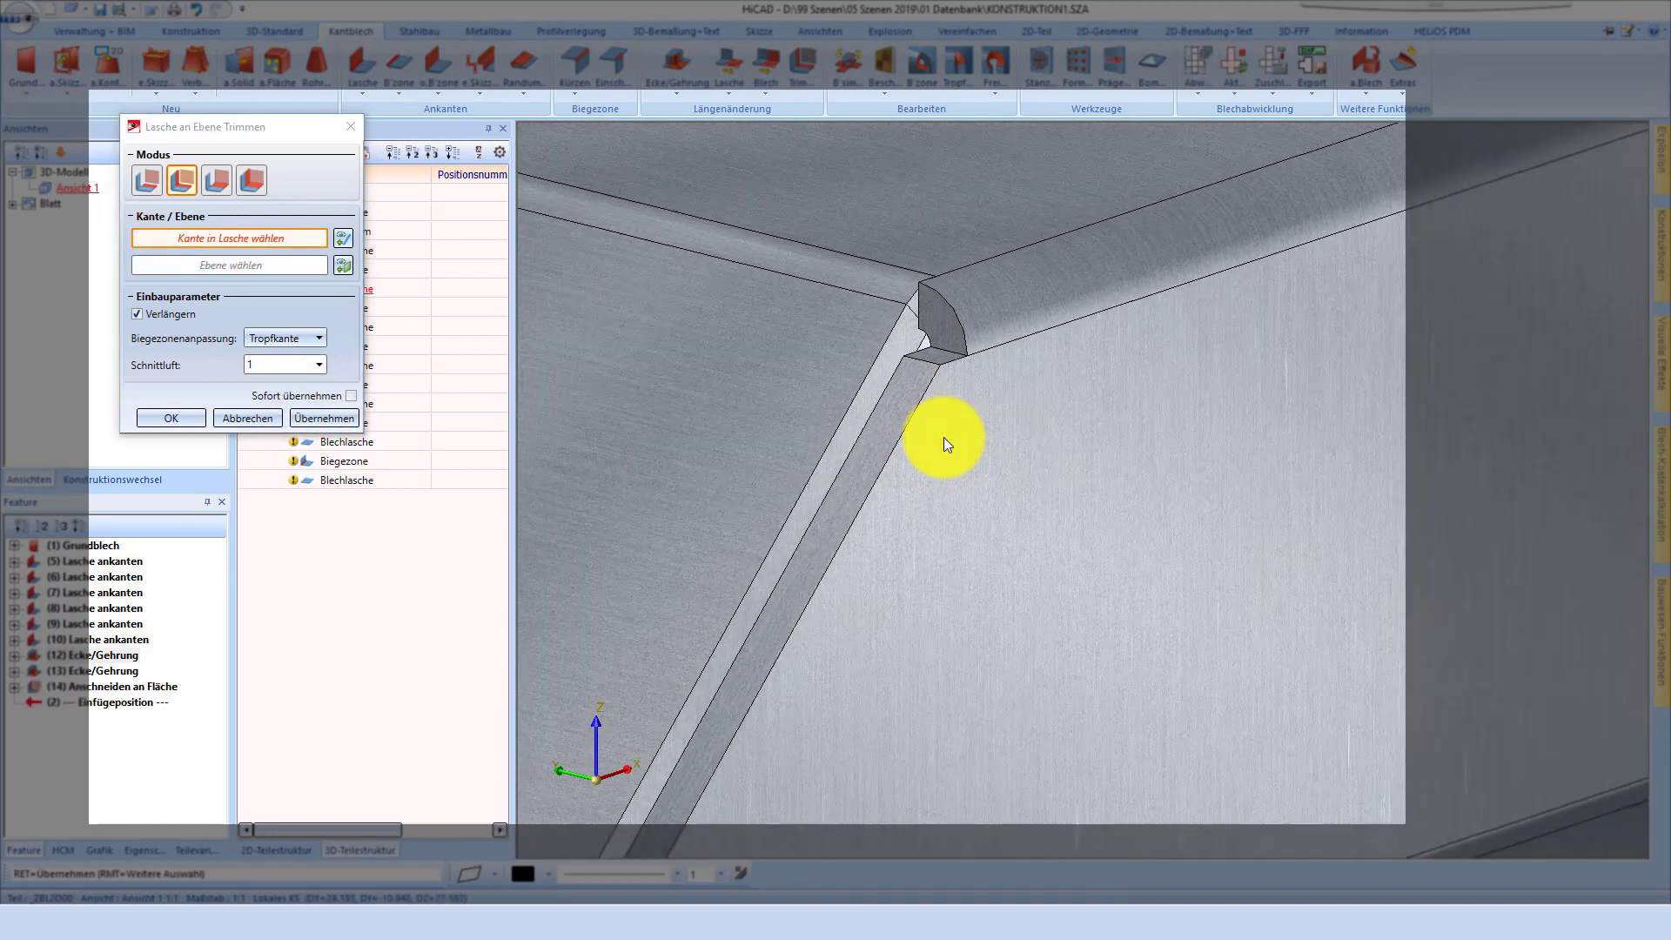
Step: Trim the other corner flange against its plane, then finish and return to isometric
{"action": "left_click", "coordinate": [944, 437]}
{"action": "scroll", "coordinate": [943, 437], "scroll_direction": "down", "scroll_amount": 3}
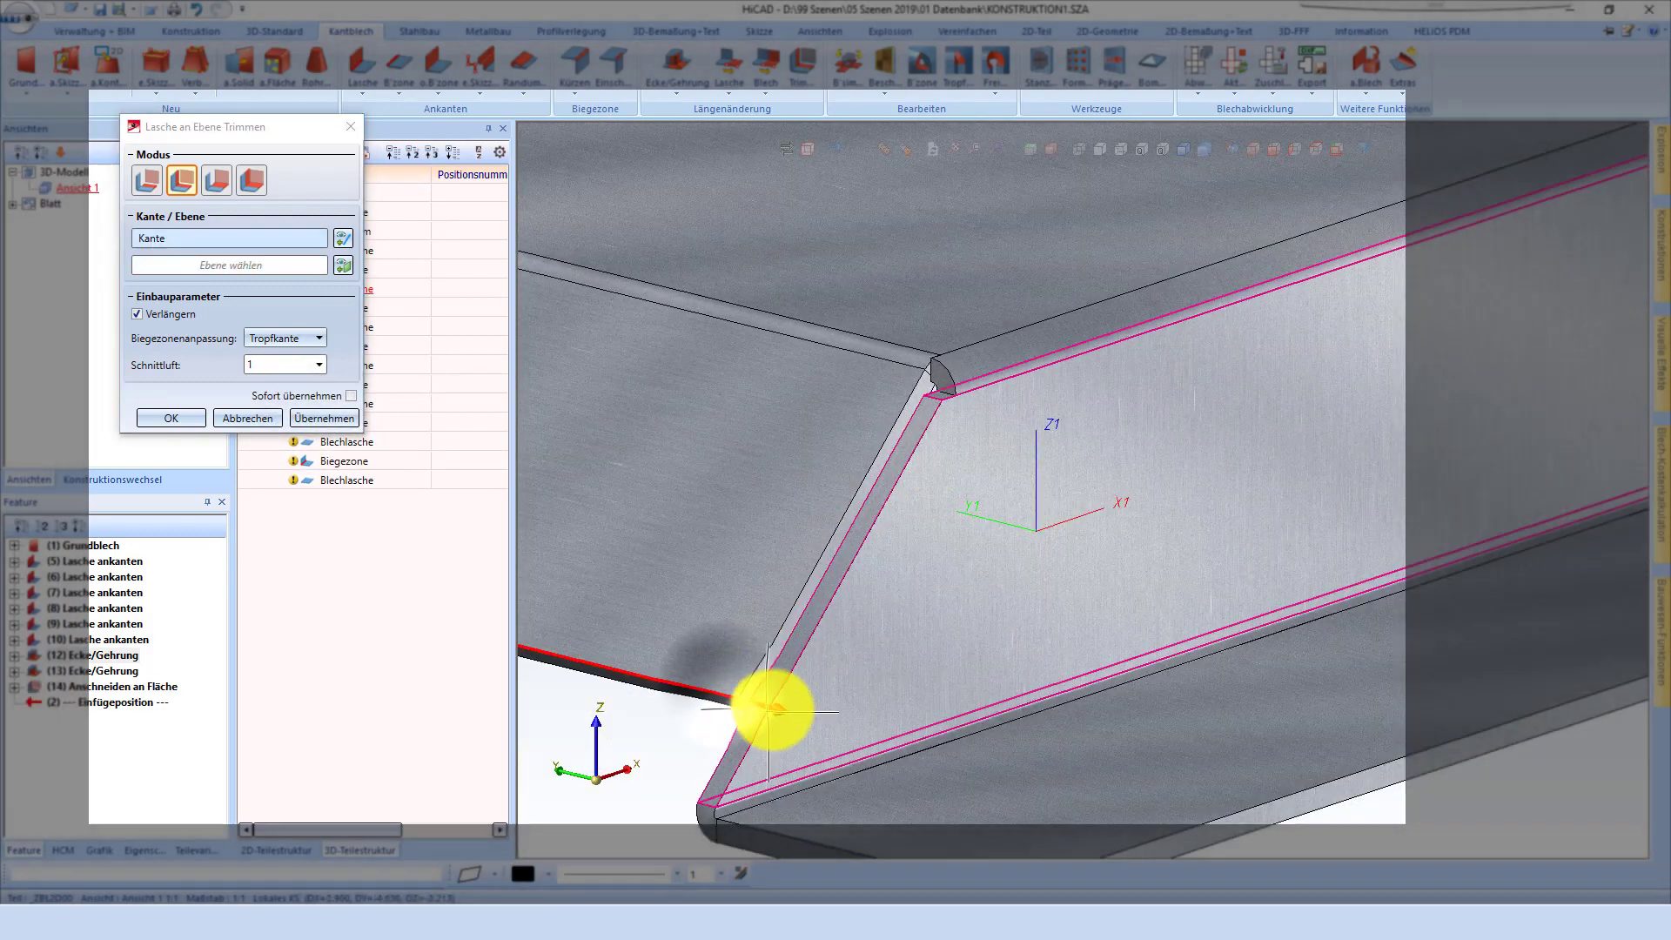
{"action": "middle_click_drag", "start_coordinate": [777, 701], "coordinate": [723, 755]}
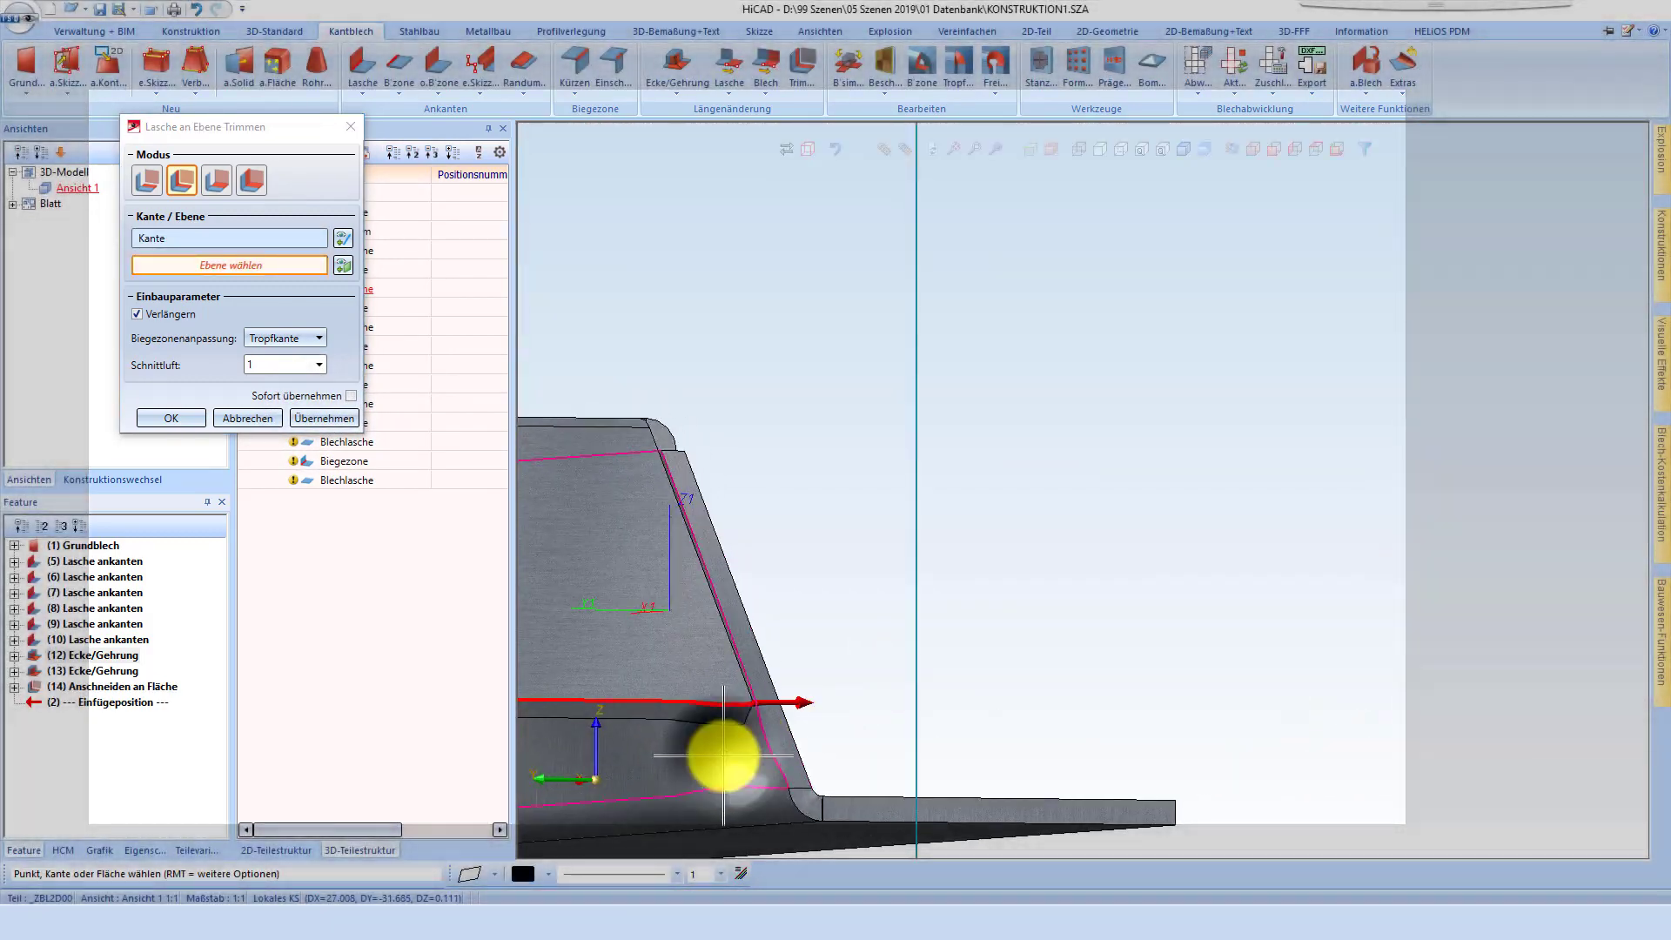
{"action": "left_click", "coordinate": [747, 694]}
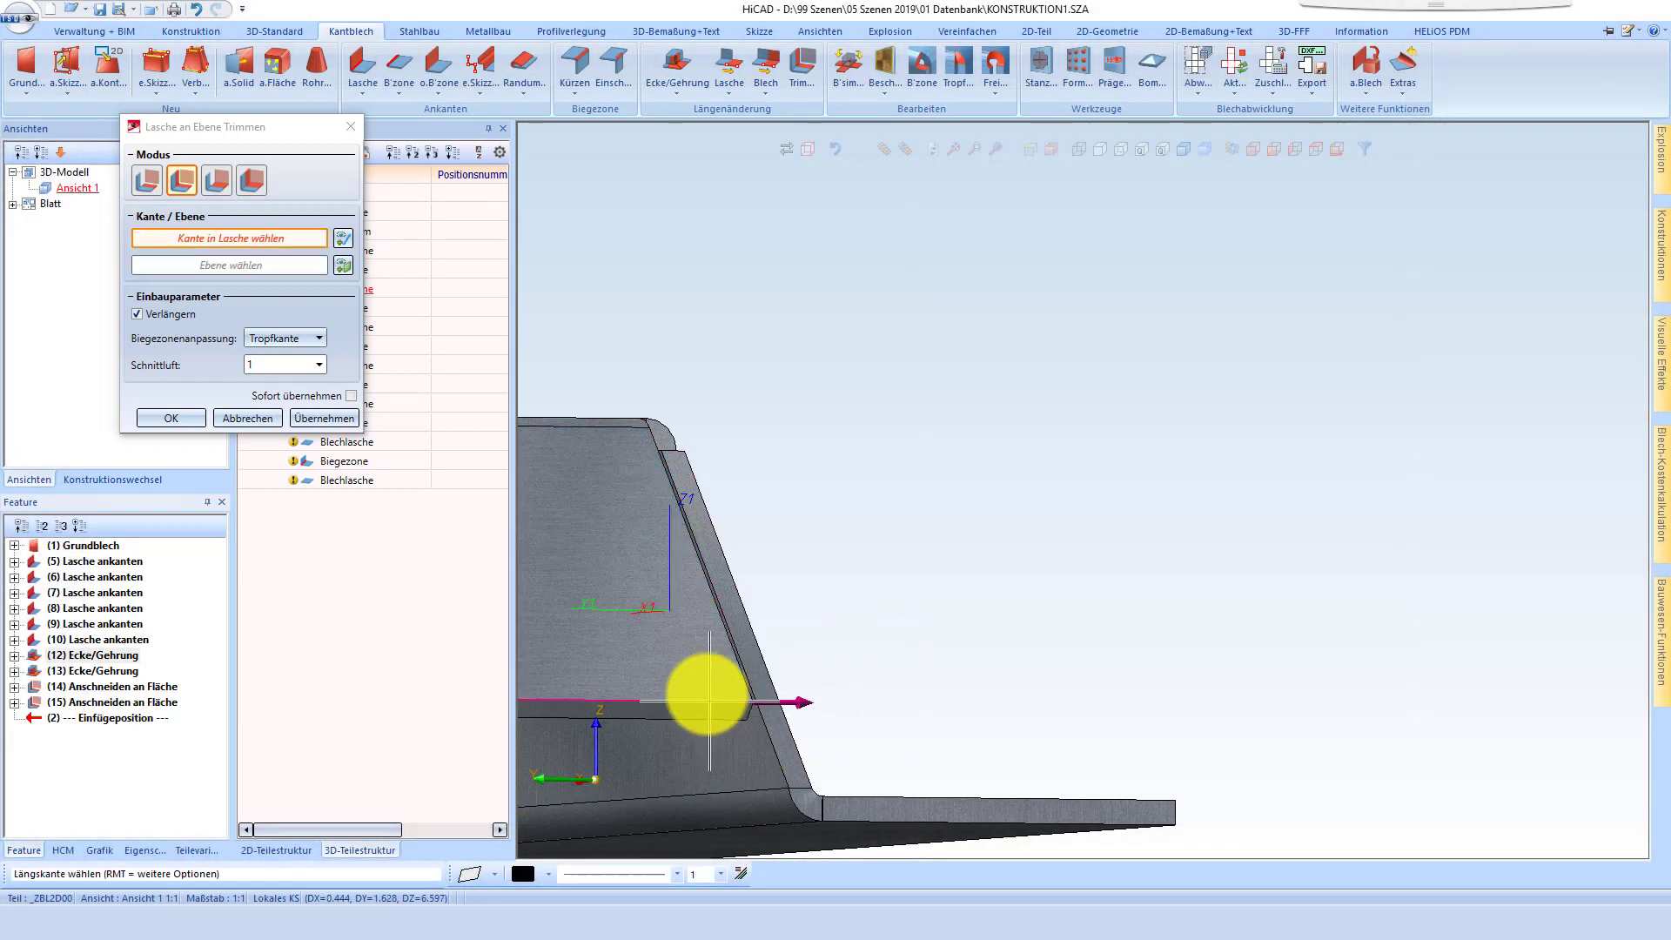
{"action": "key", "text": "Escape"}
{"action": "scroll", "coordinate": [731, 583], "scroll_direction": "down", "scroll_amount": 3}
{"action": "mouse_move", "coordinate": [721, 596]}
{"action": "middle_mouse_down"}
{"action": "mouse_move", "coordinate": [566, 619]}
{"action": "mouse_move", "coordinate": [747, 663]}
{"action": "mouse_move", "coordinate": [1350, 522]}
{"action": "mouse_move", "coordinate": [1220, 578]}
{"action": "mouse_move", "coordinate": [1242, 578]}
{"action": "mouse_move", "coordinate": [1429, 473]}
{"action": "middle_mouse_up"}
Step: Place the tray's Abwickeln (3D-Blech) flat pattern below the model with Biegelinien dimensions
{"action": "scroll", "coordinate": [1429, 473], "scroll_direction": "down", "scroll_amount": 3}
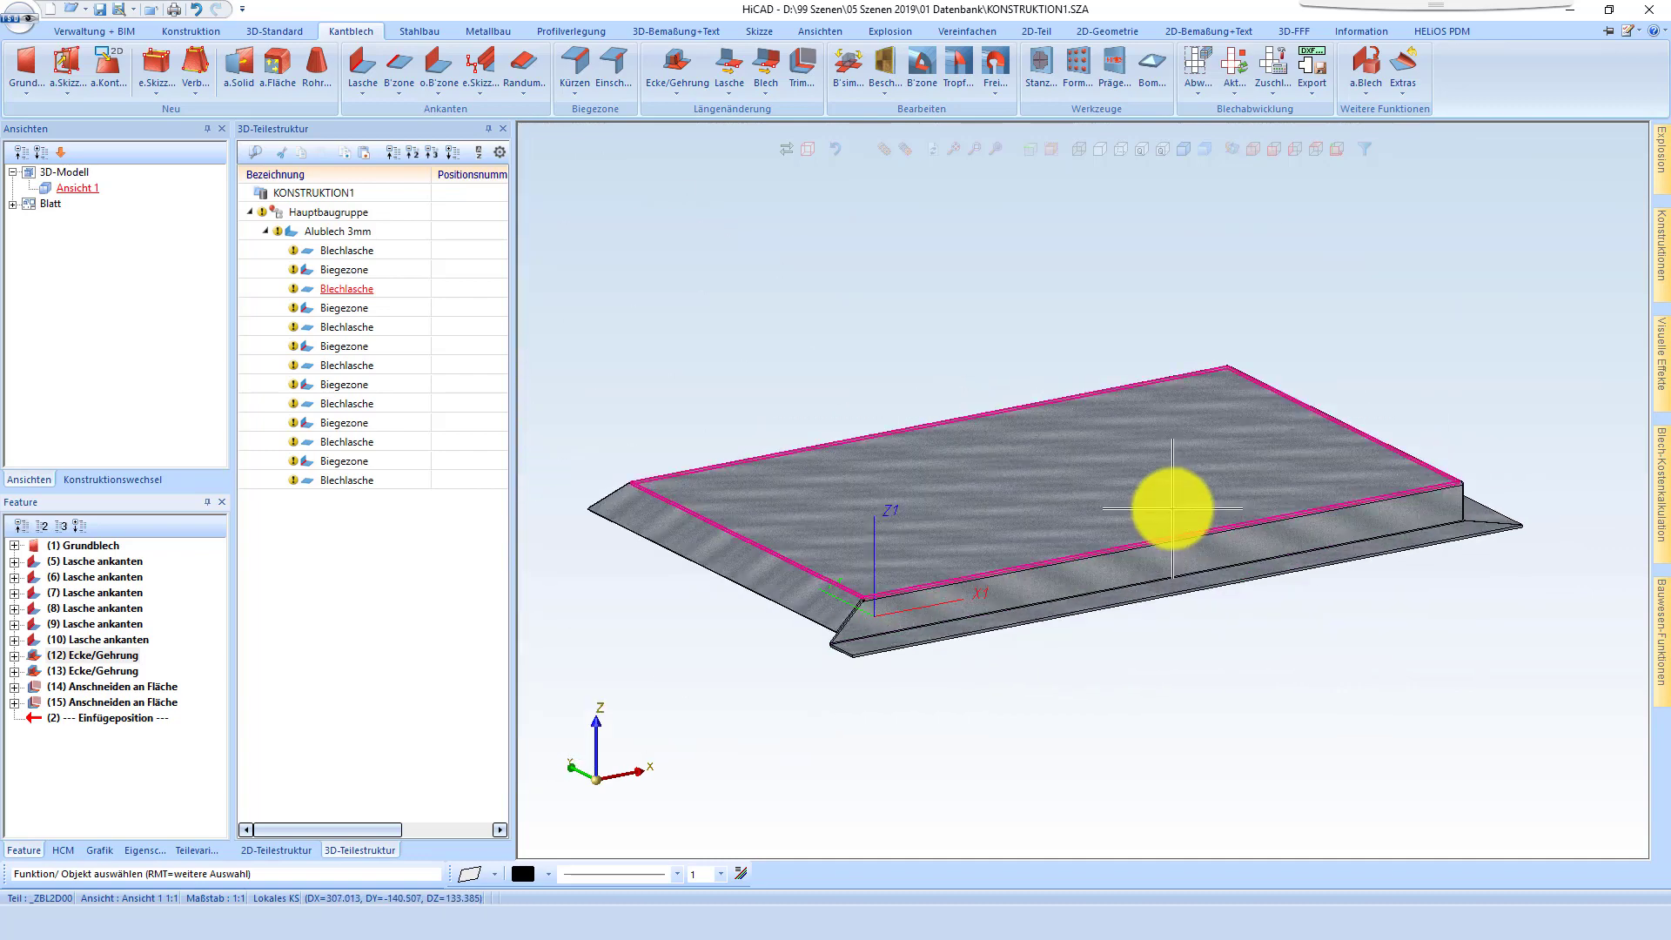
{"action": "right_click", "coordinate": [1015, 554]}
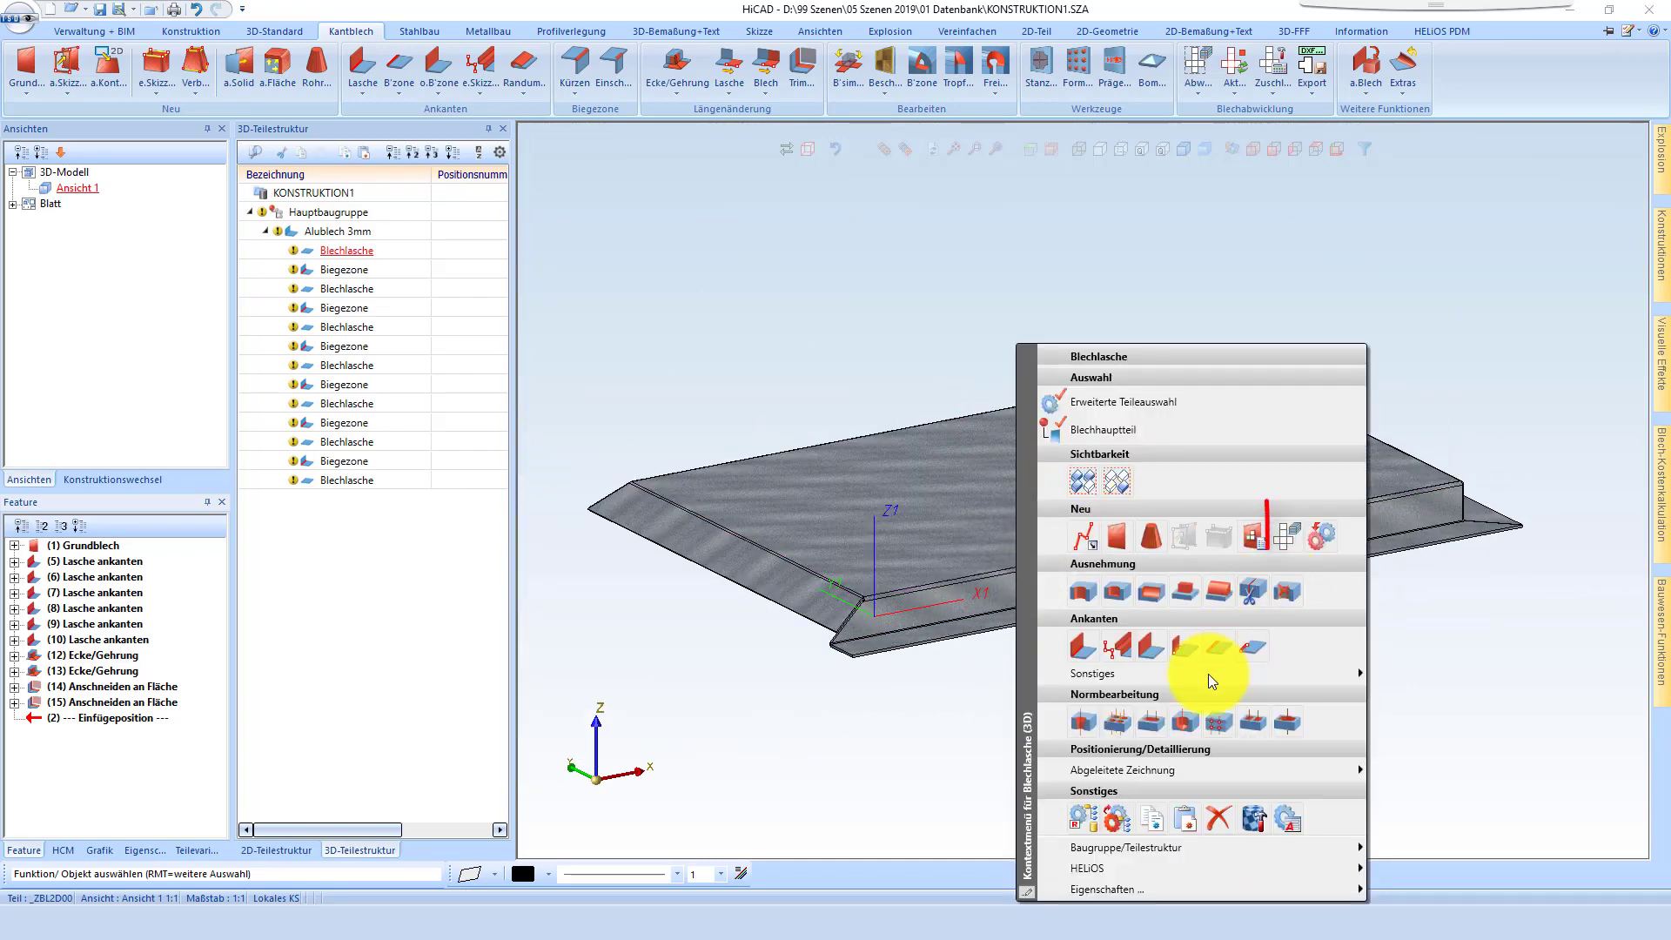
{"action": "left_click", "coordinate": [1290, 544]}
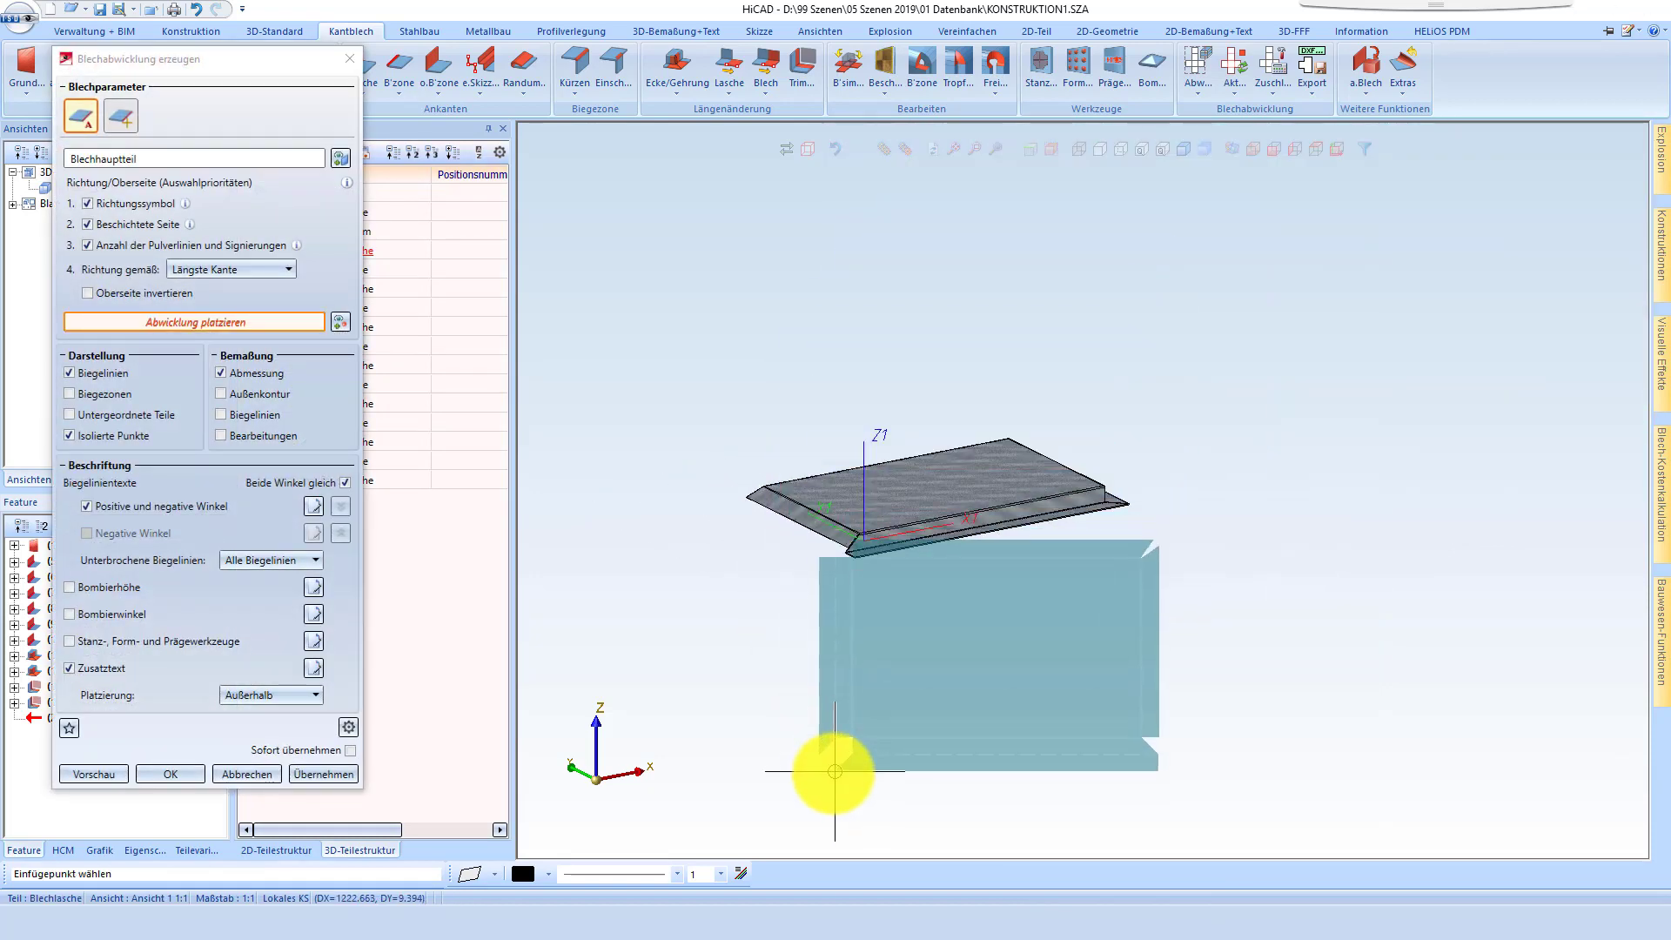
{"action": "left_click", "coordinate": [833, 773]}
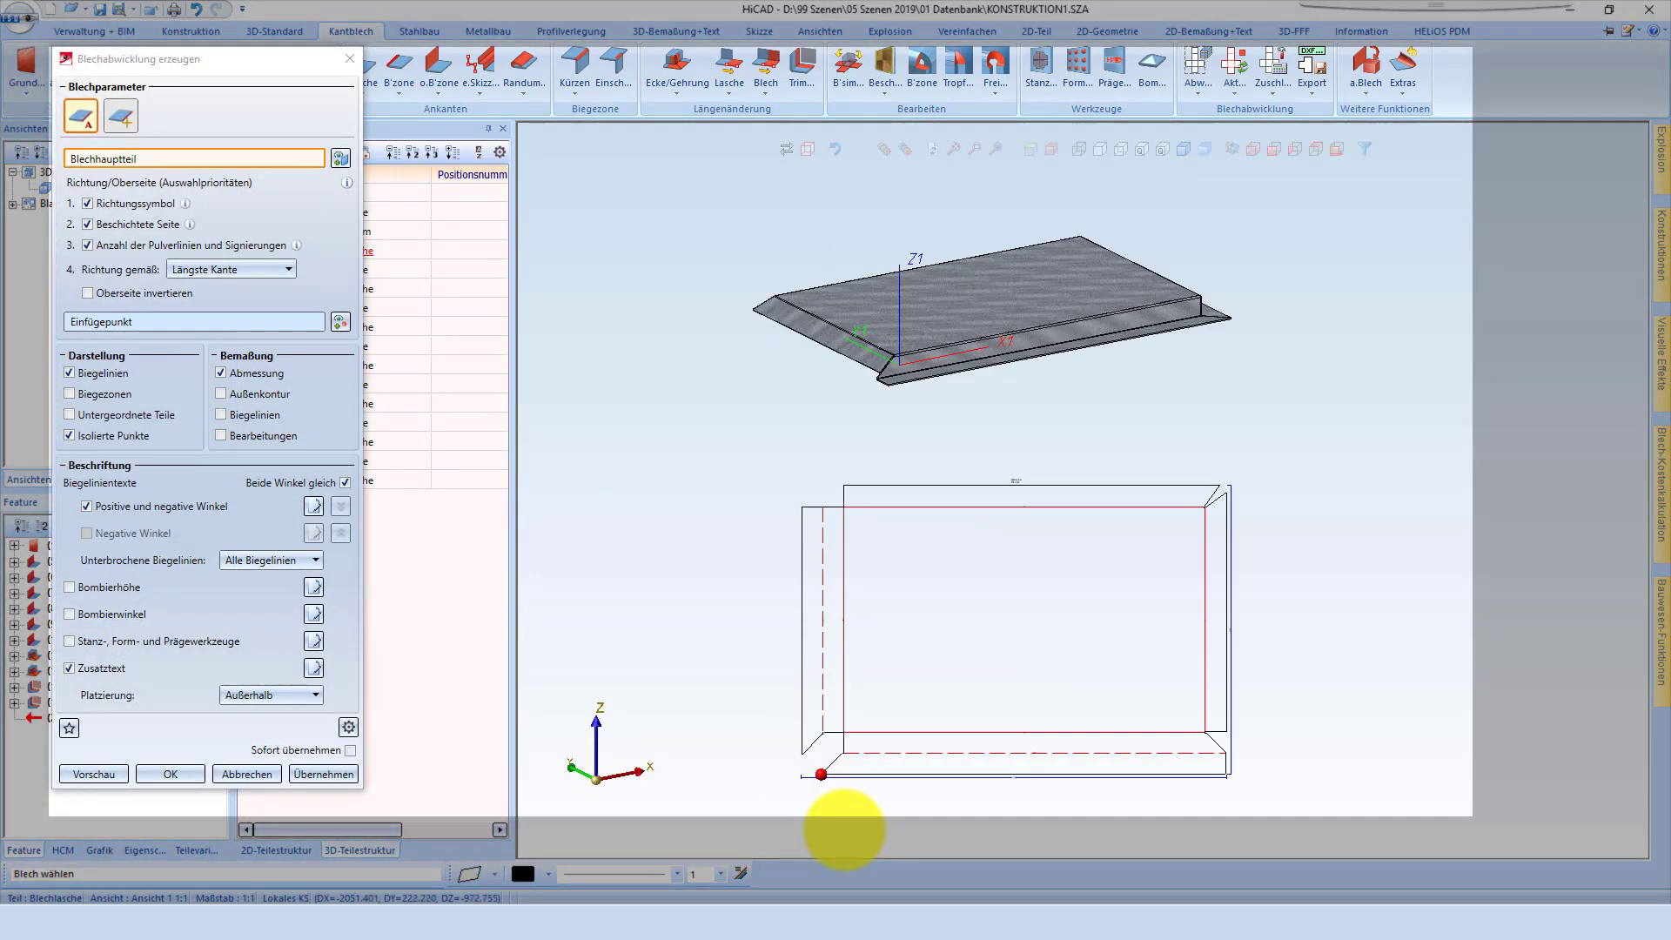
{"action": "scroll", "coordinate": [845, 828], "scroll_direction": "up", "scroll_amount": 2}
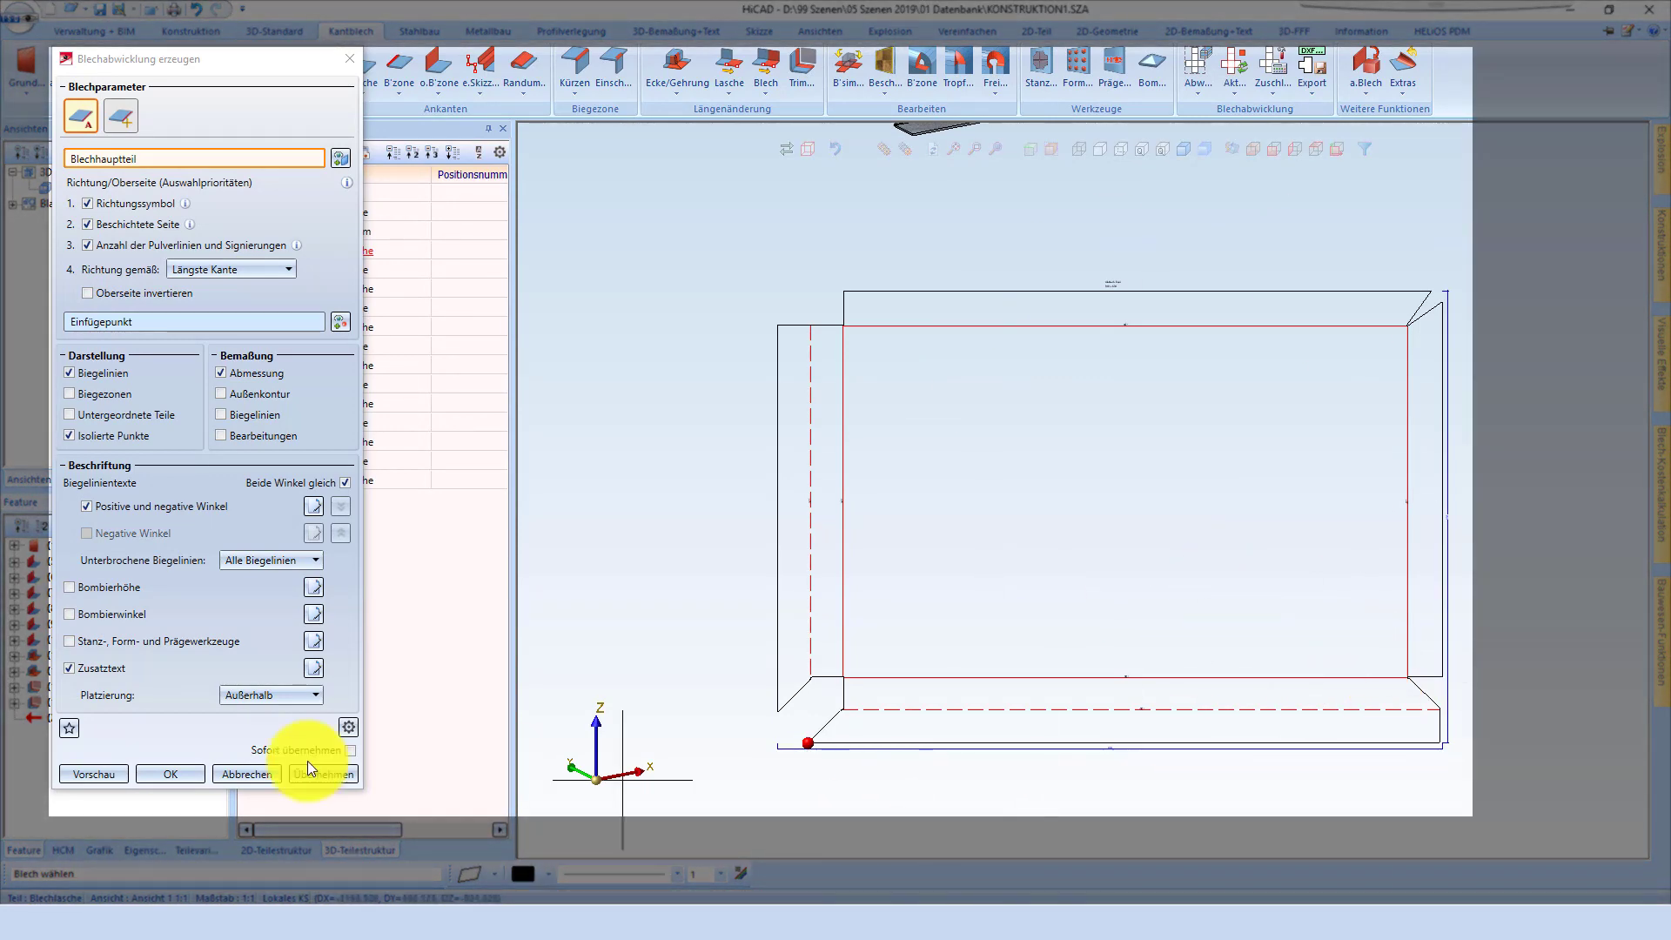
{"action": "left_click", "coordinate": [306, 766]}
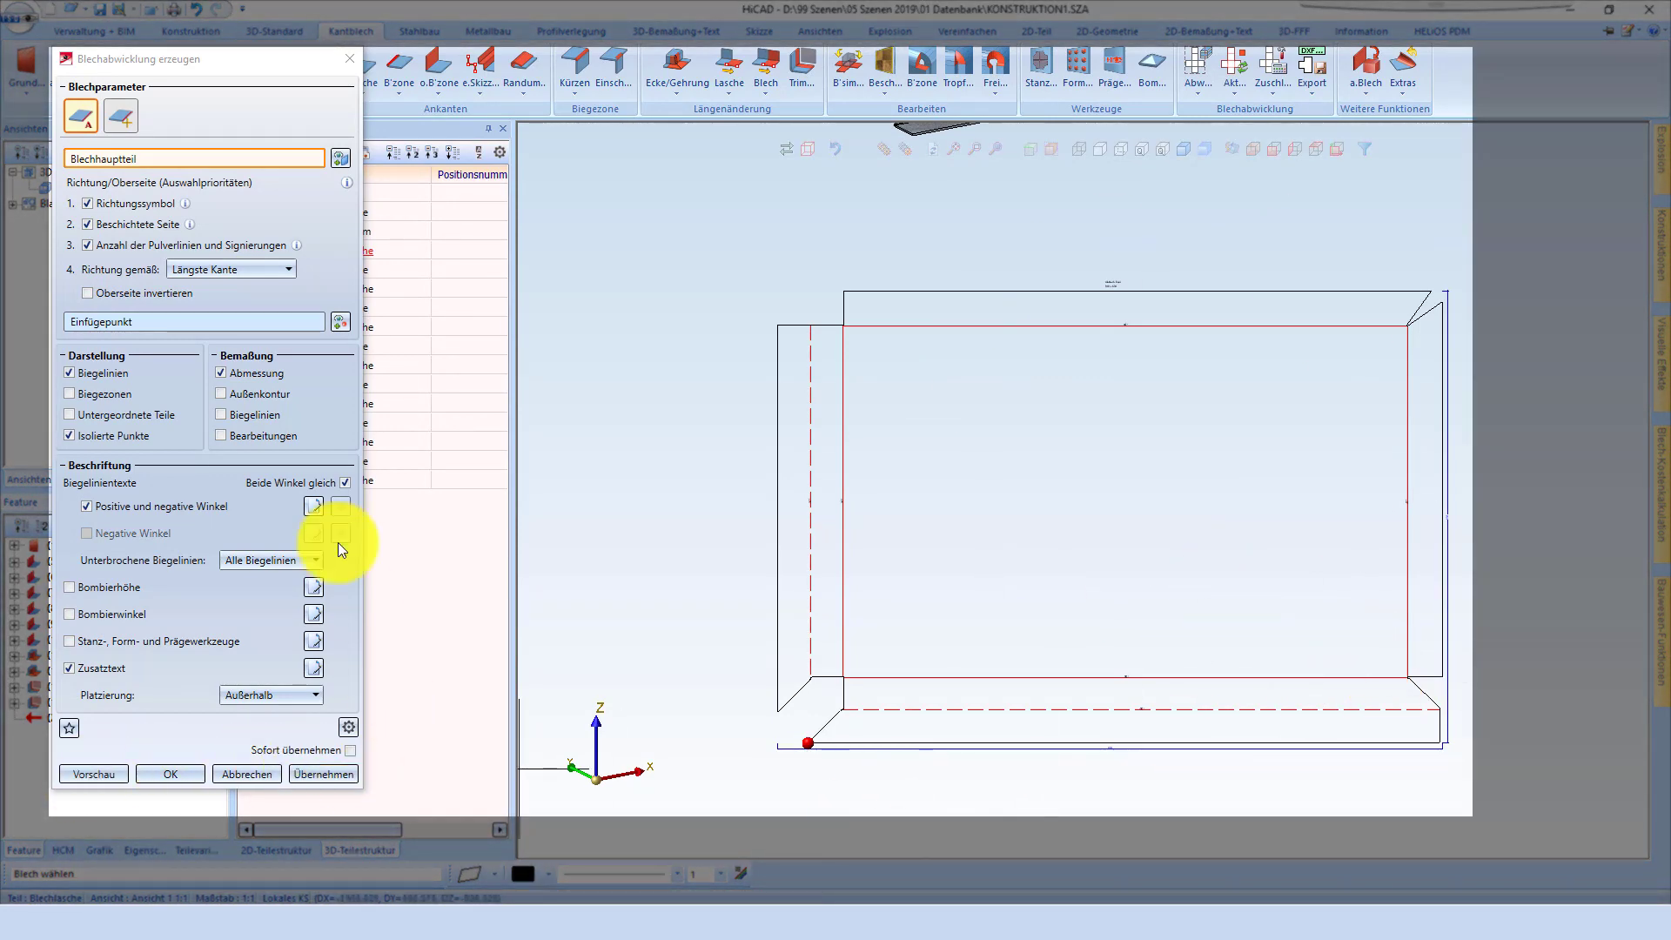
{"action": "left_click", "coordinate": [244, 414]}
{"action": "left_click", "coordinate": [323, 772]}
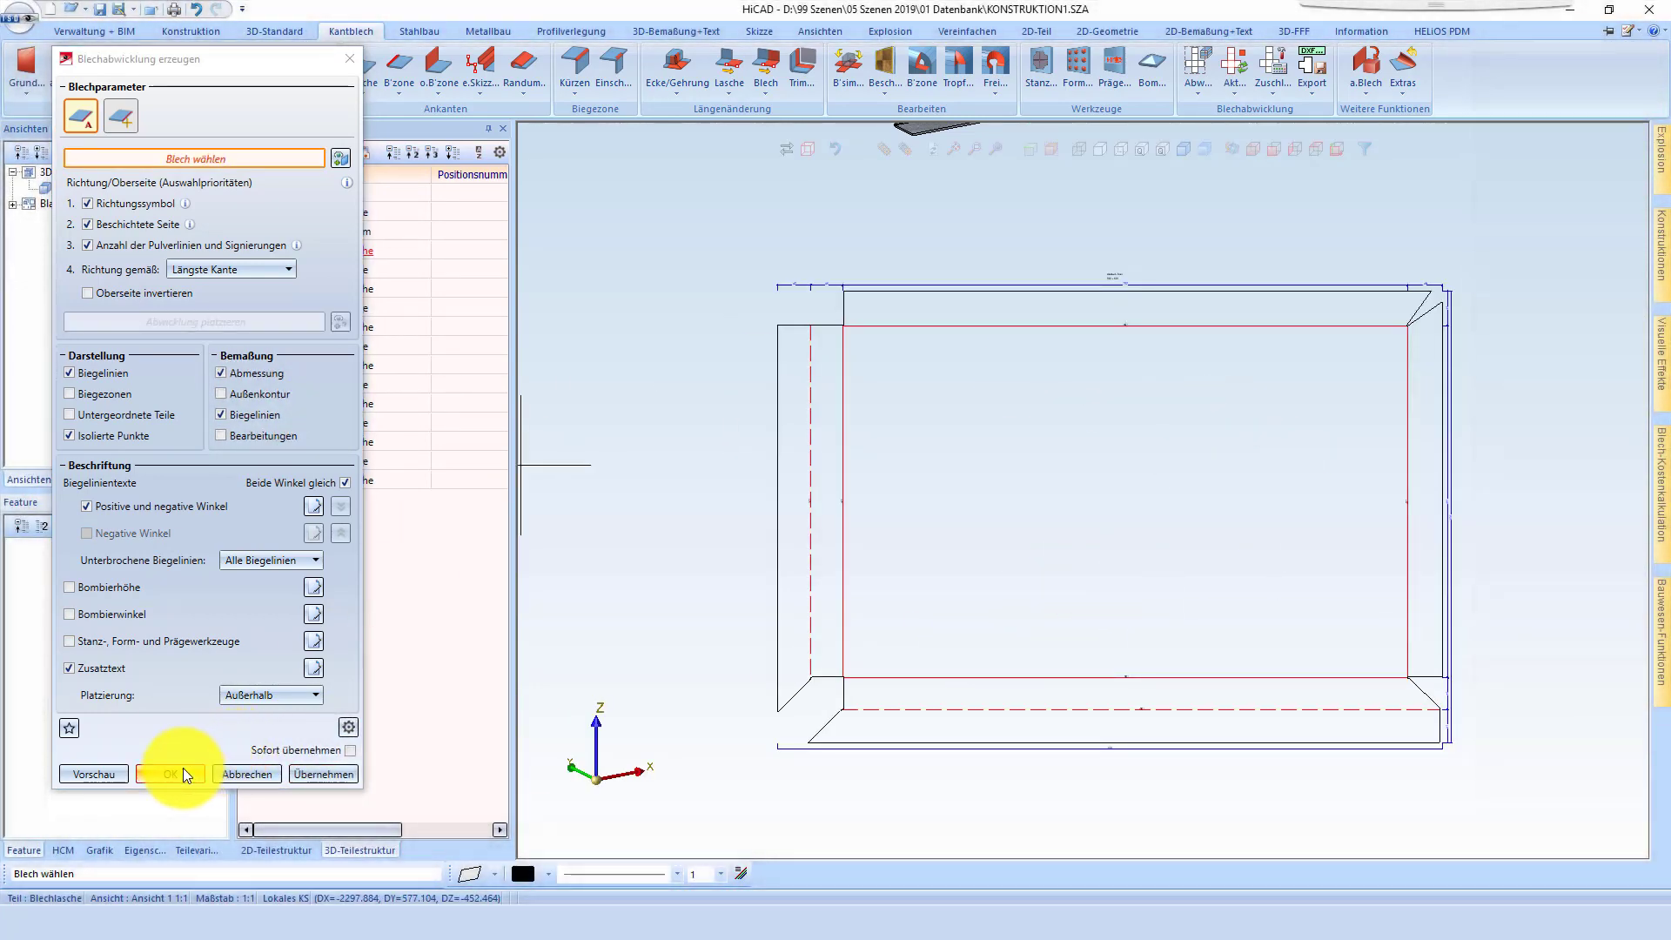
{"action": "left_click", "coordinate": [185, 774]}
{"action": "scroll", "coordinate": [936, 318], "scroll_direction": "up", "scroll_amount": 5}
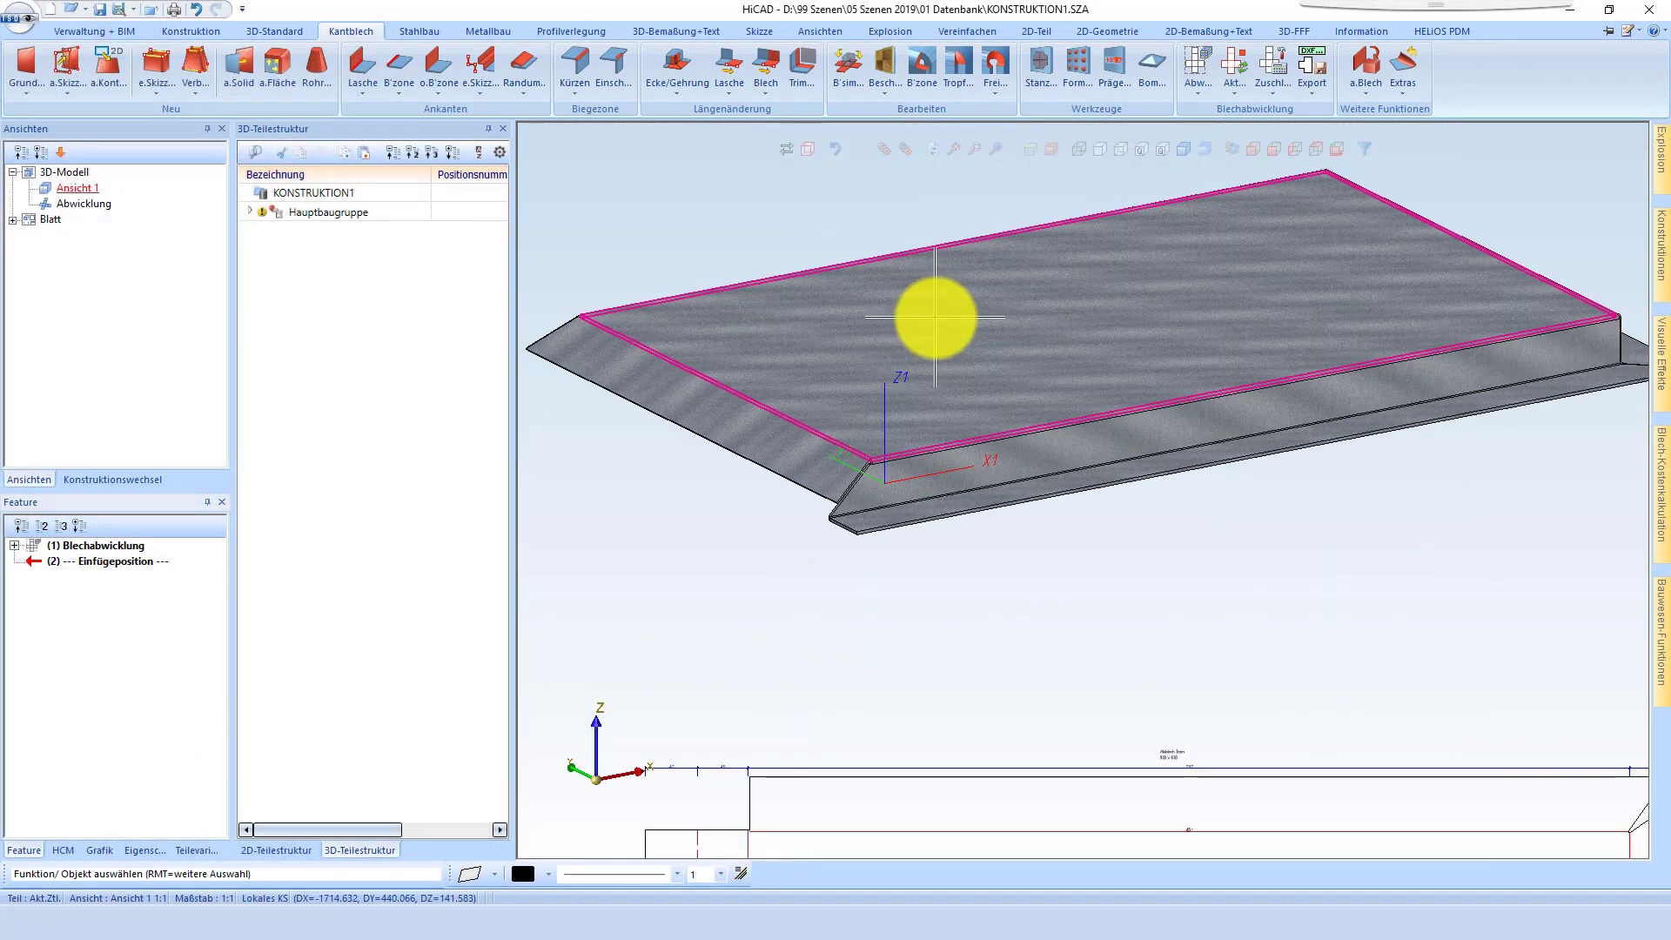
{"action": "scroll", "coordinate": [943, 395], "scroll_direction": "down", "scroll_amount": 2}
{"action": "scroll", "coordinate": [801, 380], "scroll_direction": "up", "scroll_amount": 3}
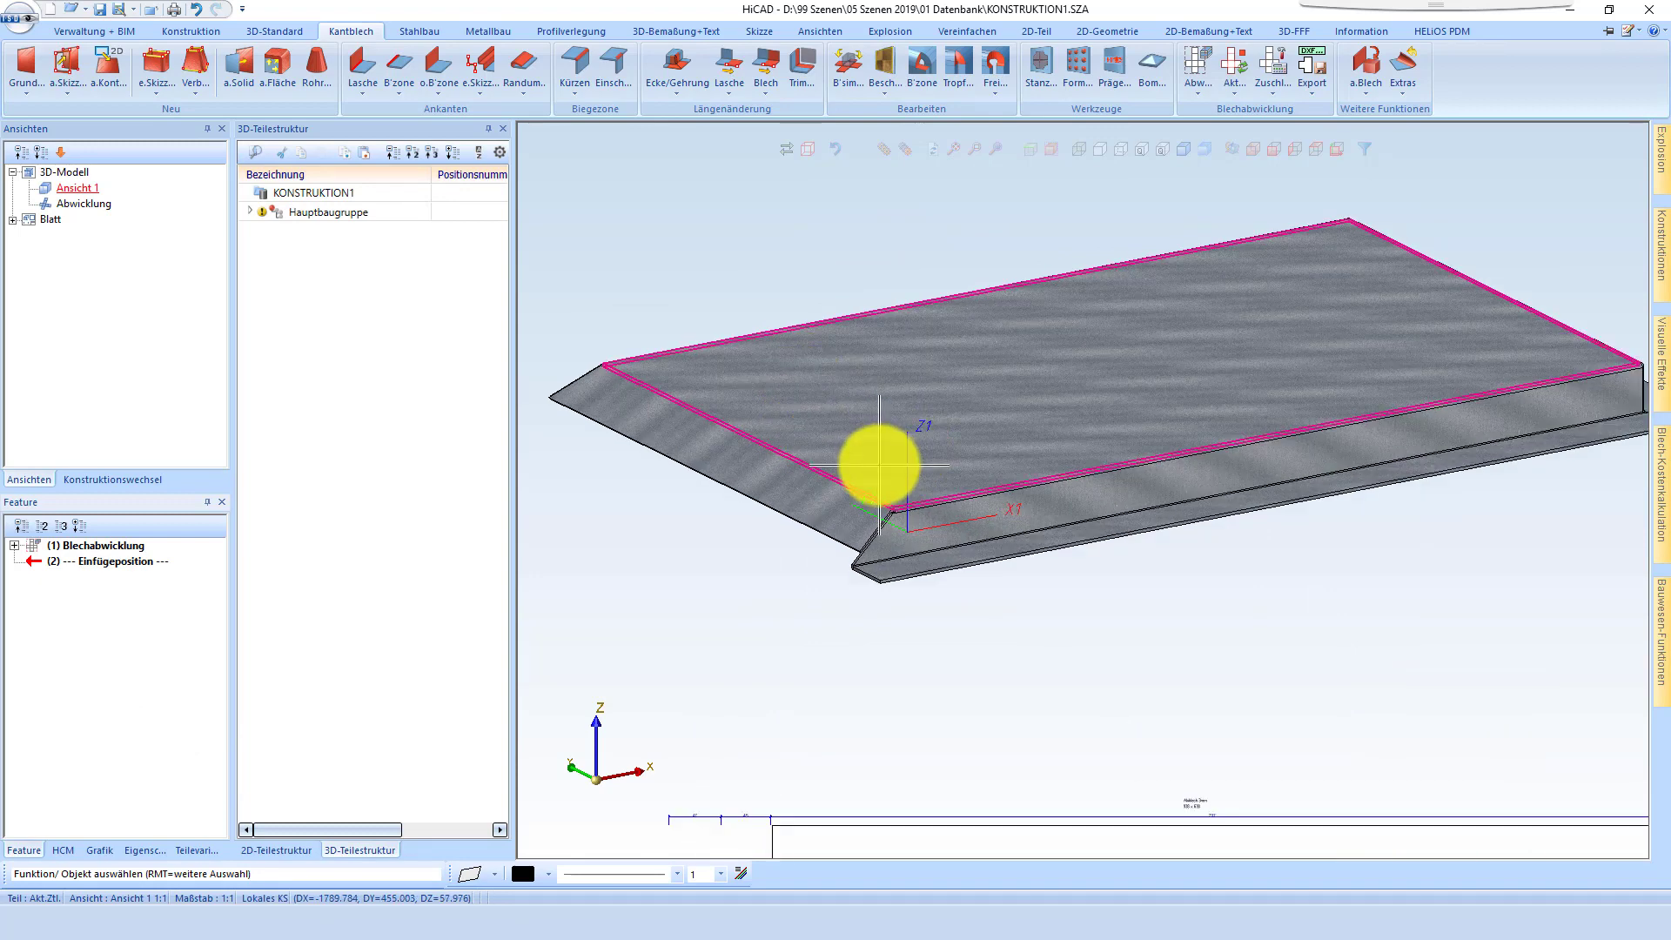
{"action": "scroll", "coordinate": [905, 464], "scroll_direction": "down", "scroll_amount": 2}
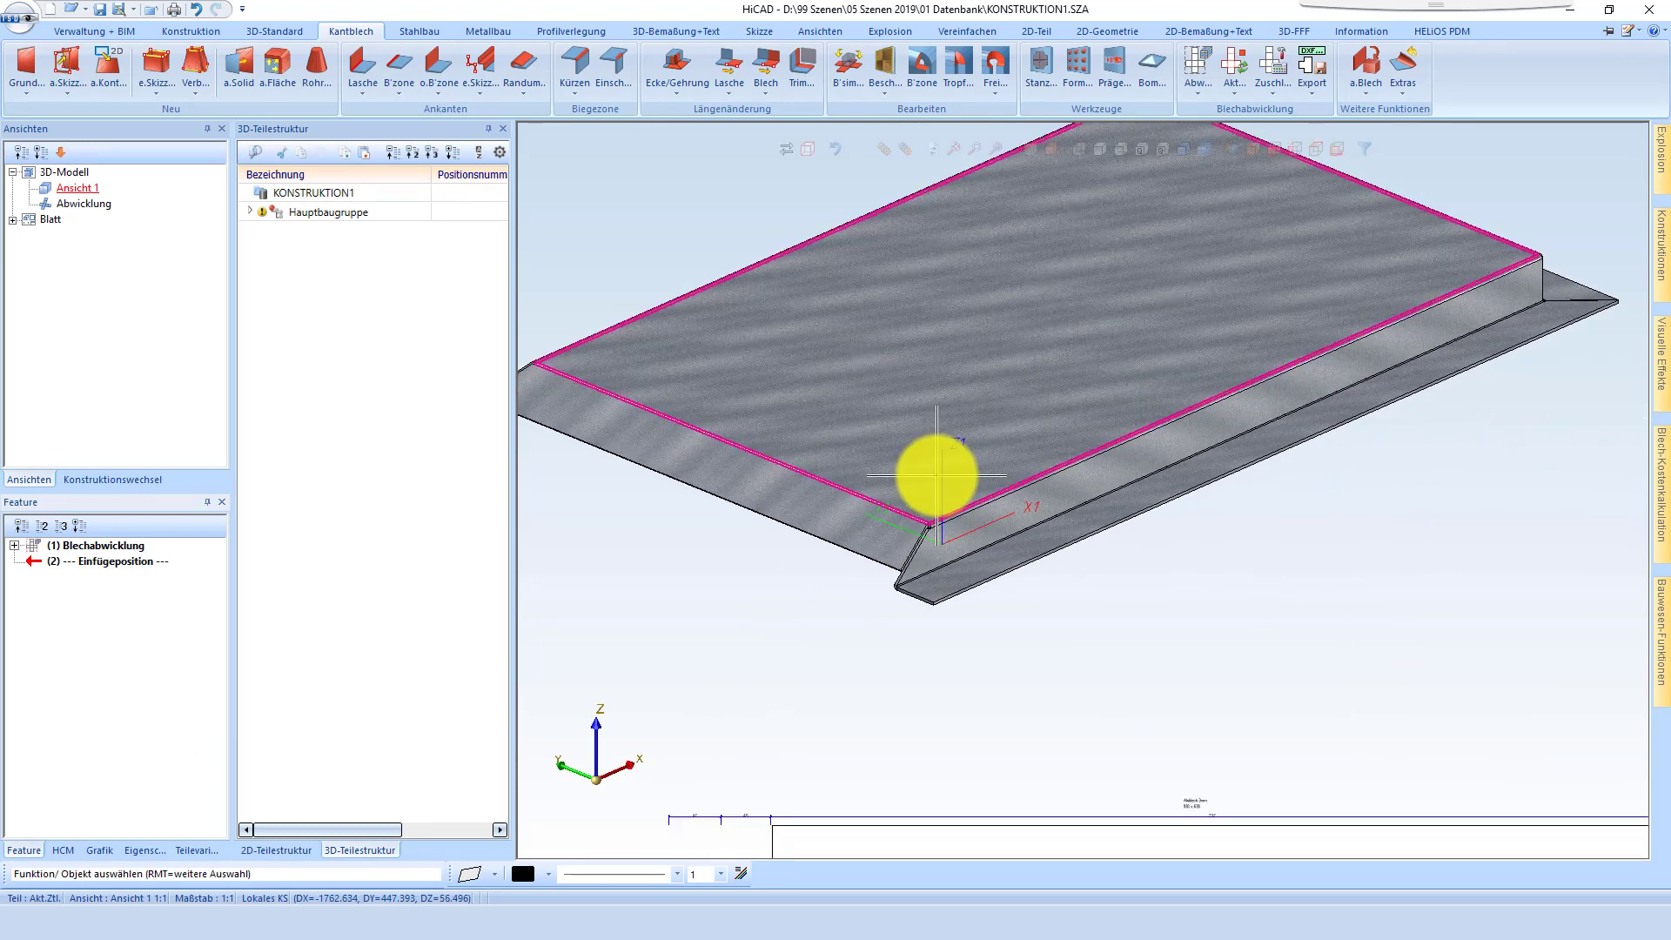
{"action": "middle_click_drag", "start_coordinate": [932, 475], "coordinate": [1156, 648]}
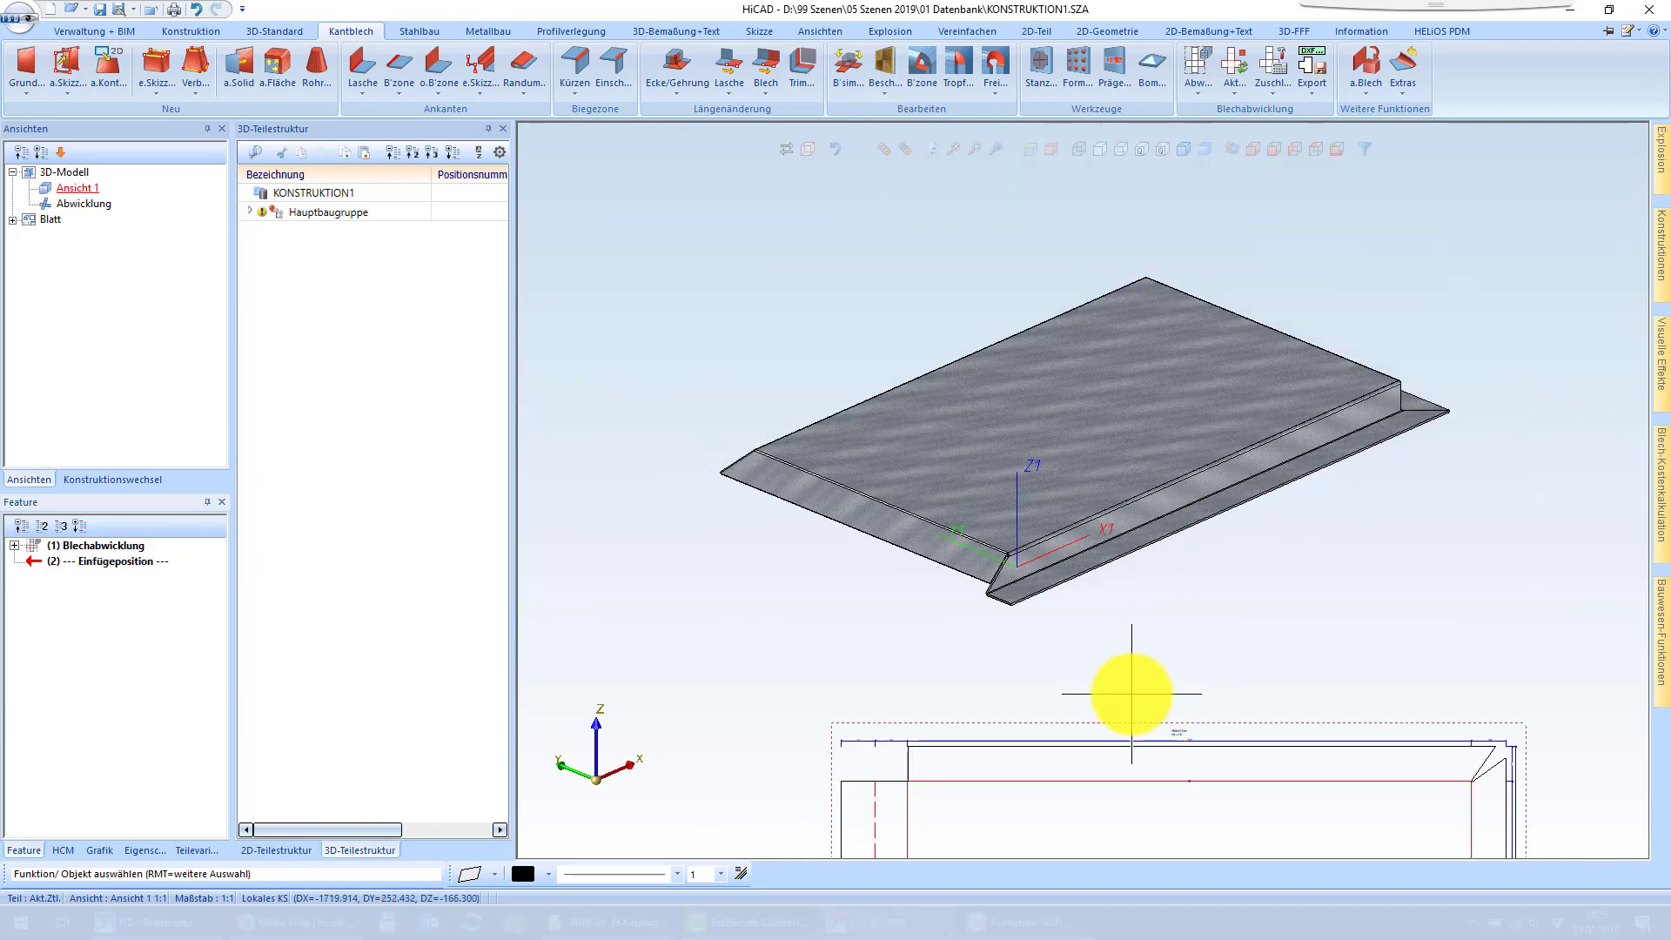